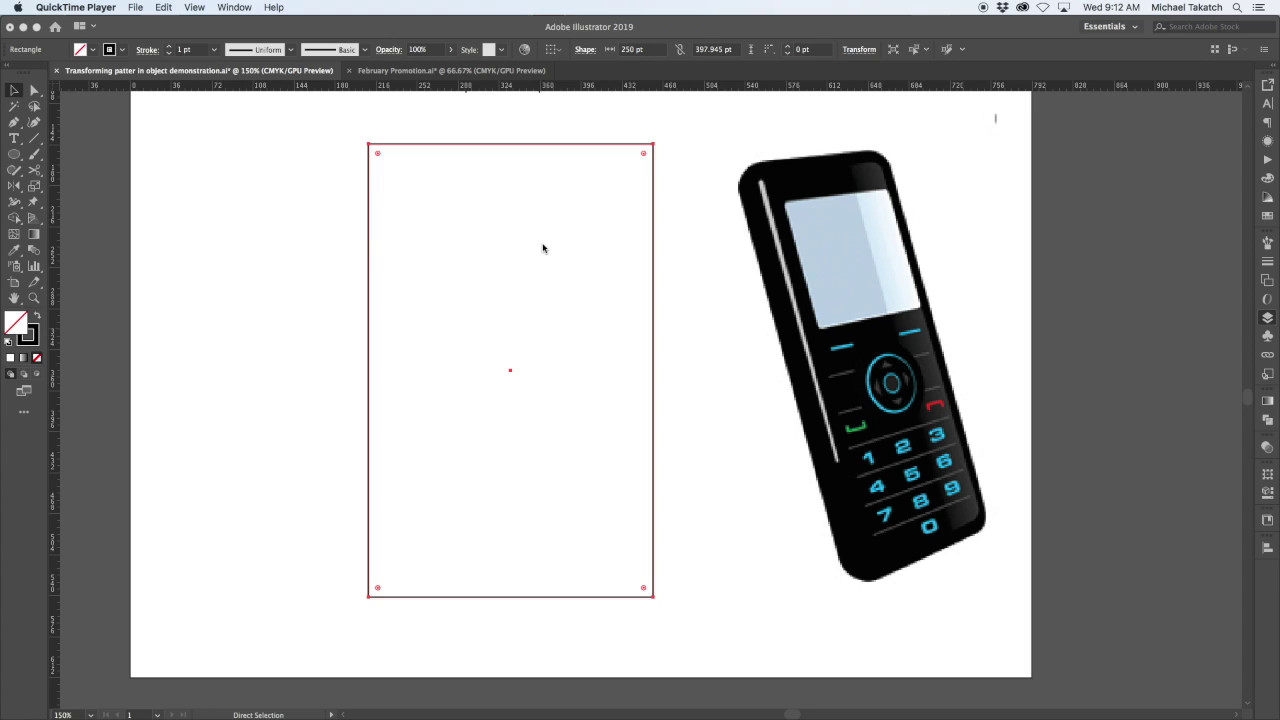
# Redo history to round the body and add the screen, navigation circles, arrows and a soft-key line.
pyautogui.click(543, 248)
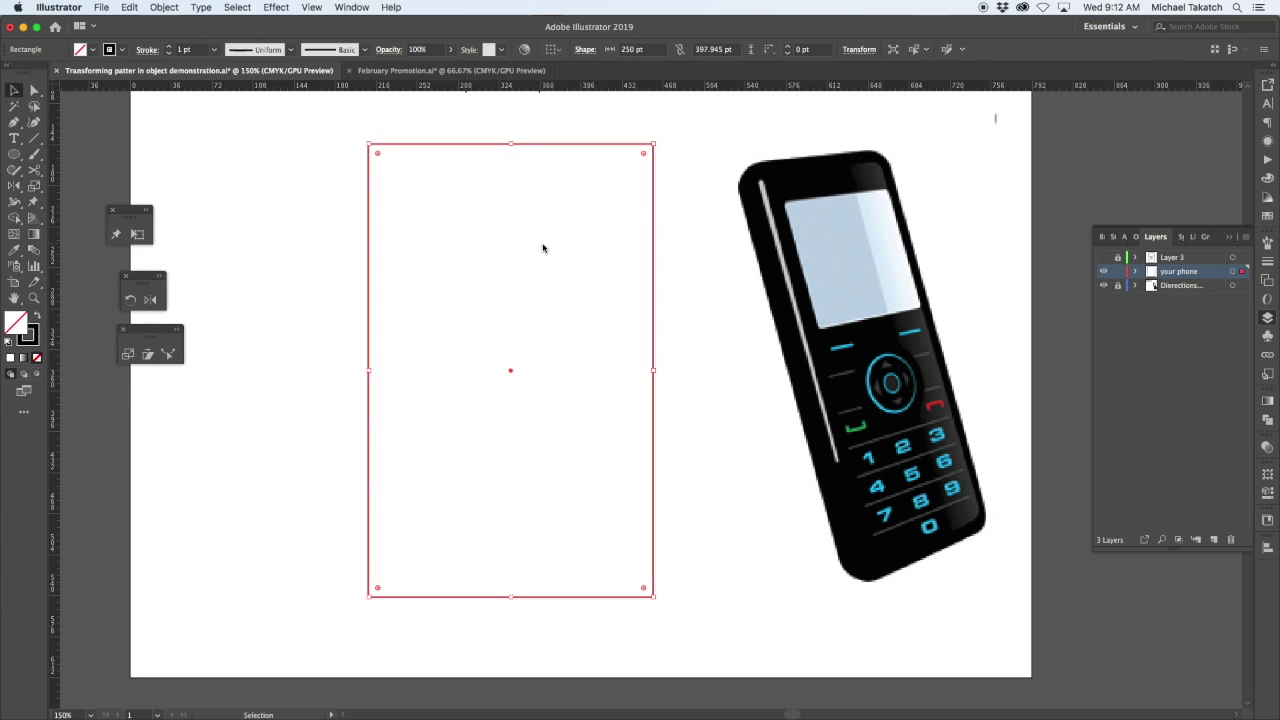
pyautogui.press('super+shift+z')
pyautogui.press('super+shift+z')
pyautogui.press('super+shift+z')
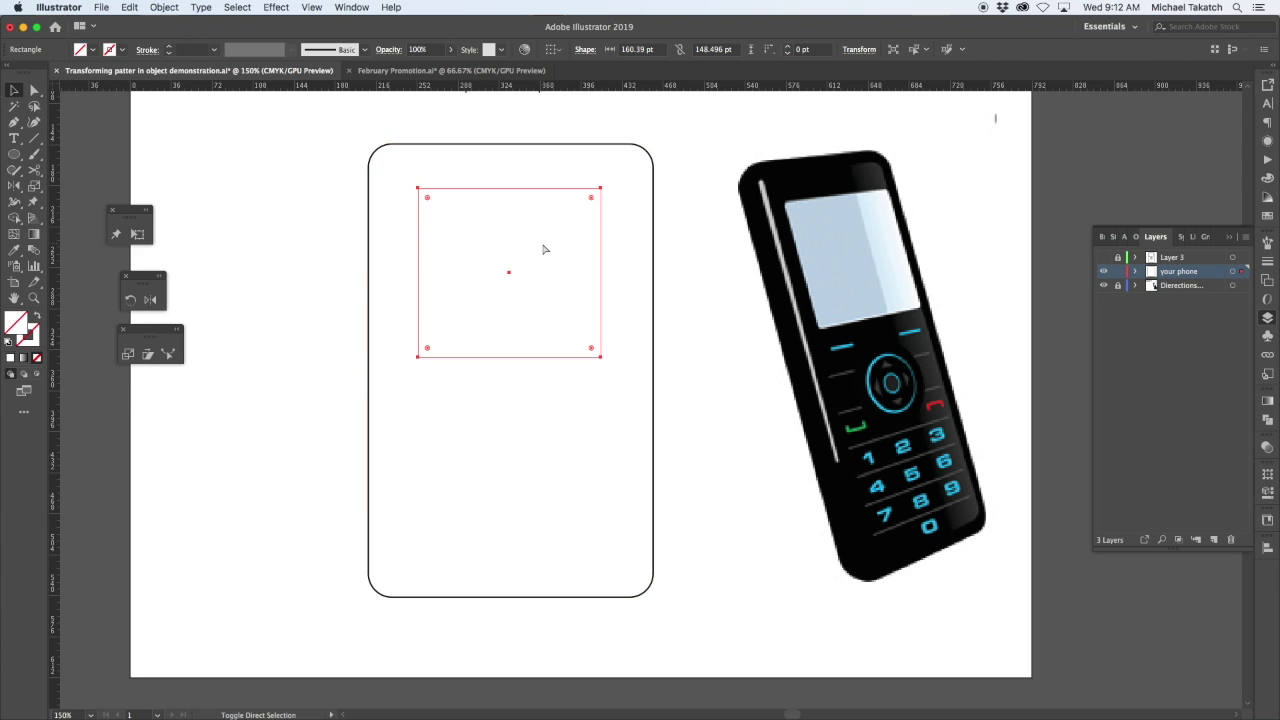
pyautogui.press('super+shift+z')
pyautogui.press('super+shift+z')
pyautogui.press('super+shift+z')
pyautogui.press('super+shift+z')
pyautogui.press('super+shift+z')
pyautogui.press('super+shift+z')
pyautogui.press('super+shift+z')
pyautogui.press('super+shift+z')
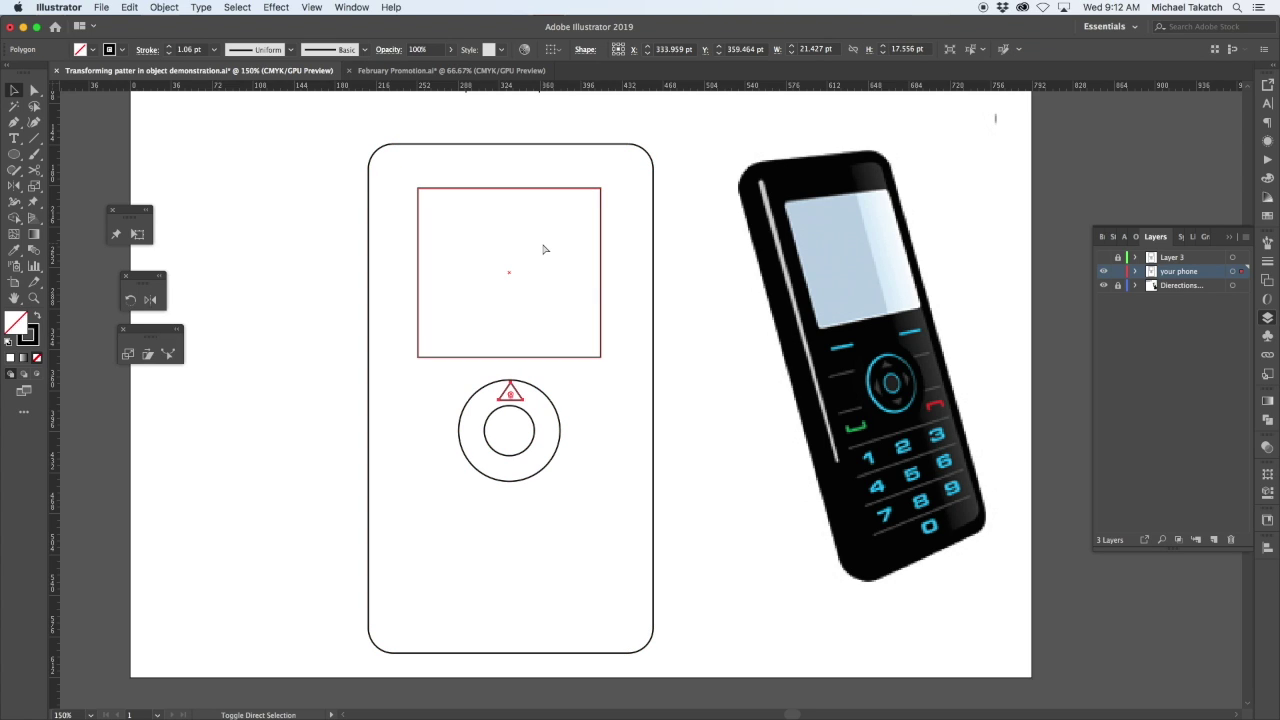
pyautogui.press('super+shift+z')
pyautogui.press('super+shift+z')
pyautogui.press('super+shift+z')
pyautogui.press('super+shift+z')
pyautogui.press('super+shift+z')
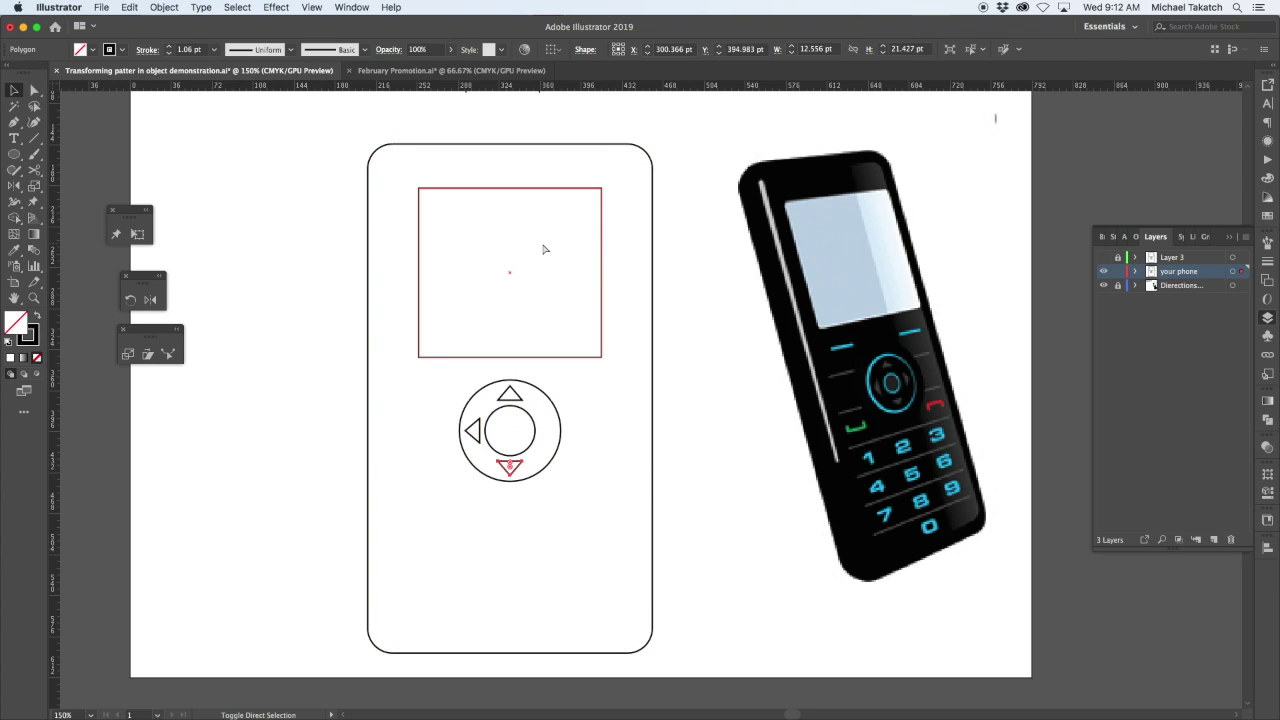
pyautogui.press('super+shift+z')
pyautogui.press('super+shift+z')
pyautogui.press('super+shift+z')
pyautogui.press('super+shift+z')
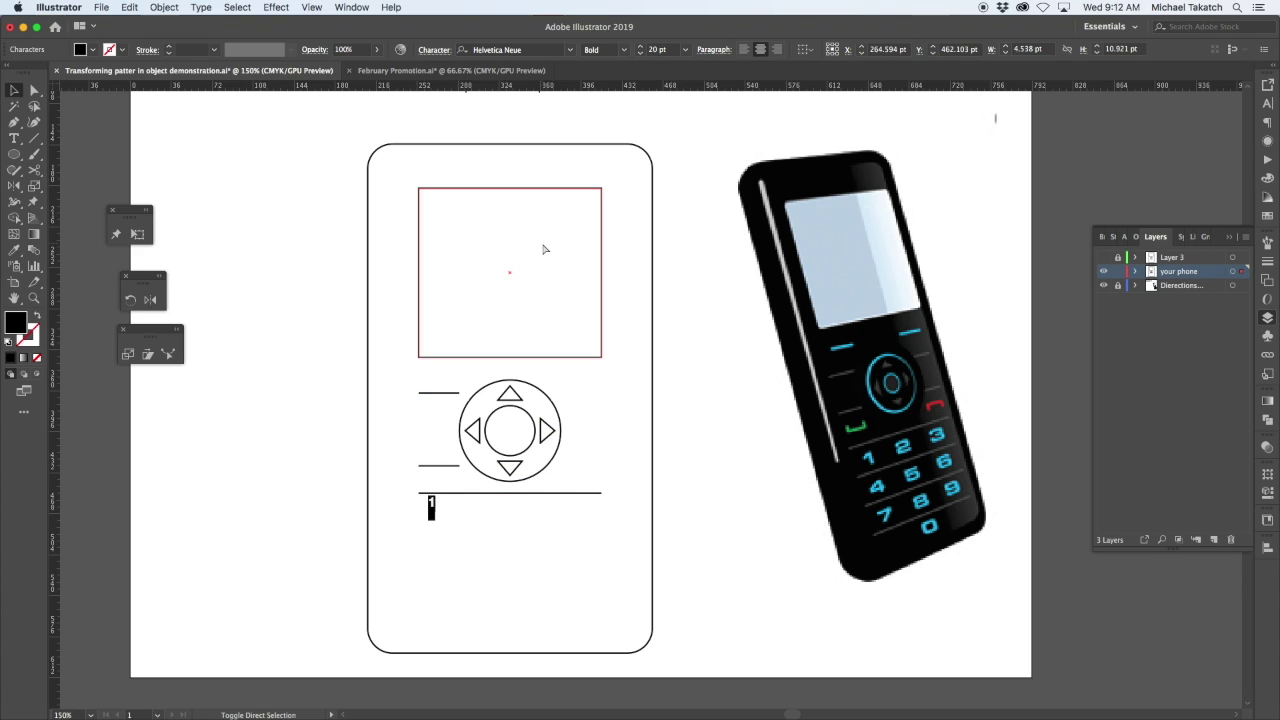
# Step through history to the enlarged bold '1' repeated across the first row.
pyautogui.press('super+shift+z')
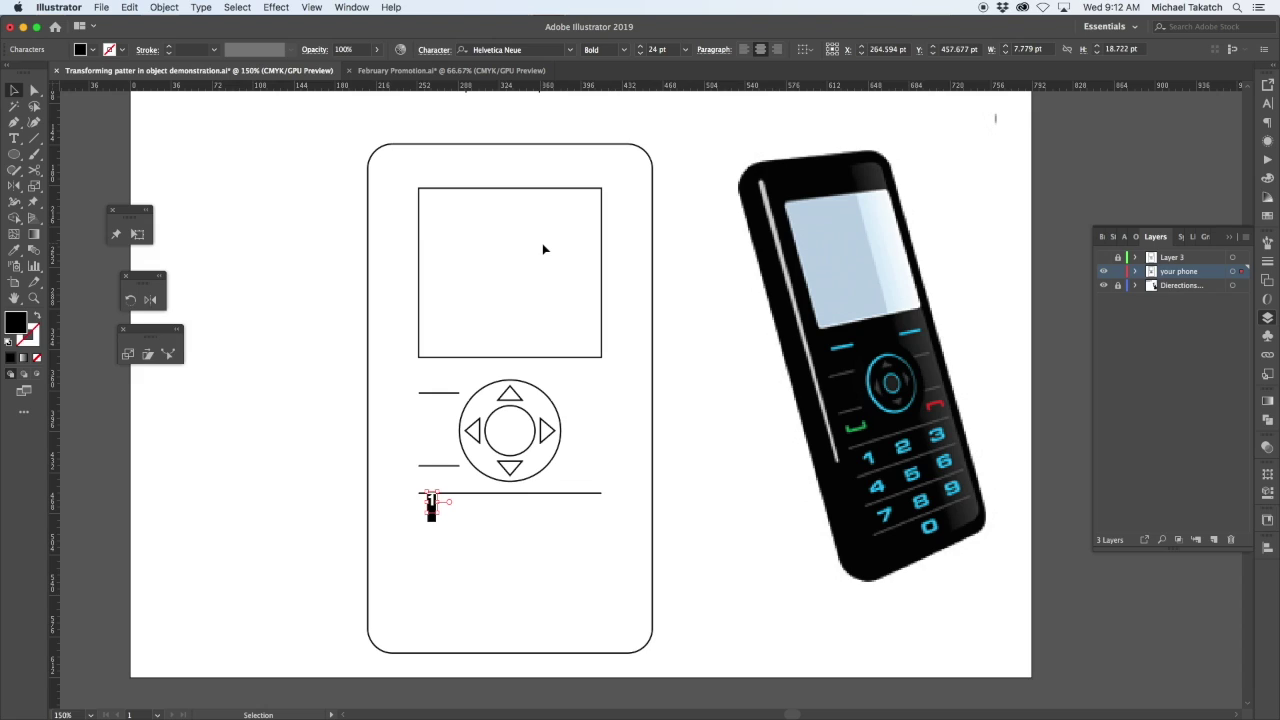
pyautogui.press('super+z')
pyautogui.press('super+shift+z')
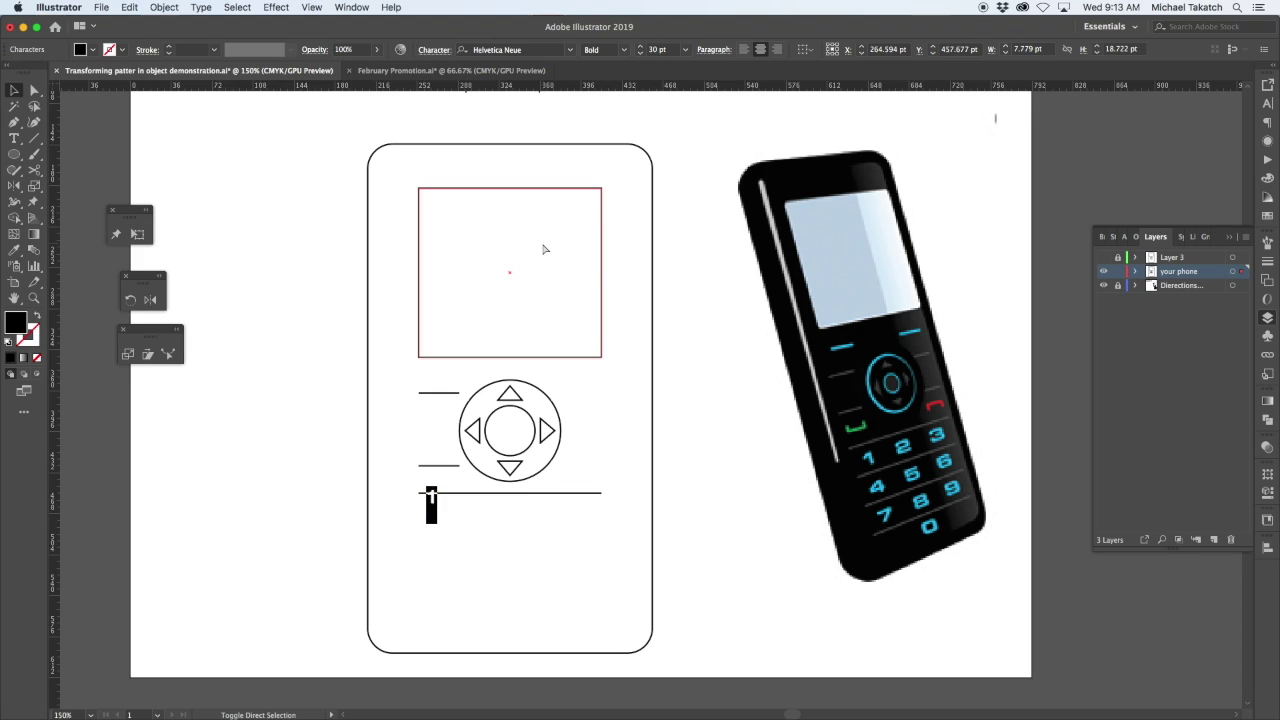
pyautogui.press('super+shift+period')
pyautogui.press('super+shift+period')
pyautogui.press('super+shift+period')
pyautogui.press('super+shift+period')
pyautogui.press('super+shift+period')
pyautogui.press('super+shift+period')
pyautogui.press('super+shift+period')
pyautogui.press('super+shift+period')
pyautogui.press('Escape')
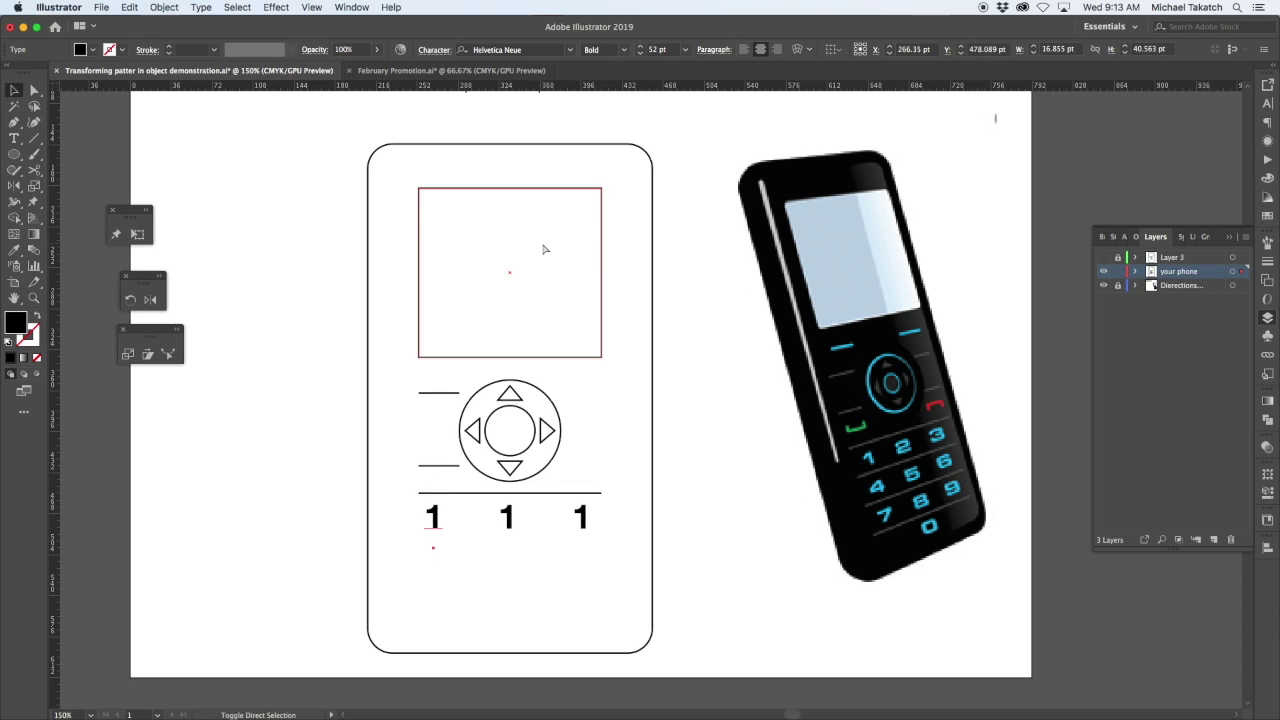
# Step through history adding three more digit rows, divider lines and a cyan navigation ring.
pyautogui.press('super+z')
pyautogui.press('super+z')
pyautogui.press('super+z')
pyautogui.press('super+z')
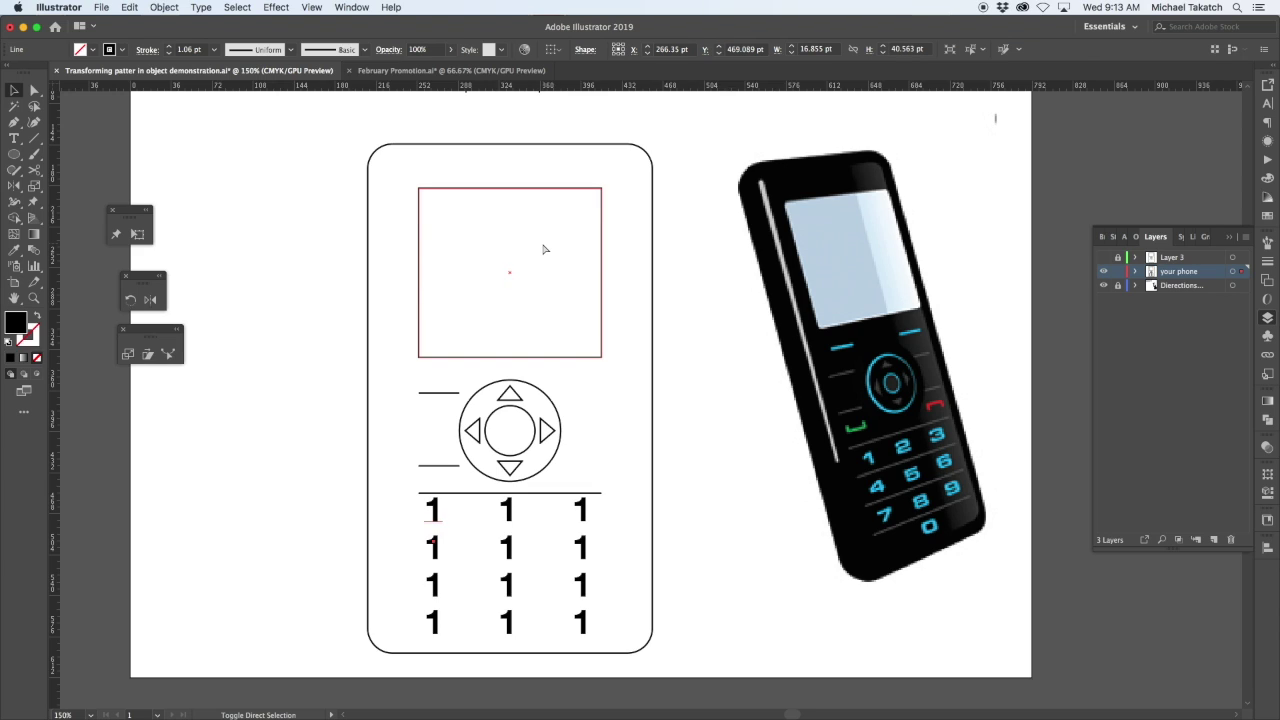
pyautogui.press('super+z')
pyautogui.press('super+z')
pyautogui.press('super+z')
pyautogui.press('super+z')
pyautogui.press('super+z')
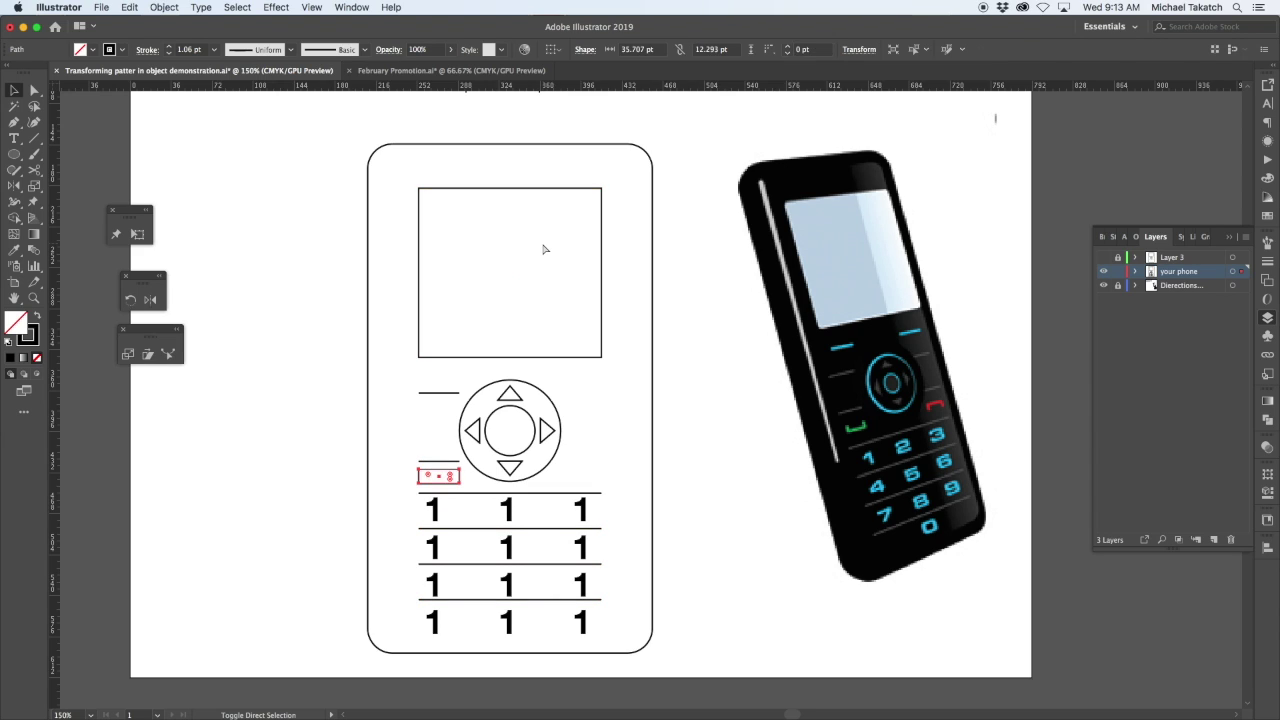
pyautogui.press('super+z')
pyautogui.press('super+z')
pyautogui.press('super+z')
pyautogui.press('super+z')
pyautogui.press('super+z')
pyautogui.press('super+z')
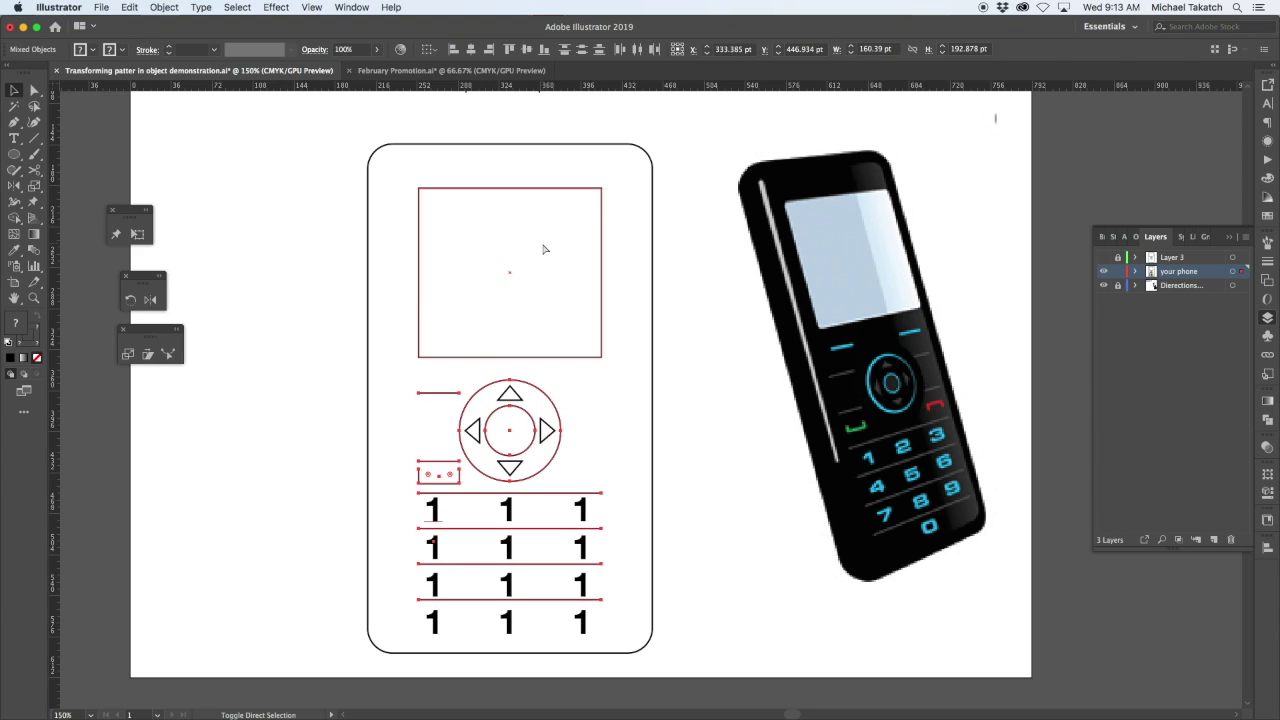
pyautogui.press('super+z')
pyautogui.press('super+z')
pyautogui.press('super+z')
pyautogui.press('super+z')
pyautogui.press('super+z')
pyautogui.press('super+z')
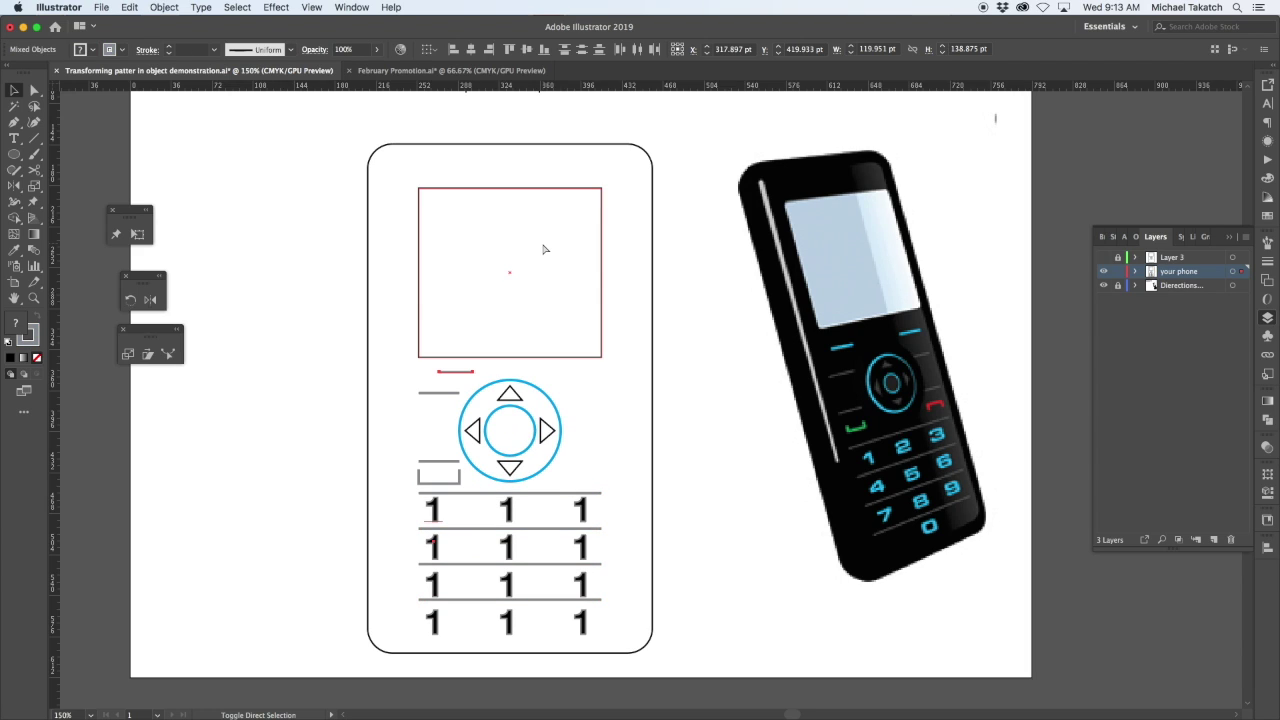
# Step through history colouring digits cyan, adding the green call key, and renumbering to 1–9 and 0.
pyautogui.press('super+z')
pyautogui.press('super+z')
pyautogui.press('super+z')
pyautogui.press('super+z')
pyautogui.press('super+z')
pyautogui.press('super+z')
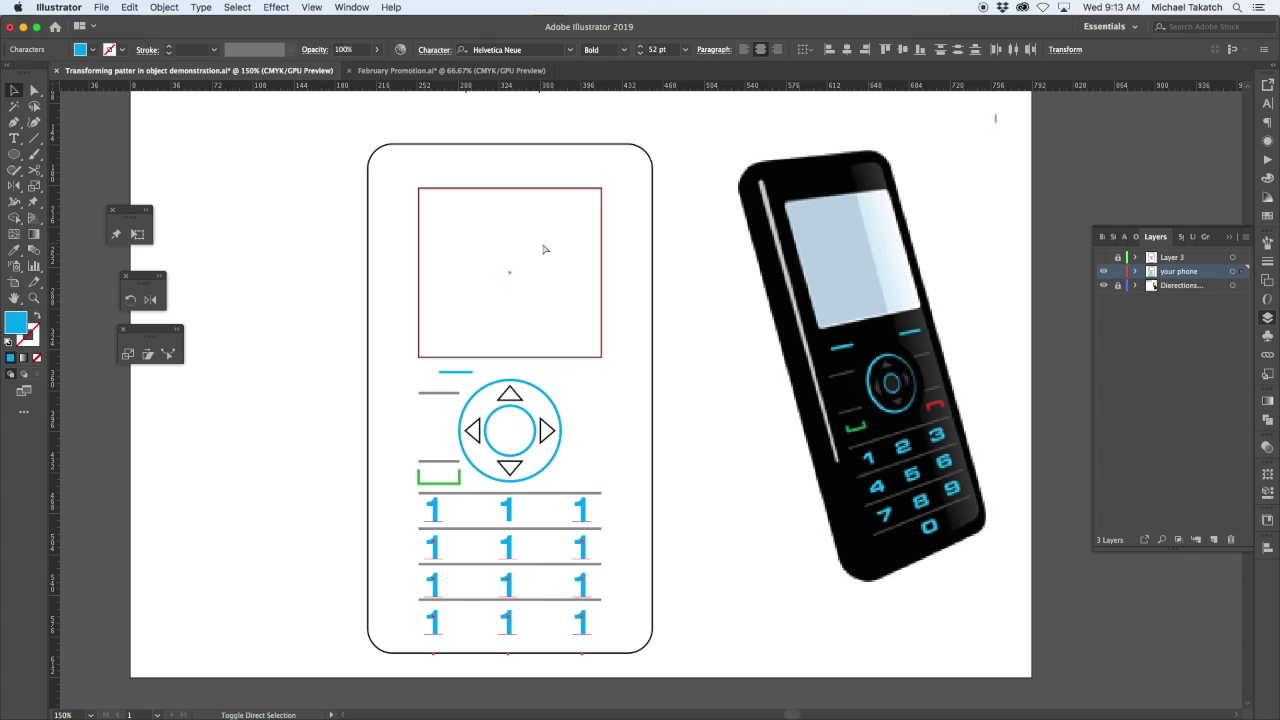
pyautogui.press('super+z')
pyautogui.press('super+z')
pyautogui.press('super+z')
pyautogui.press('super+z')
pyautogui.press('super+z')
pyautogui.press('super+z')
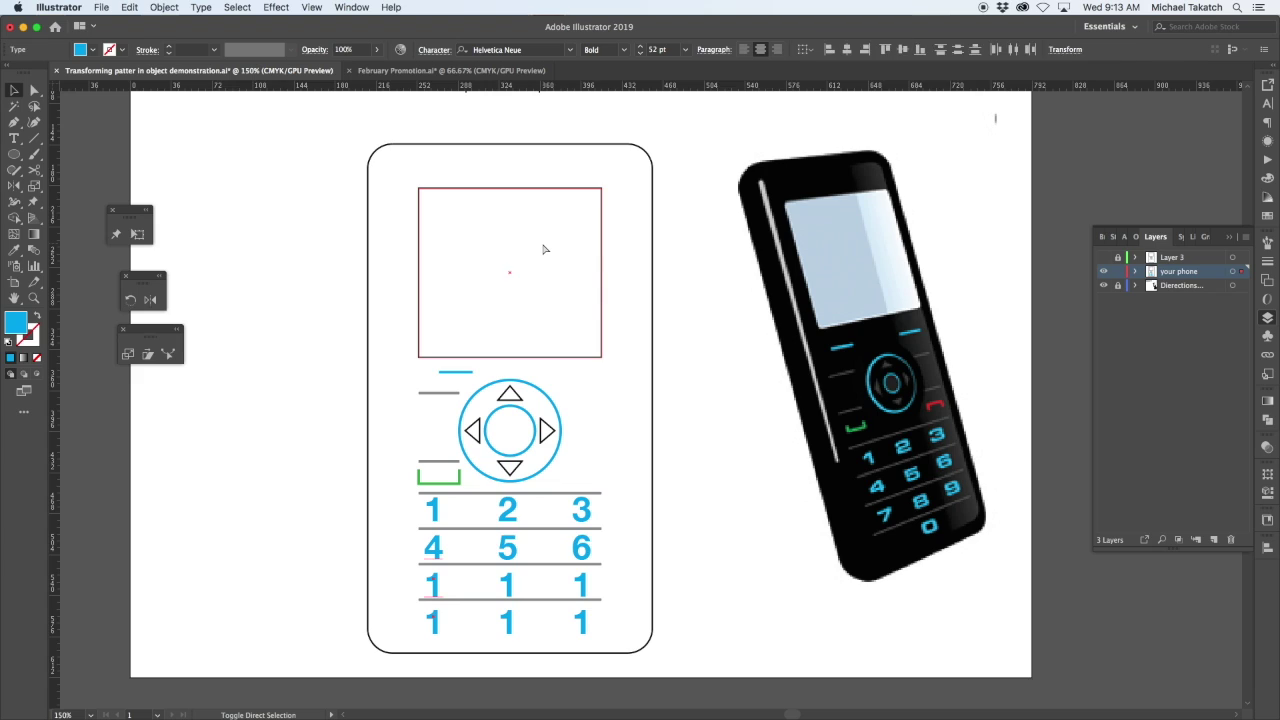
pyautogui.press('super+z')
pyautogui.press('super+z')
pyautogui.press('super+z')
pyautogui.press('super+z')
pyautogui.press('super+z')
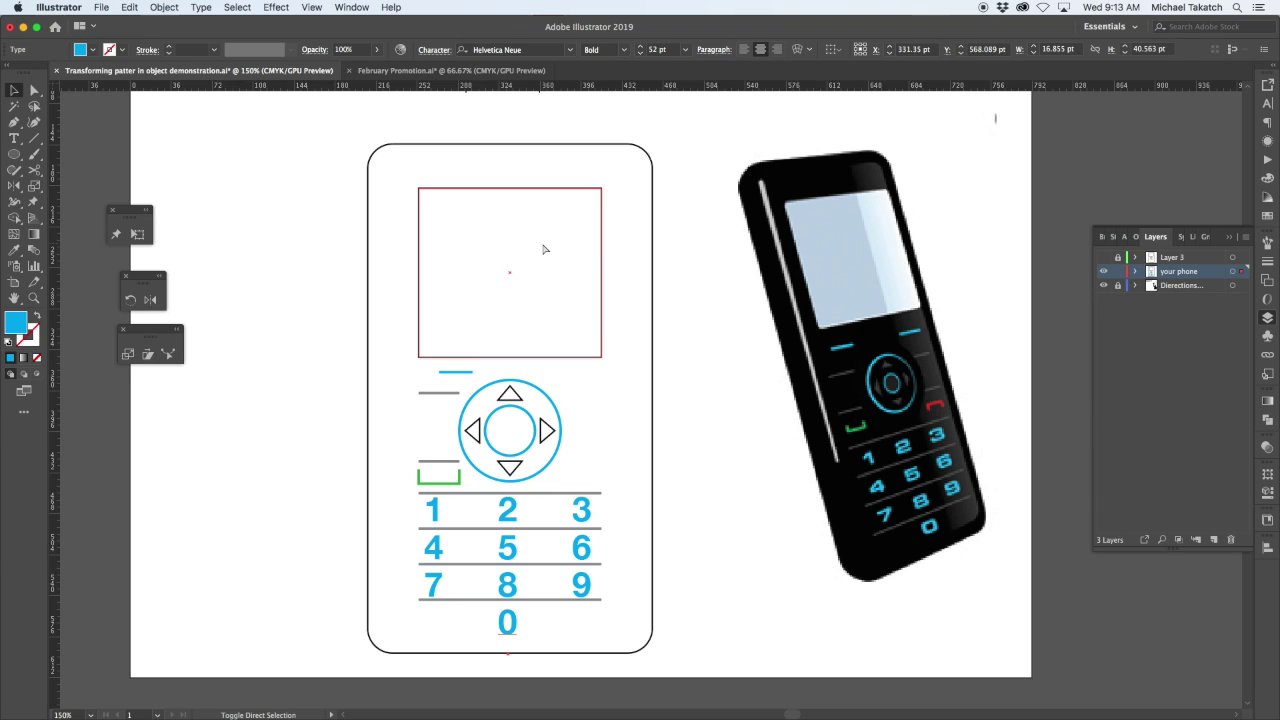
# Step through history filling the arrows, adding the red end-call key, and filling the body black.
pyautogui.press('super+z')
pyautogui.press('super+z')
pyautogui.press('super+z')
pyautogui.press('super+z')
pyautogui.press('super+z')
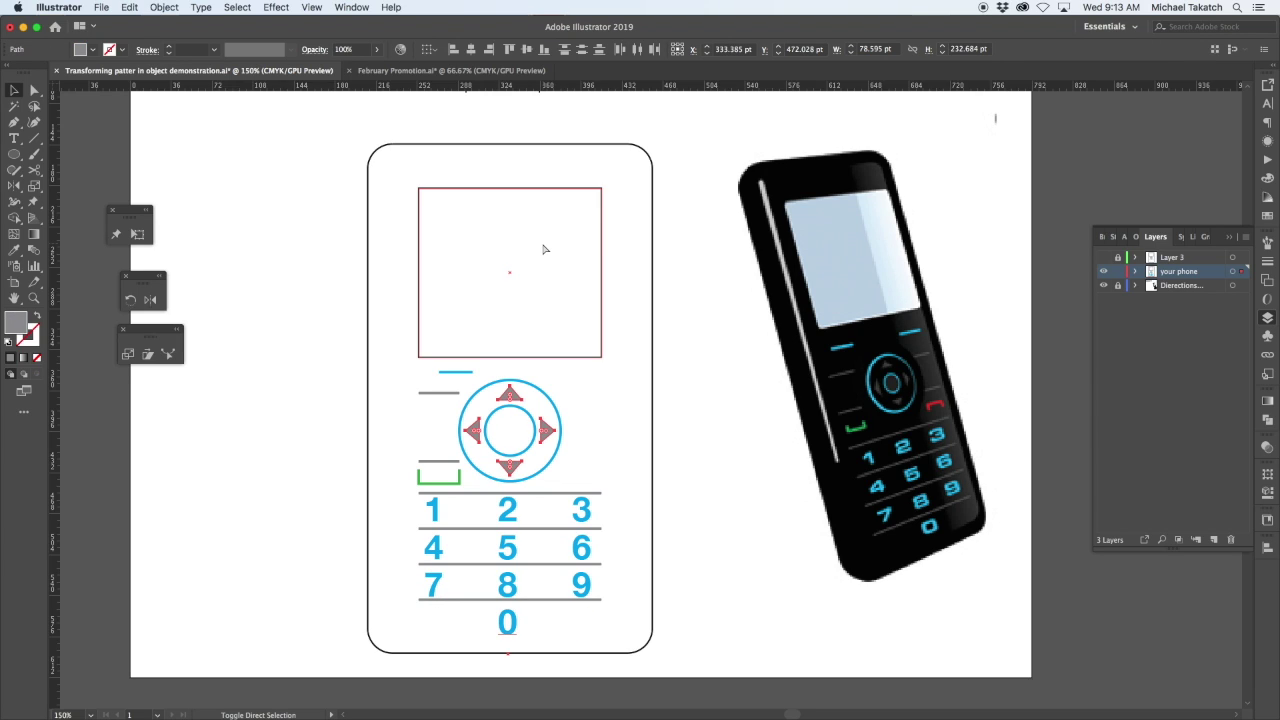
pyautogui.press('super+z')
pyautogui.press('super+z')
pyautogui.press('super+z')
pyautogui.press('super+z')
pyautogui.press('super+z')
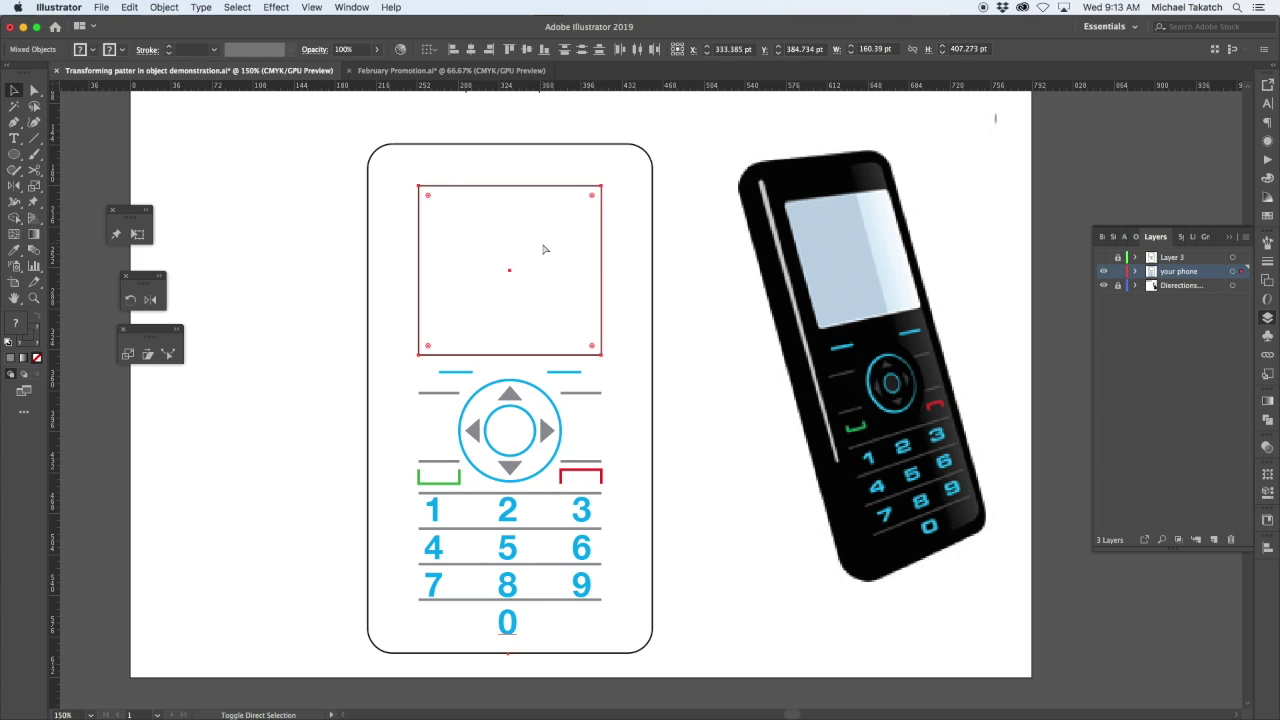
pyautogui.press('super+z')
pyautogui.press('super+z')
pyautogui.press('super+z')
pyautogui.press('super+z')
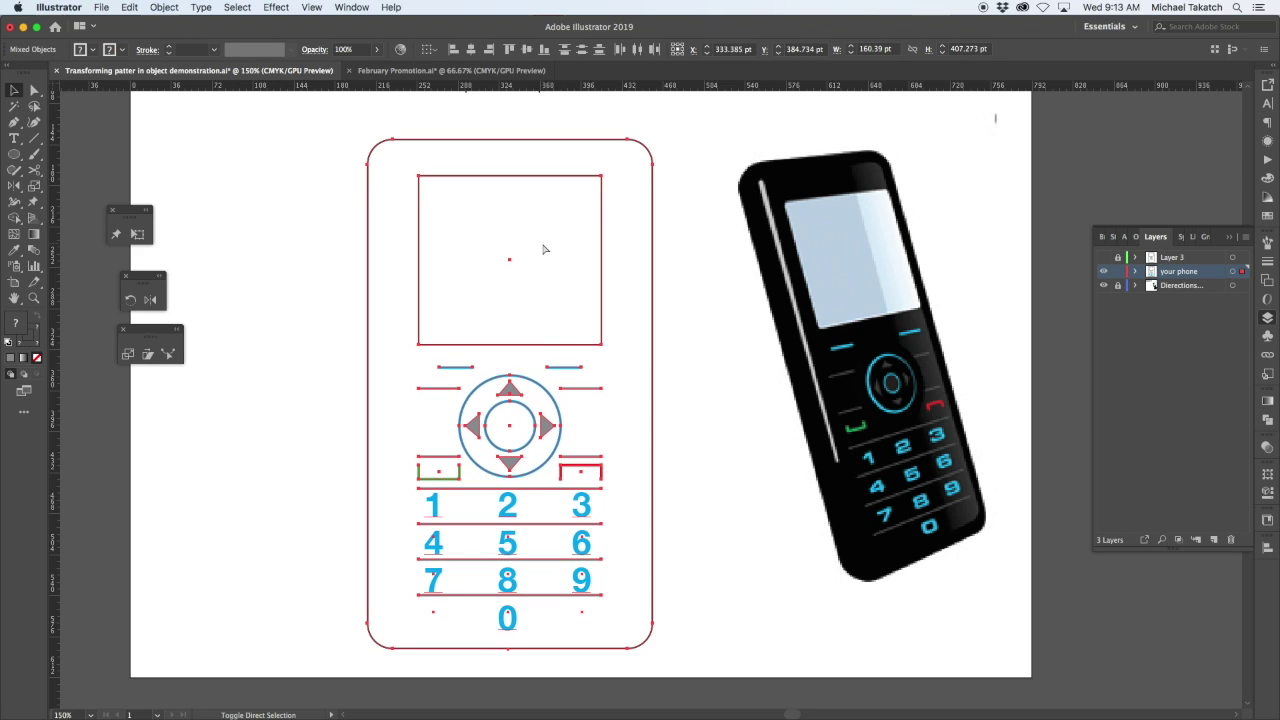
pyautogui.press('super+z')
pyautogui.press('super+z')
pyautogui.press('super+z')
pyautogui.press('super+z')
pyautogui.press('super+z')
pyautogui.press('super+z')
pyautogui.press('super+z')
pyautogui.press('super+z')
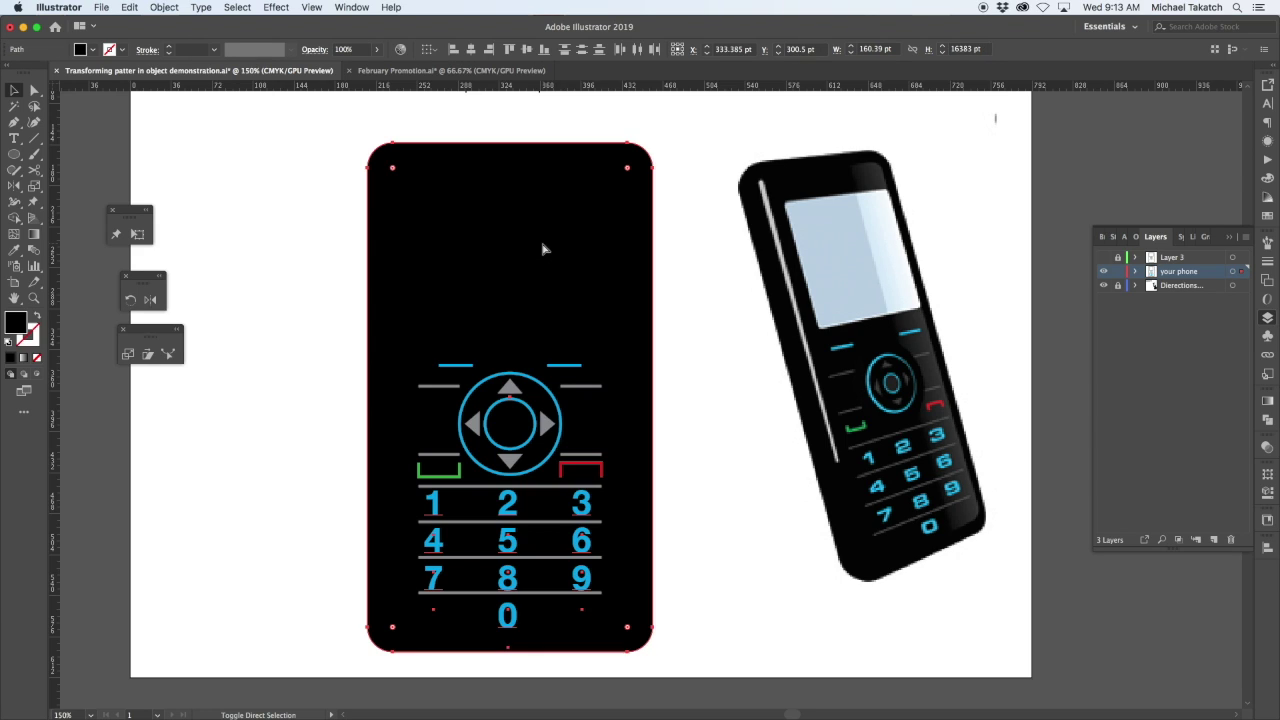
# Step through history adding the two-tone light-blue screen and grey centre button, removing the reference phone.
pyautogui.press('super+z')
pyautogui.press('super+z')
pyautogui.press('super+z')
pyautogui.press('super+z')
pyautogui.press('super+z')
pyautogui.press('super+z')
pyautogui.press('super+z')
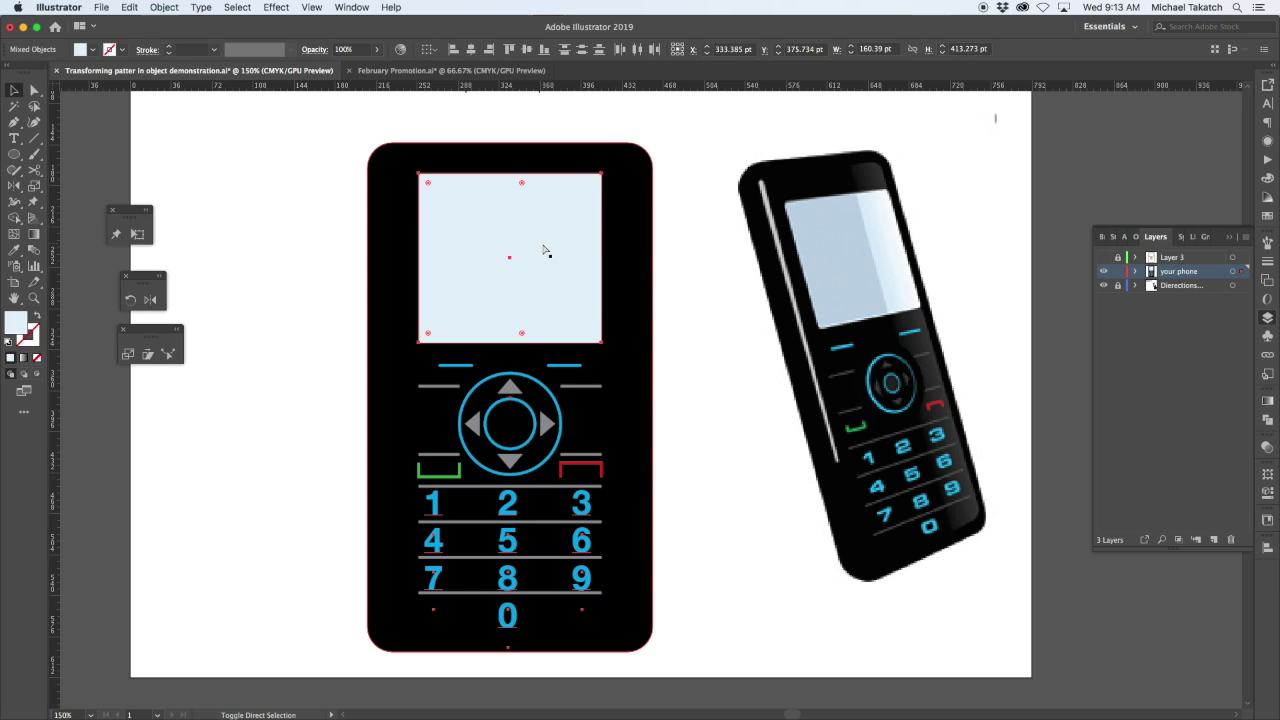
pyautogui.press('super+z')
pyautogui.press('super+z')
pyautogui.press('super+z')
pyautogui.press('super+z')
pyautogui.press('super+z')
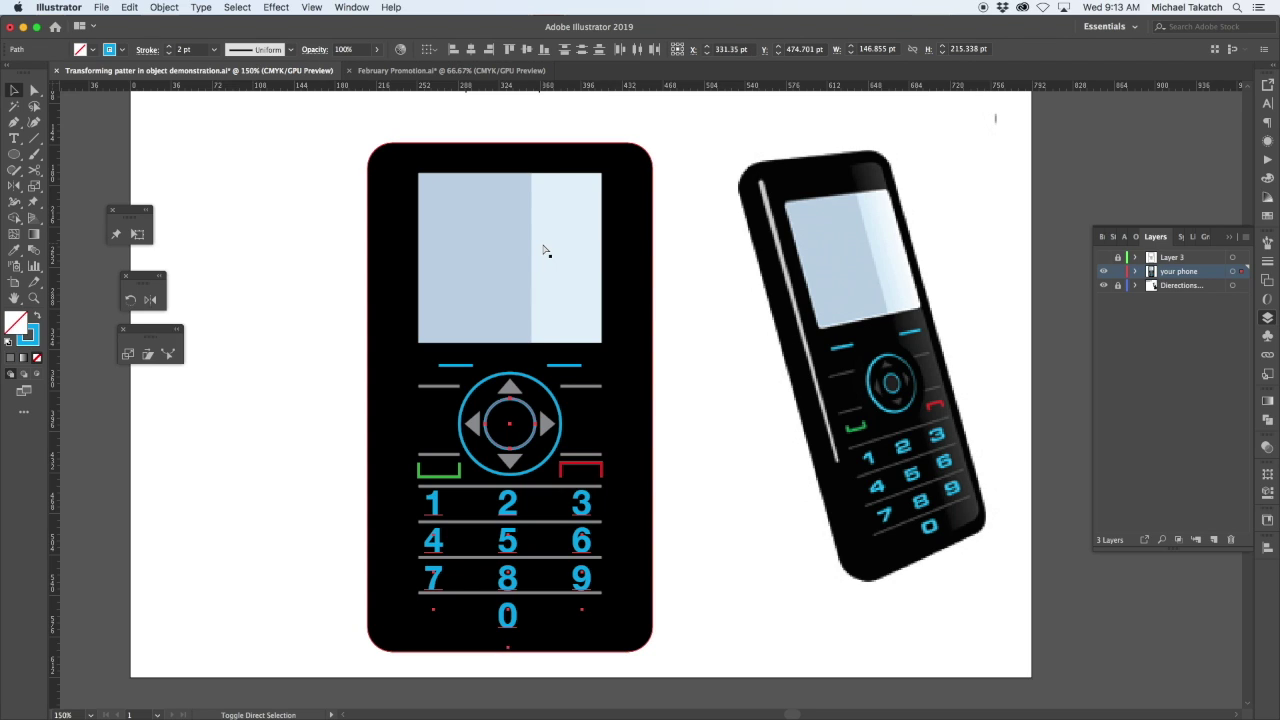
pyautogui.press('super+z')
pyautogui.press('super+z')
pyautogui.press('super+z')
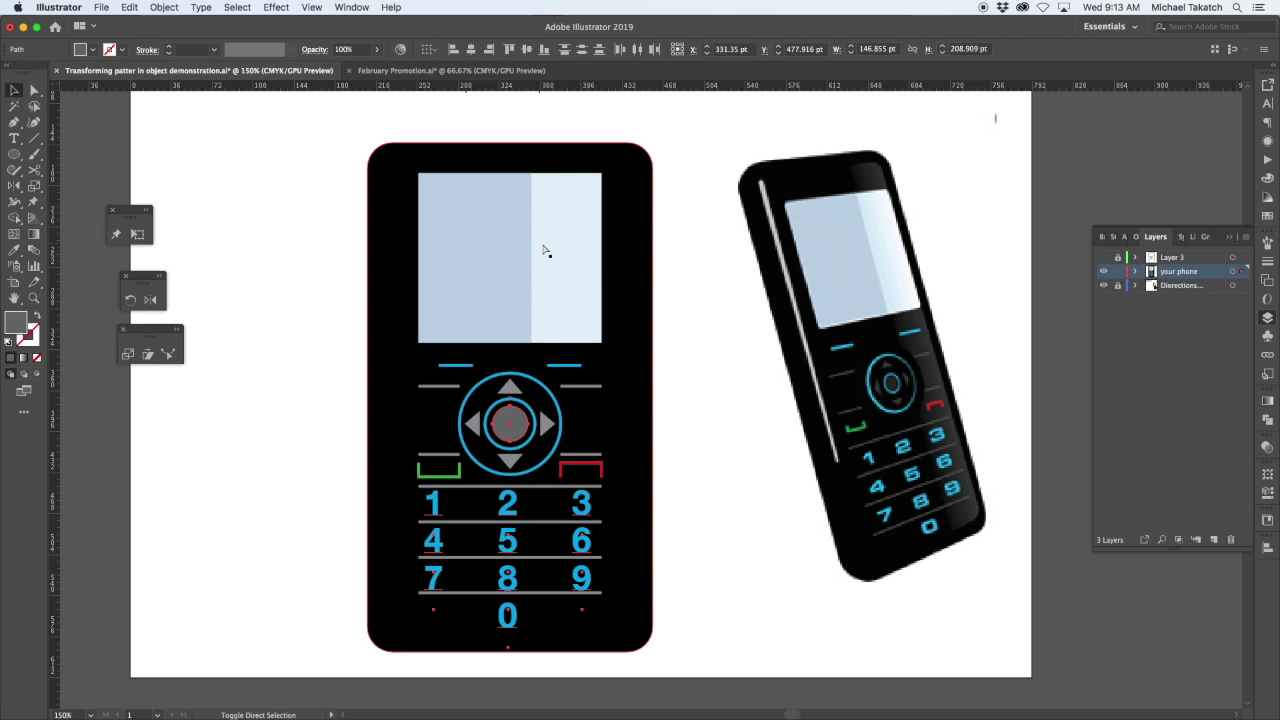
pyautogui.press('super+z')
pyautogui.press('super+z')
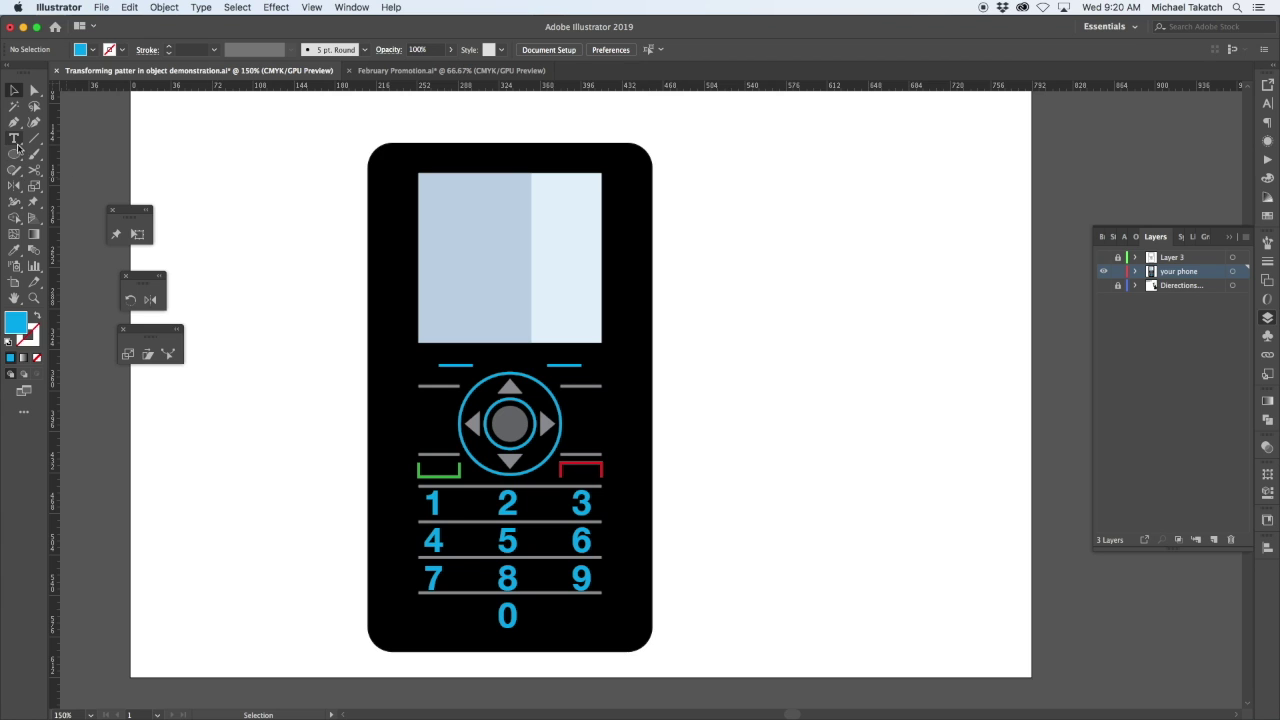
# Type a '1' to the right of the phone and select it.
pyautogui.click(15, 139)
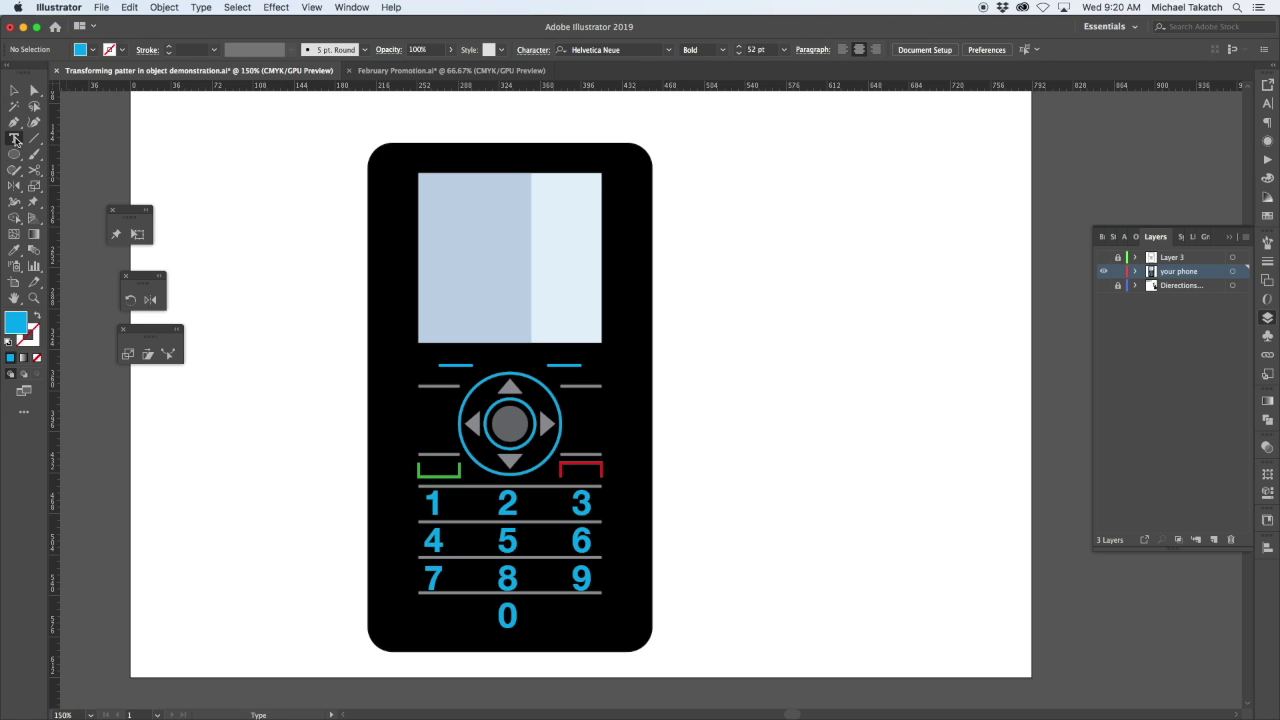
pyautogui.click(730, 246)
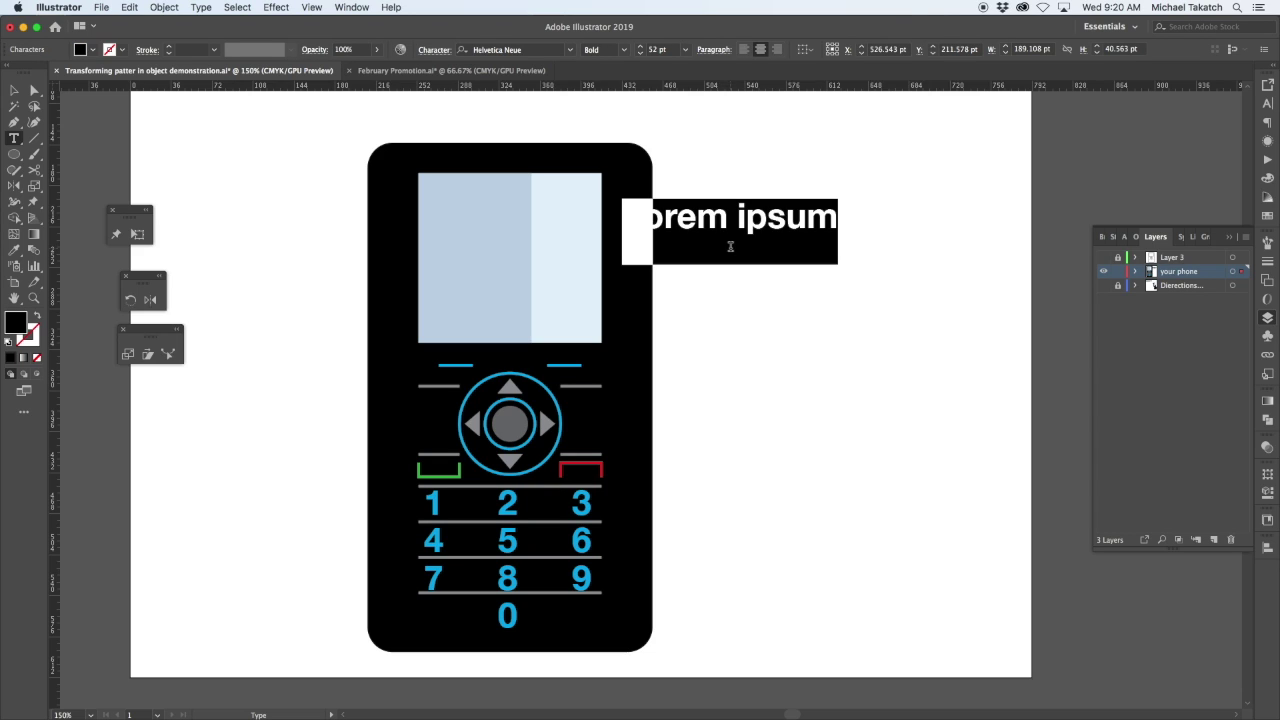
pyautogui.write('1')
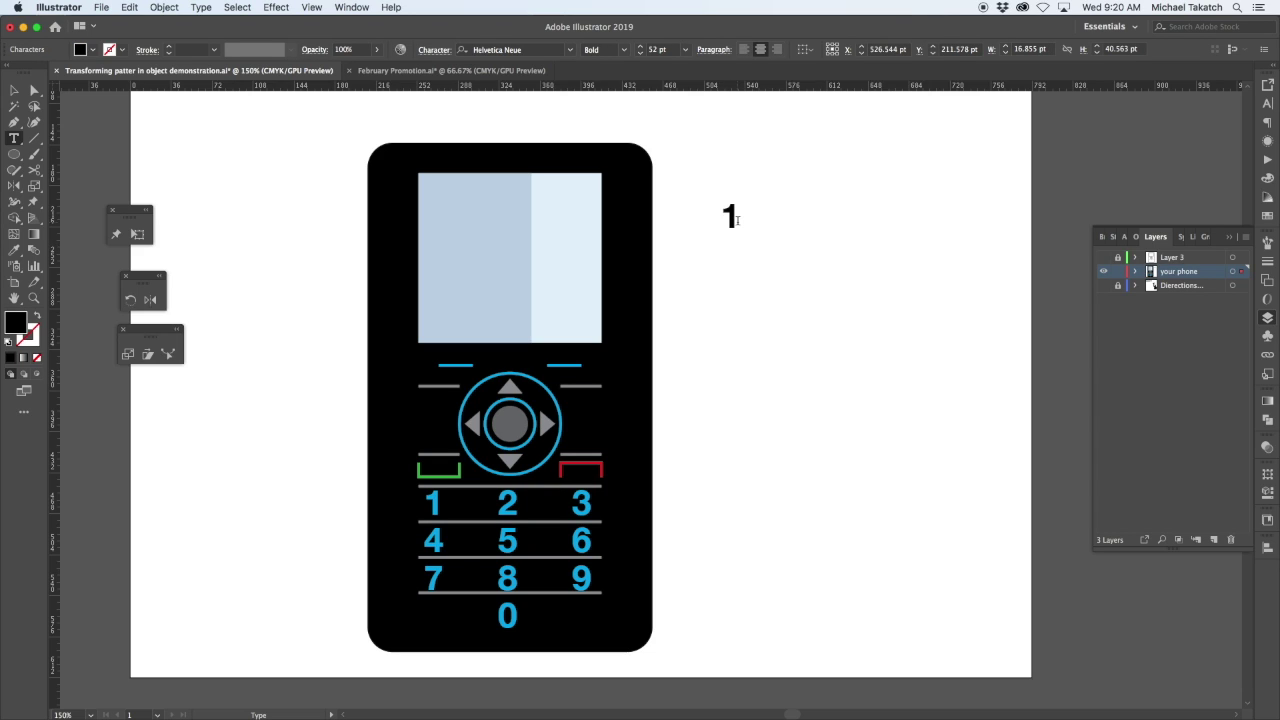
pyautogui.moveTo(737, 220); pyautogui.dragTo(724, 215)
# Set the '1' to 72 pt in the Character panel and select it as an object.
pyautogui.click(1268, 122)
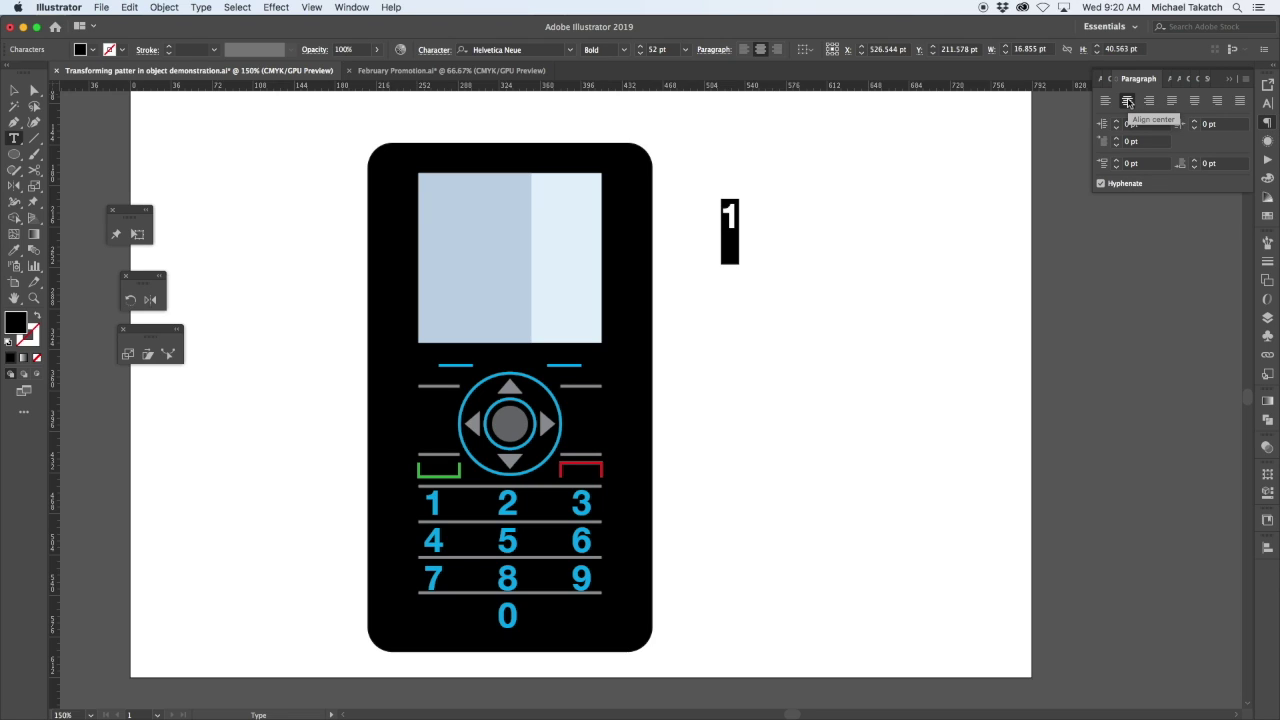
pyautogui.click(1268, 104)
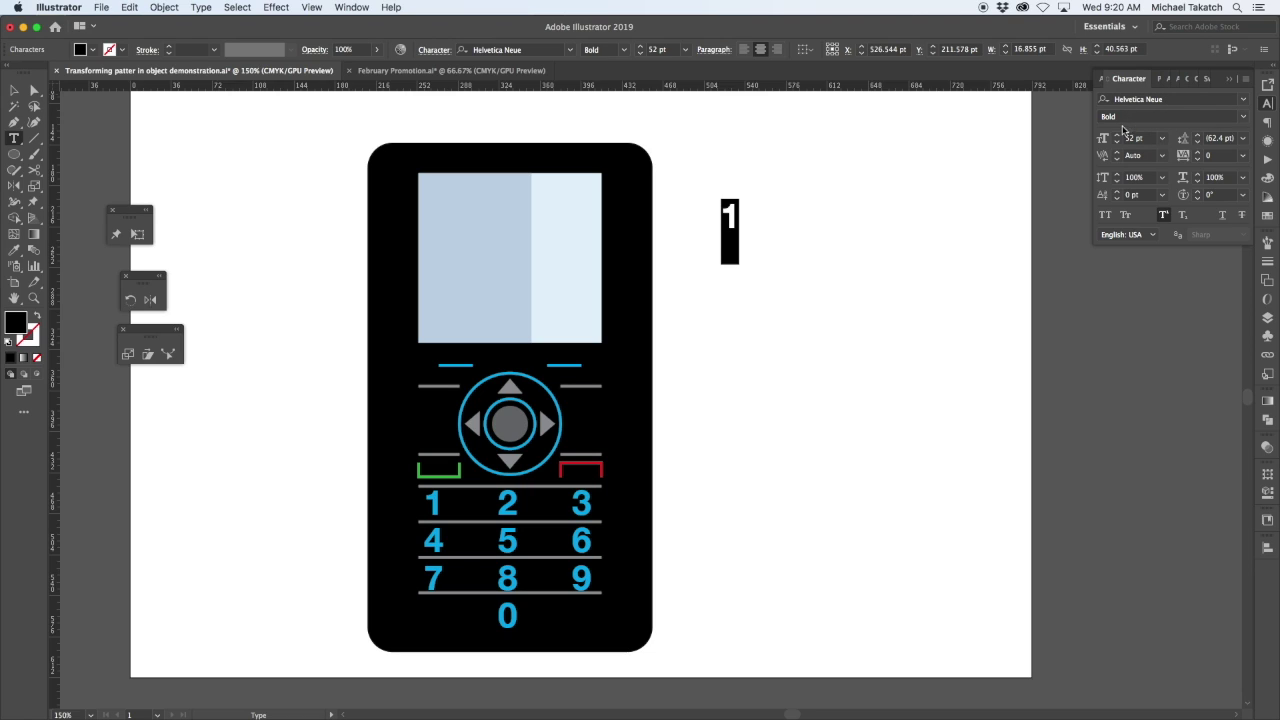
pyautogui.click(1162, 139)
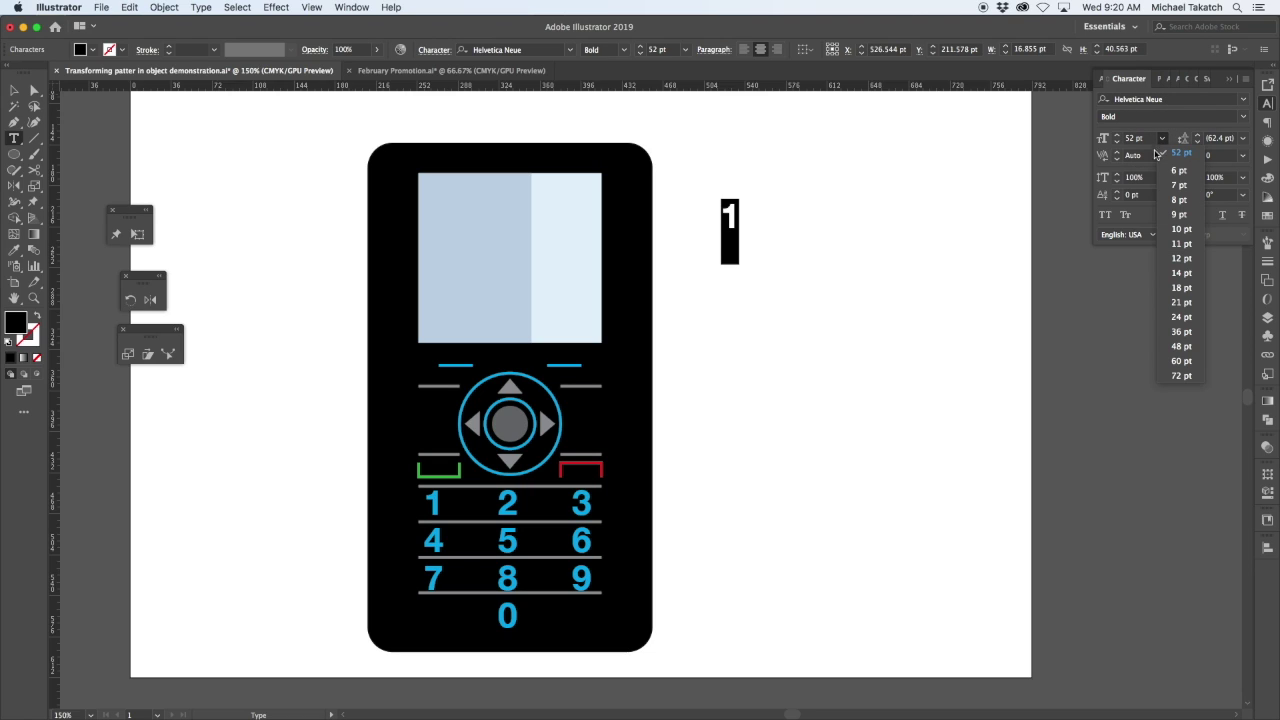
pyautogui.click(1181, 375)
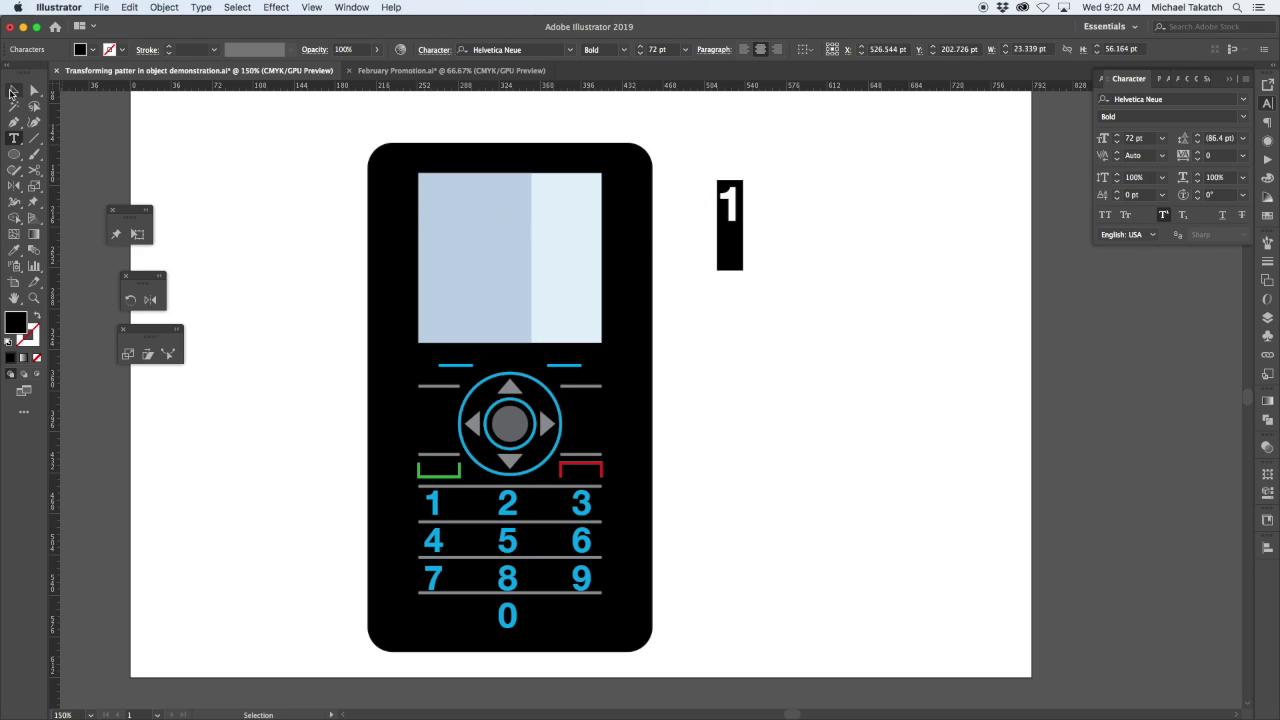
pyautogui.click(12, 92)
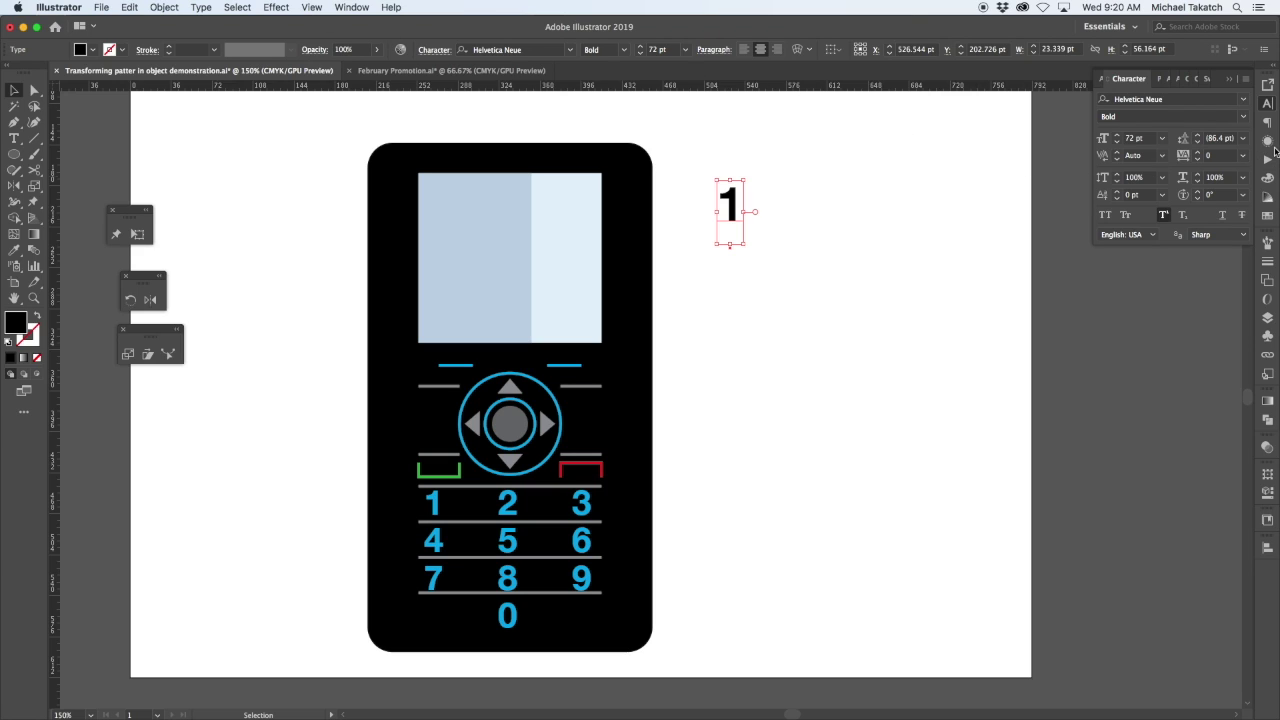
# Add a Transform effect to the '1' with preview on and 2 copies.
pyautogui.click(1267, 142)
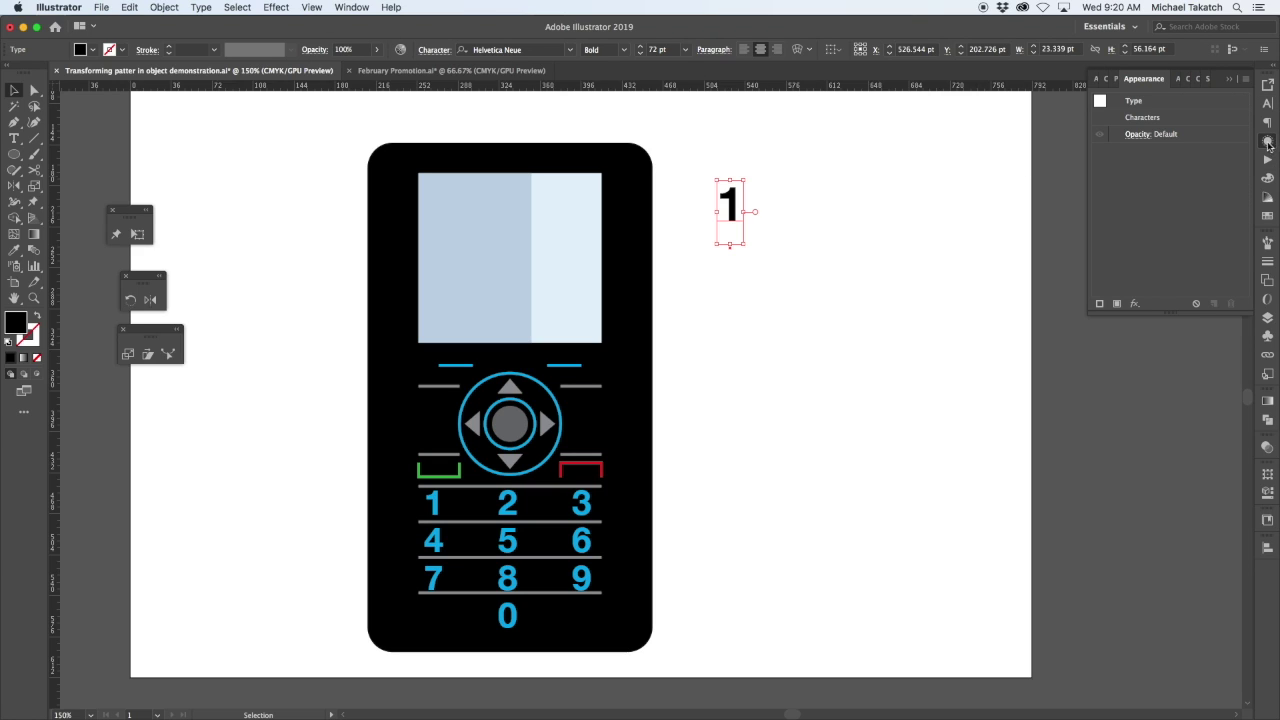
pyautogui.click(1134, 303)
pyautogui.moveTo(1153, 372)
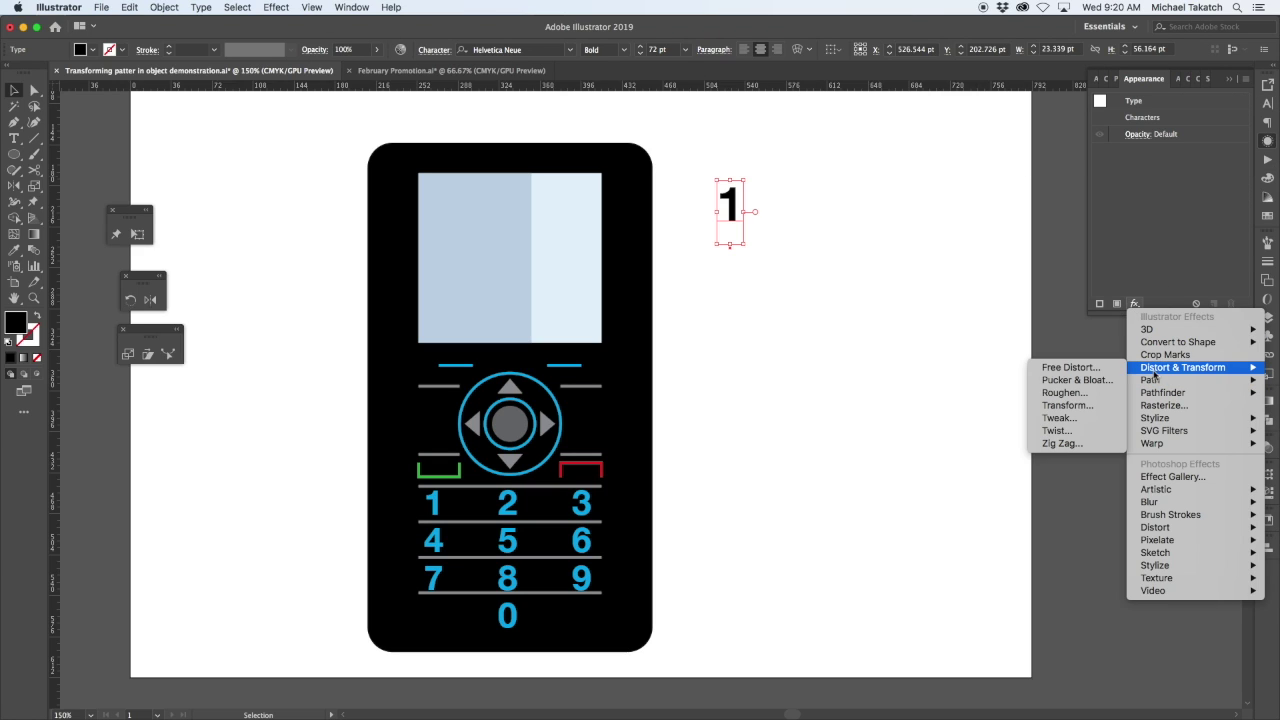
pyautogui.click(1068, 405)
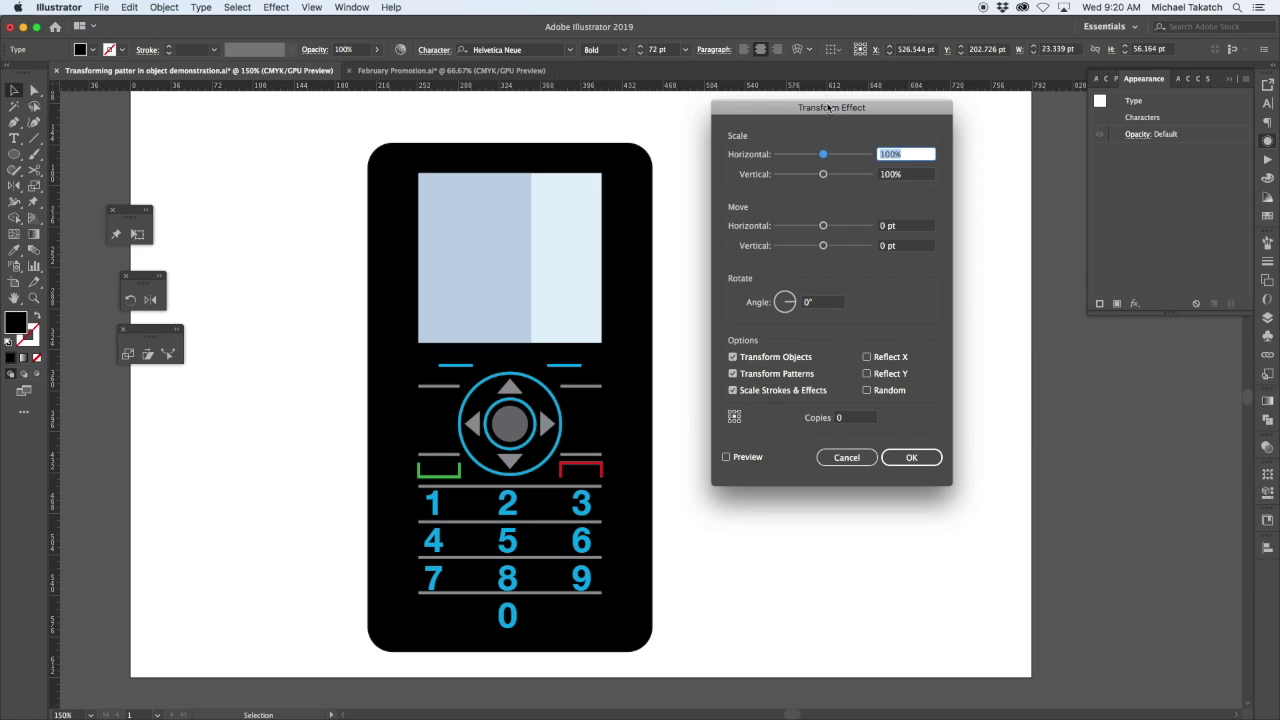
pyautogui.moveTo(829, 107); pyautogui.dragTo(1086, 153)
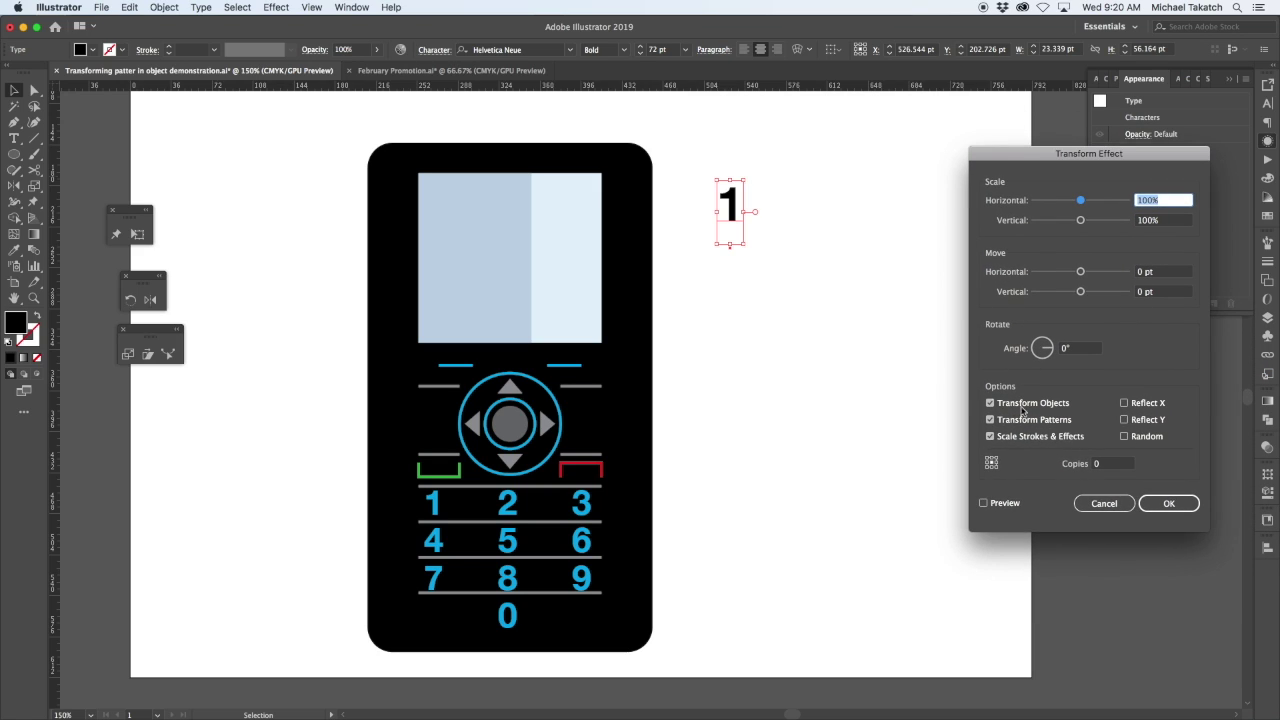
pyautogui.click(984, 503)
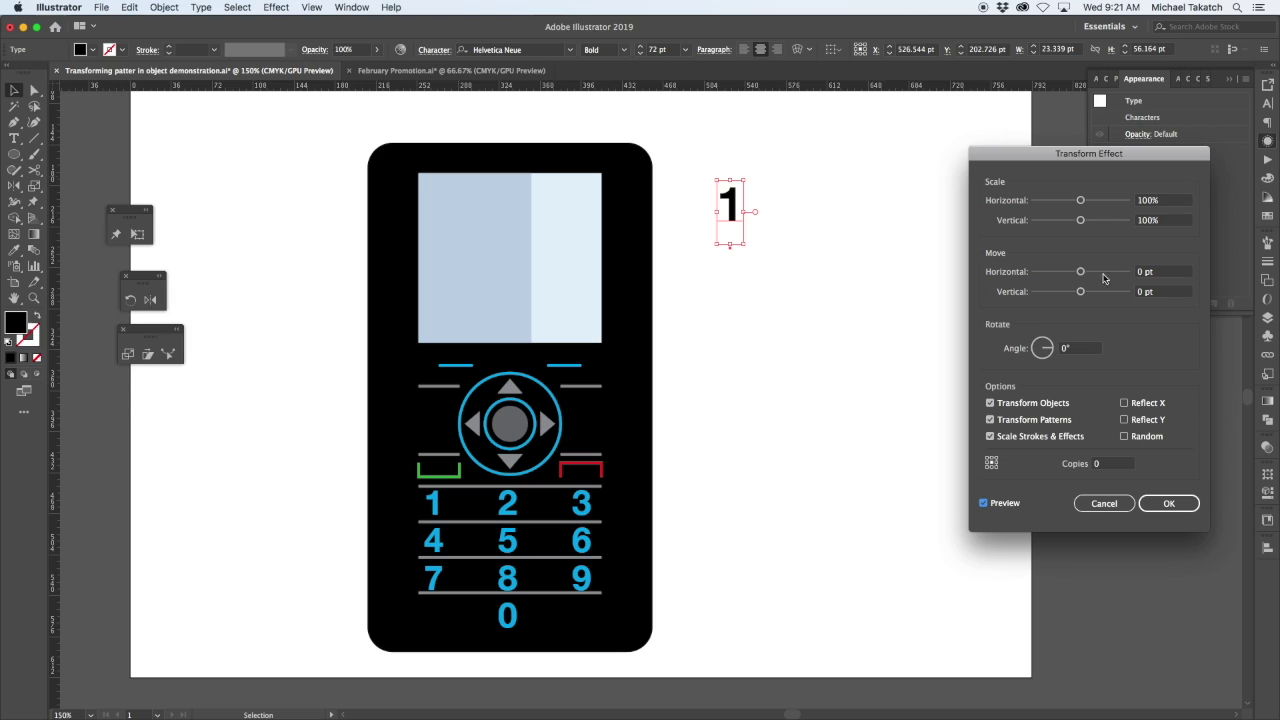
pyautogui.click(1104, 464)
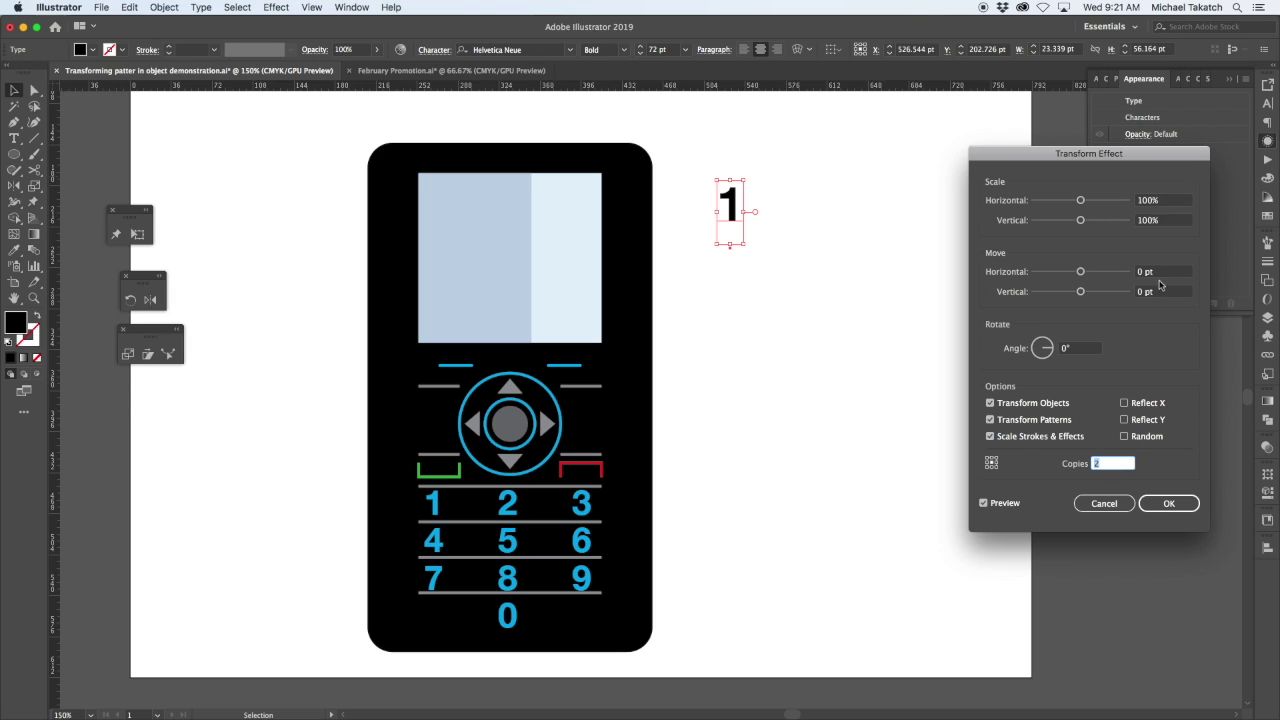
# Set the copies' horizontal move to 63 pt and apply the effect.
pyautogui.click(1153, 272)
pyautogui.write('5')
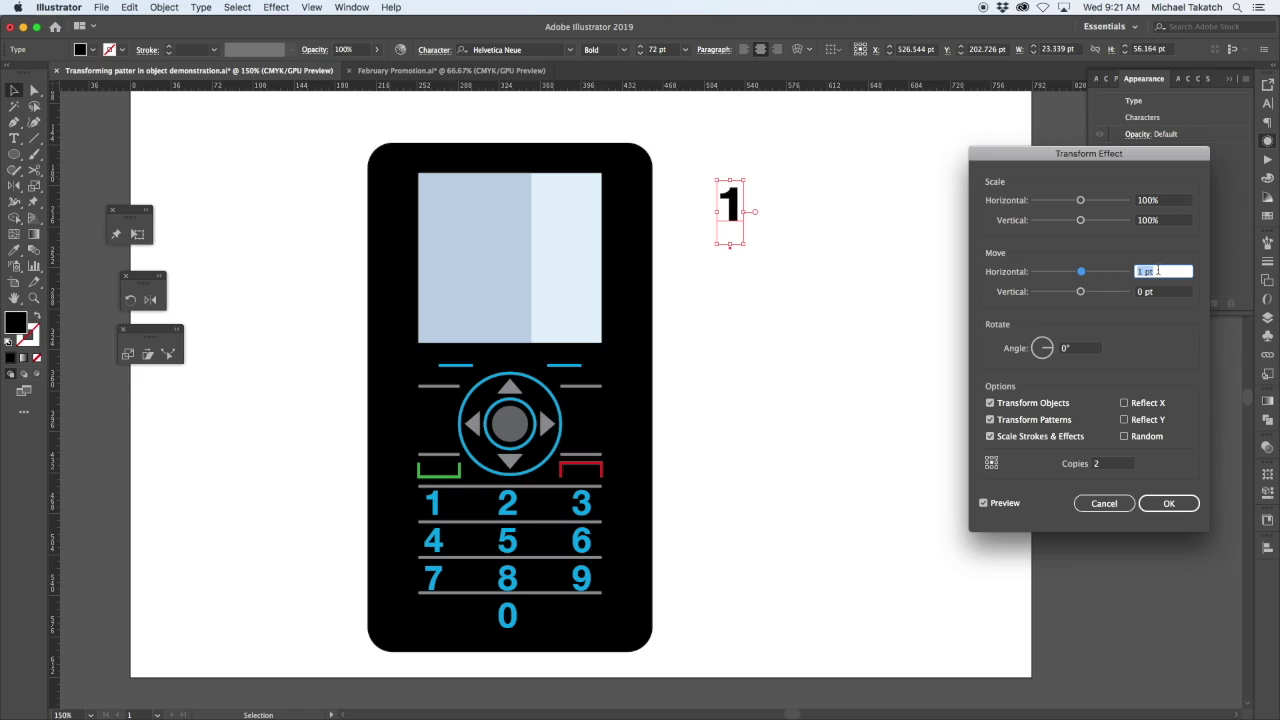
pyautogui.press('Up')
pyautogui.press('Up')
pyautogui.press('Up')
pyautogui.press('Up')
pyautogui.press('Up')
pyautogui.press('Up')
pyautogui.press('Up')
pyautogui.press('Up')
pyautogui.press('Up')
pyautogui.press('Up')
pyautogui.press('Up')
pyautogui.press('Up')
pyautogui.press('Up')
pyautogui.press('Up')
pyautogui.press('Up')
pyautogui.press('Up')
pyautogui.press('Up')
pyautogui.press('Up')
pyautogui.press('Up')
pyautogui.press('Up')
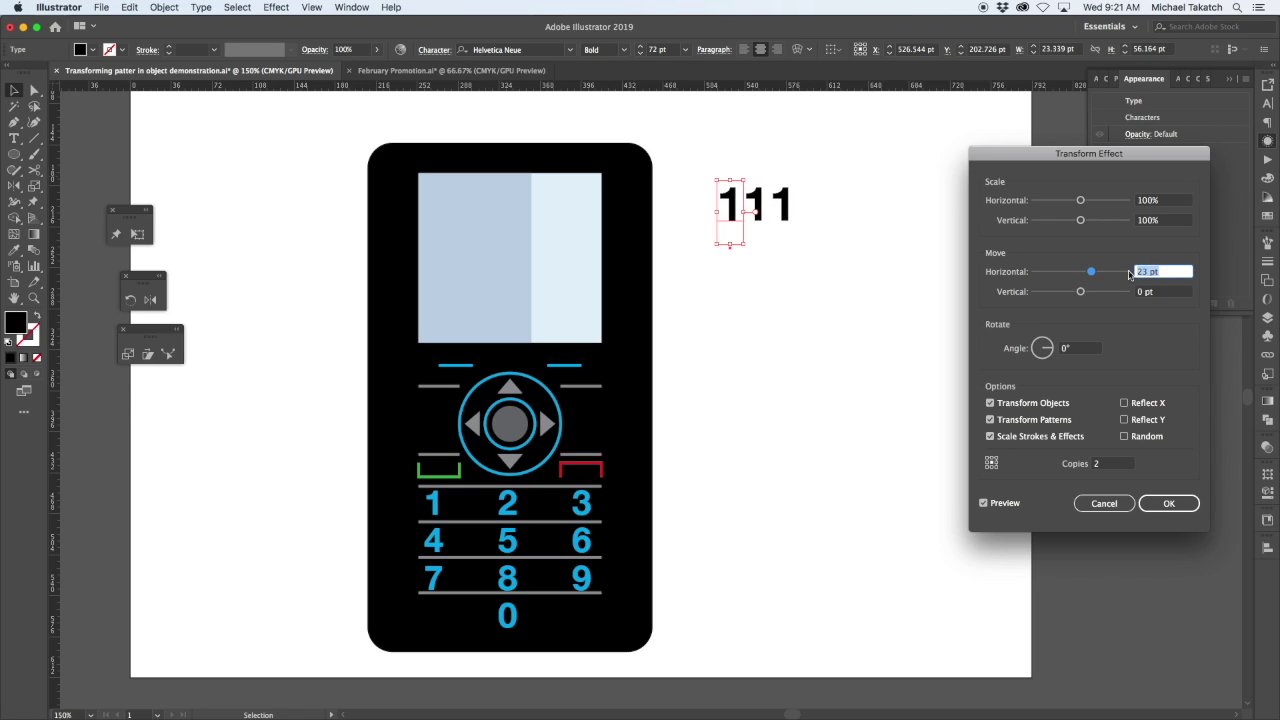
pyautogui.moveTo(1095, 272); pyautogui.dragTo(1100, 274)
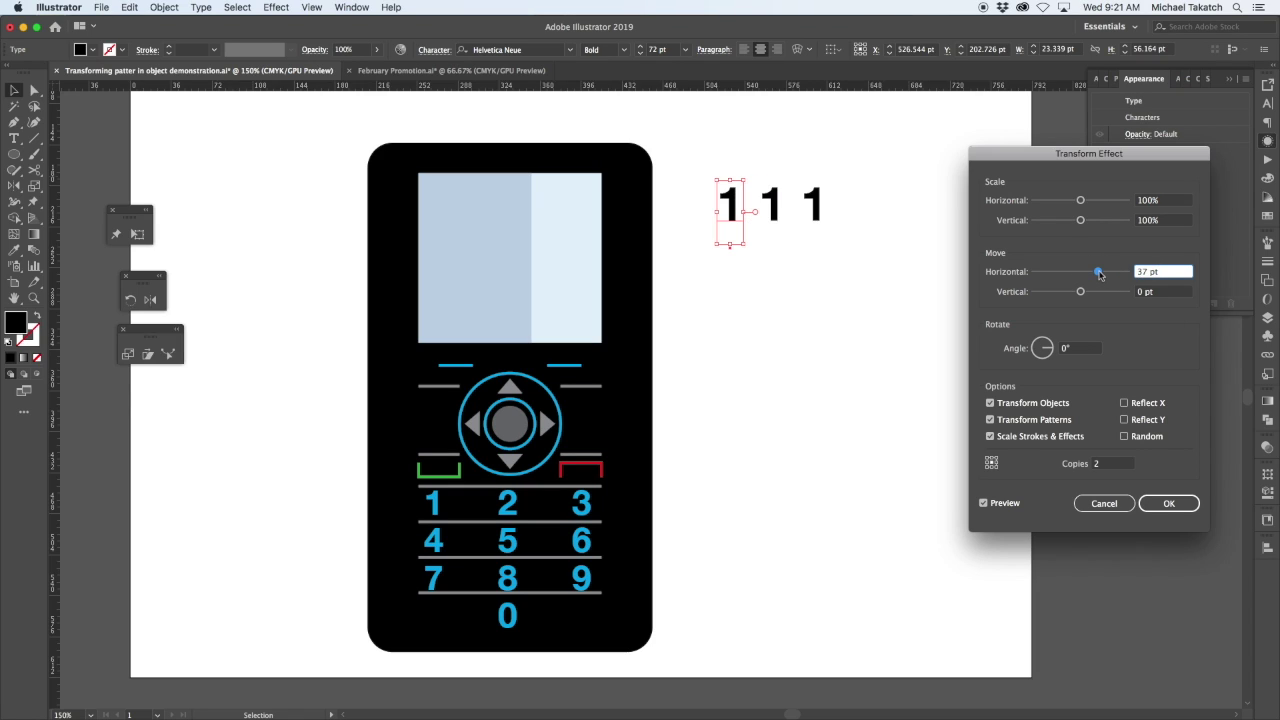
pyautogui.press('Up')
pyautogui.press('Up')
pyautogui.press('Up')
pyautogui.press('Up')
pyautogui.press('Up')
pyautogui.press('Up')
pyautogui.press('Up')
pyautogui.press('Up')
pyautogui.press('Up')
pyautogui.press('Up')
pyautogui.press('Up')
pyautogui.press('Up')
pyautogui.press('Up')
pyautogui.press('Up')
pyautogui.press('Up')
pyautogui.press('Up')
pyautogui.press('Up')
pyautogui.press('Up')
pyautogui.press('Up')
pyautogui.press('Up')
pyautogui.press('Up')
pyautogui.press('Up')
pyautogui.press('Up')
pyautogui.press('Up')
pyautogui.press('Up')
pyautogui.press('Up')
pyautogui.click(1165, 503)
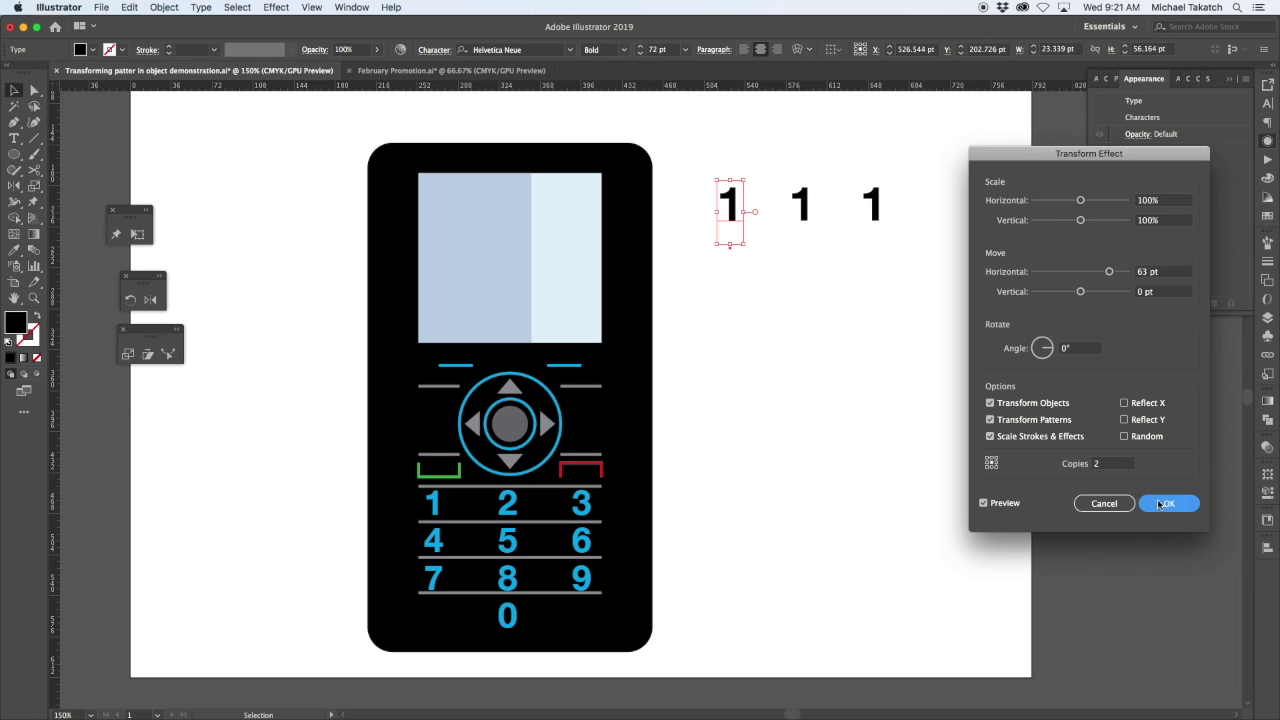
# Add a second Transform effect to the '1', confirming Apply New Effect at the warning.
pyautogui.click(1134, 303)
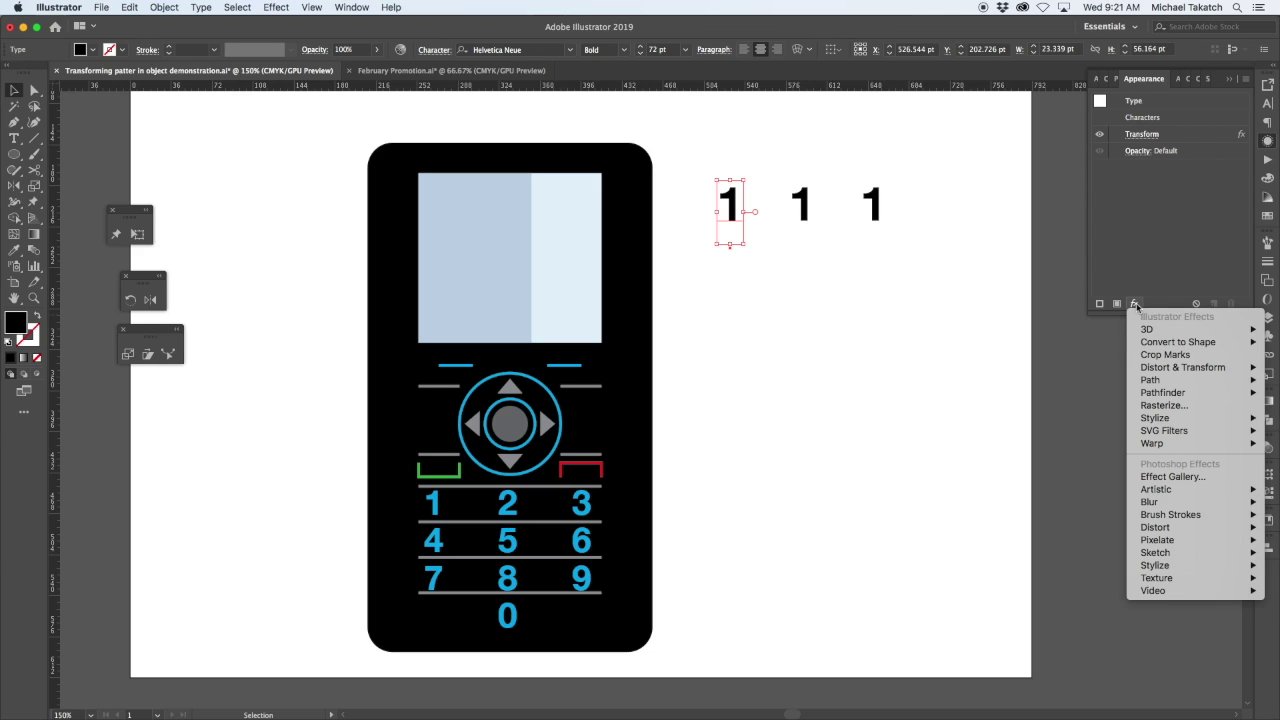
pyautogui.moveTo(1148, 368)
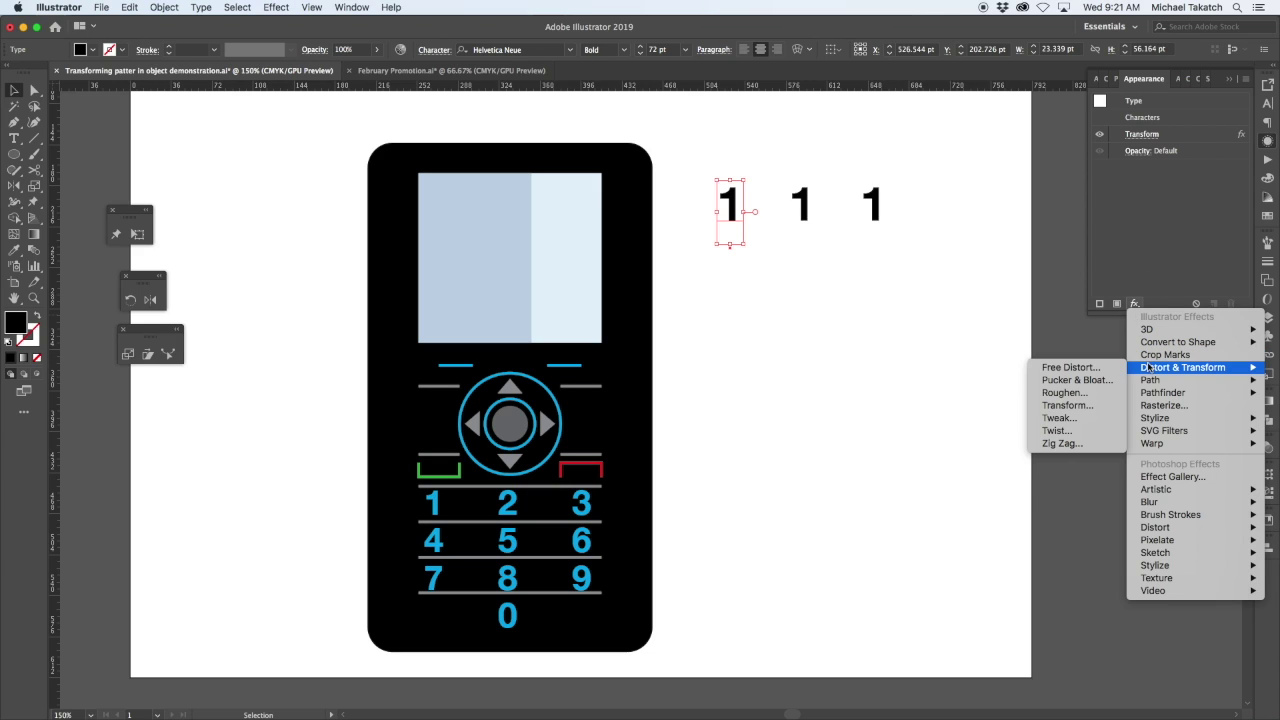
pyautogui.click(1064, 406)
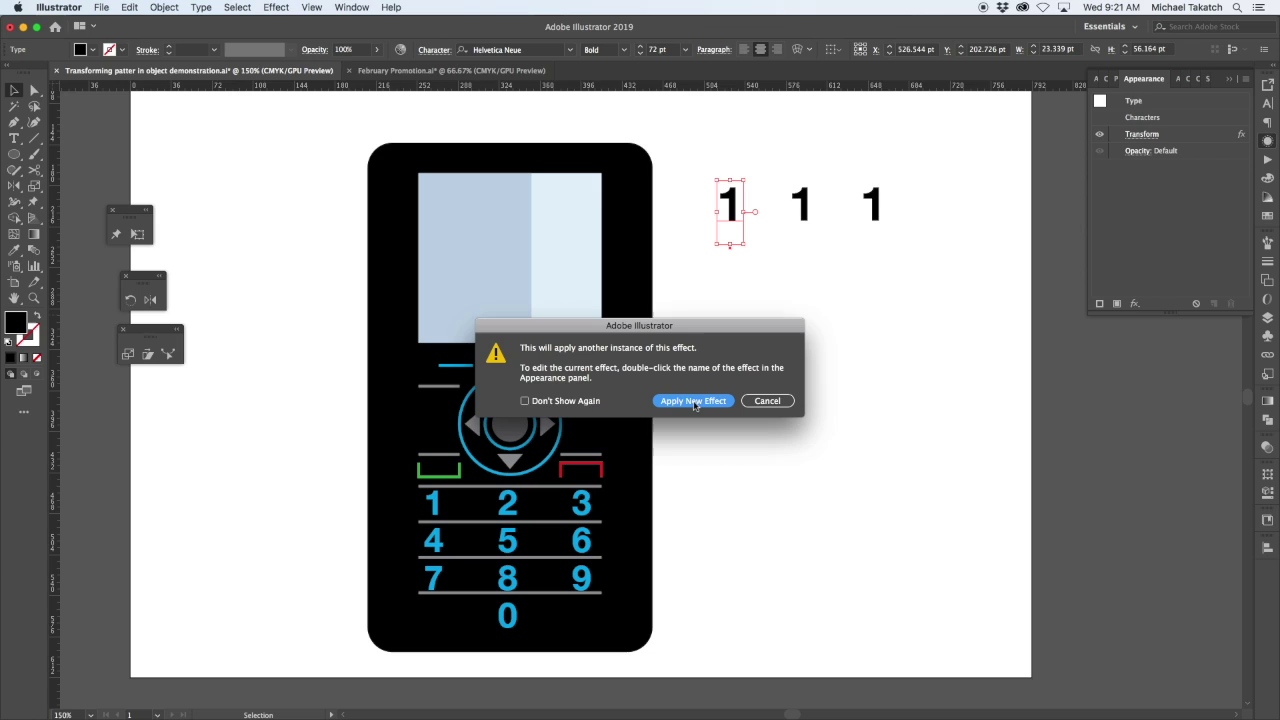
pyautogui.moveTo(704, 338); pyautogui.dragTo(887, 285)
pyautogui.click(876, 352)
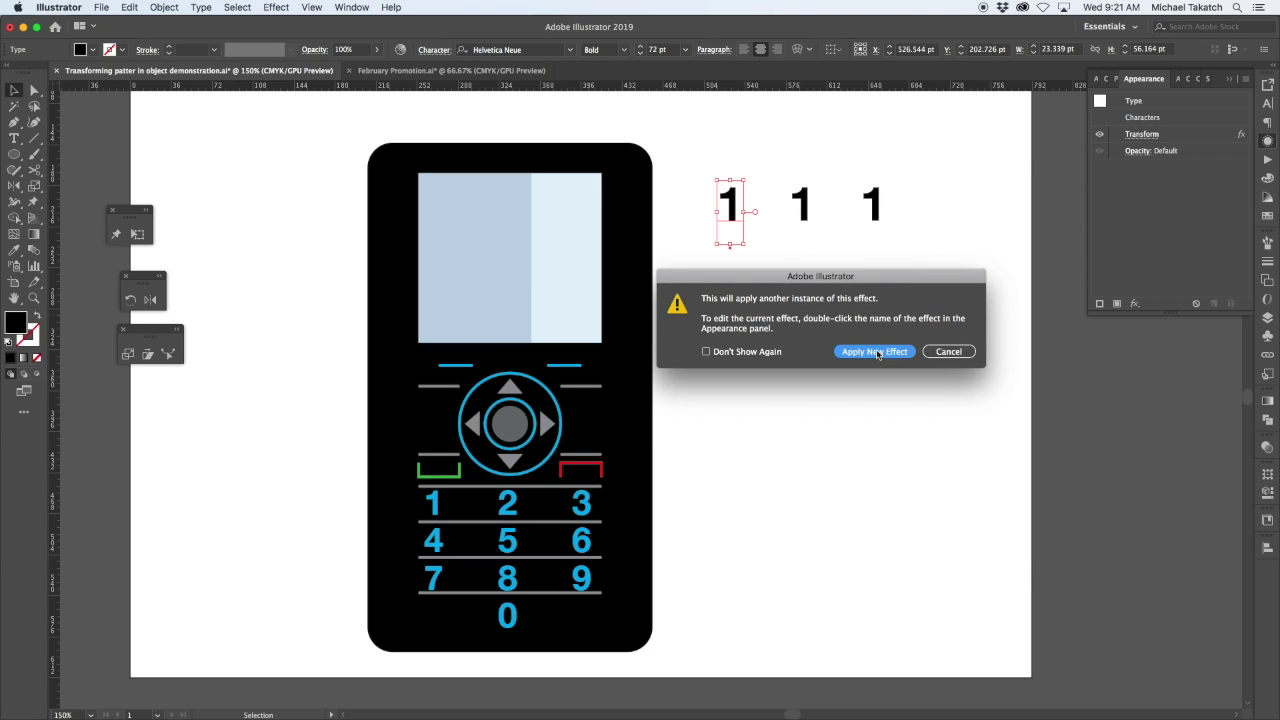
# Set the second Transform to 3 copies moved 44 pt vertically and apply it.
pyautogui.click(982, 503)
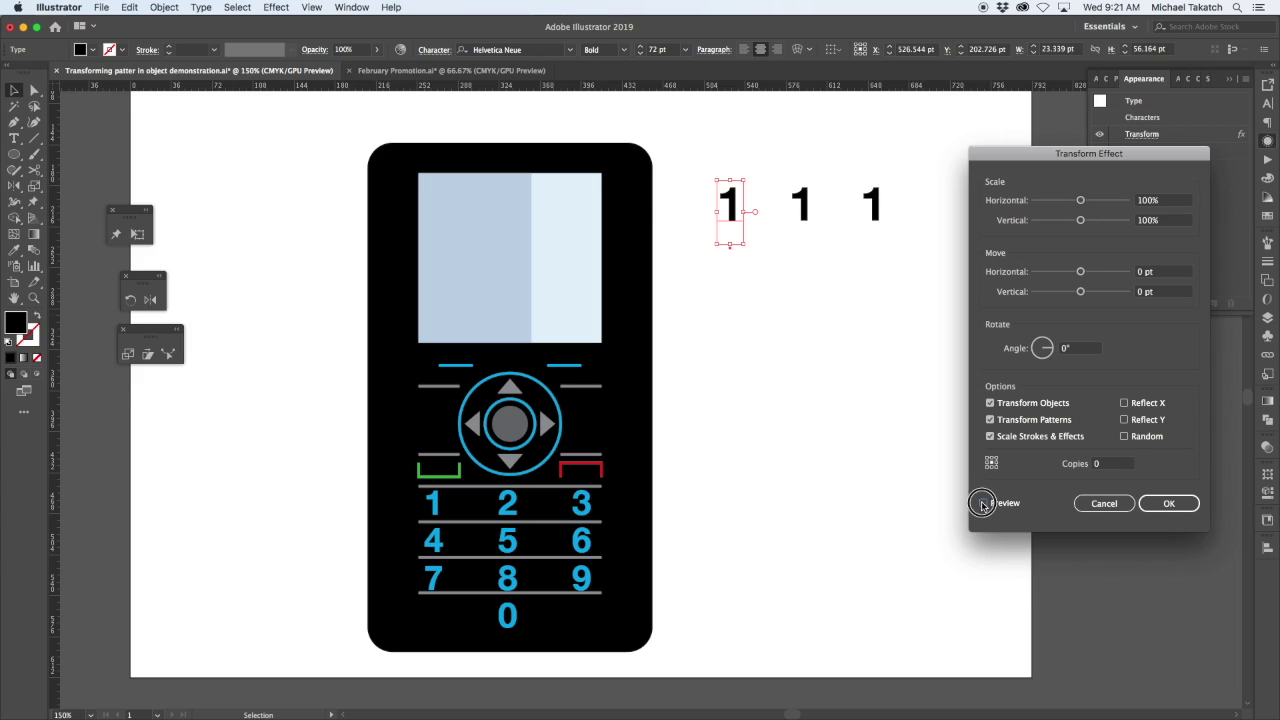
pyautogui.click(1117, 464)
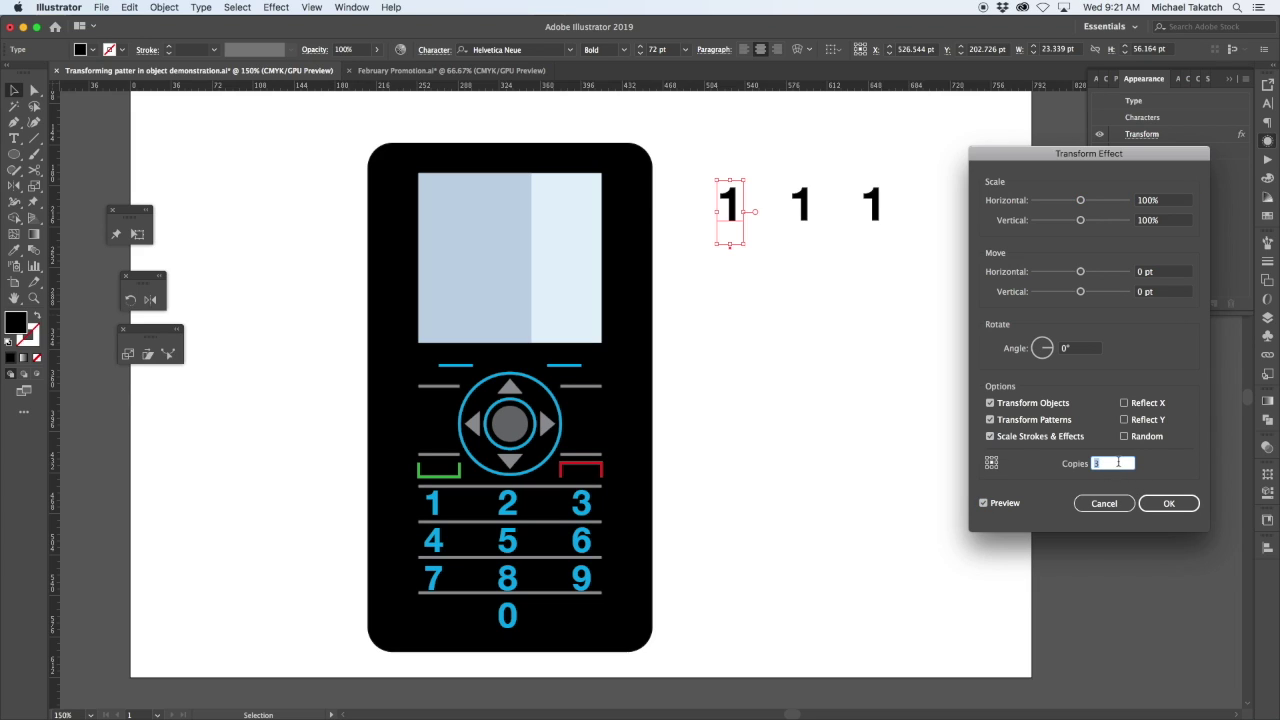
pyautogui.click(1163, 293)
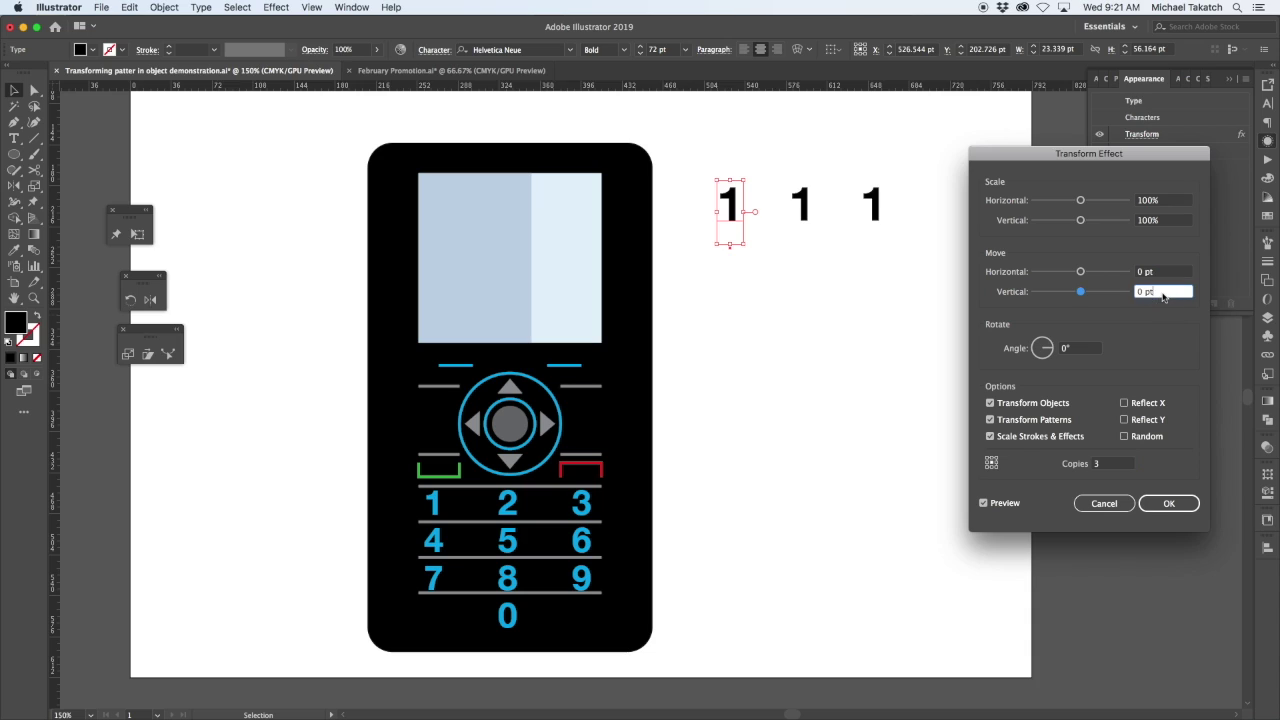
pyautogui.press('Up')
pyautogui.press('Up')
pyautogui.press('Up')
pyautogui.press('Up')
pyautogui.press('Up')
pyautogui.press('Up')
pyautogui.press('Up')
pyautogui.press('Up')
pyautogui.press('Up')
pyautogui.press('Up')
pyautogui.press('Up')
pyautogui.press('Up')
pyautogui.press('Up')
pyautogui.press('Up')
pyautogui.press('Up')
pyautogui.press('Up')
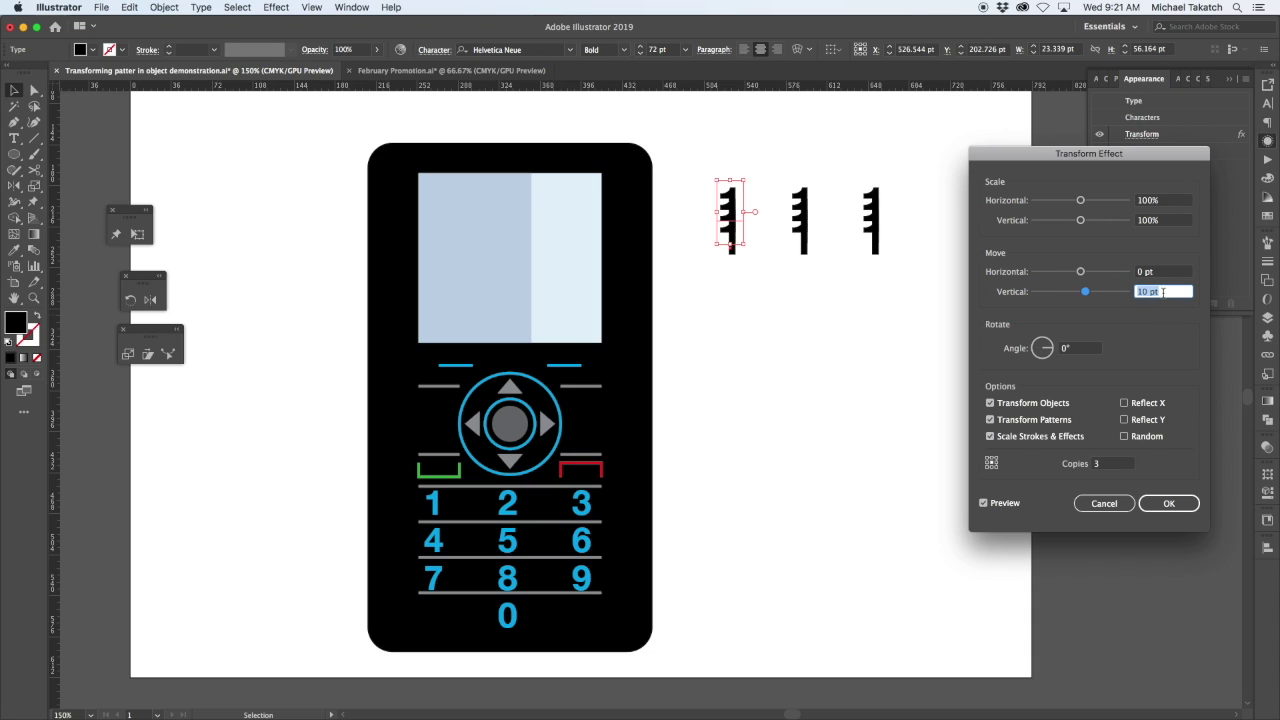
pyautogui.press('Up')
pyautogui.press('Up')
pyautogui.press('Up')
pyautogui.press('Up')
pyautogui.press('Up')
pyautogui.press('Up')
pyautogui.press('Up')
pyautogui.press('Up')
pyautogui.press('Up')
pyautogui.press('Up')
pyautogui.press('Up')
pyautogui.press('Up')
pyautogui.press('Up')
pyautogui.press('Up')
pyautogui.press('Up')
pyautogui.press('Up')
pyautogui.press('Up')
pyautogui.press('Up')
pyautogui.press('Up')
pyautogui.press('Up')
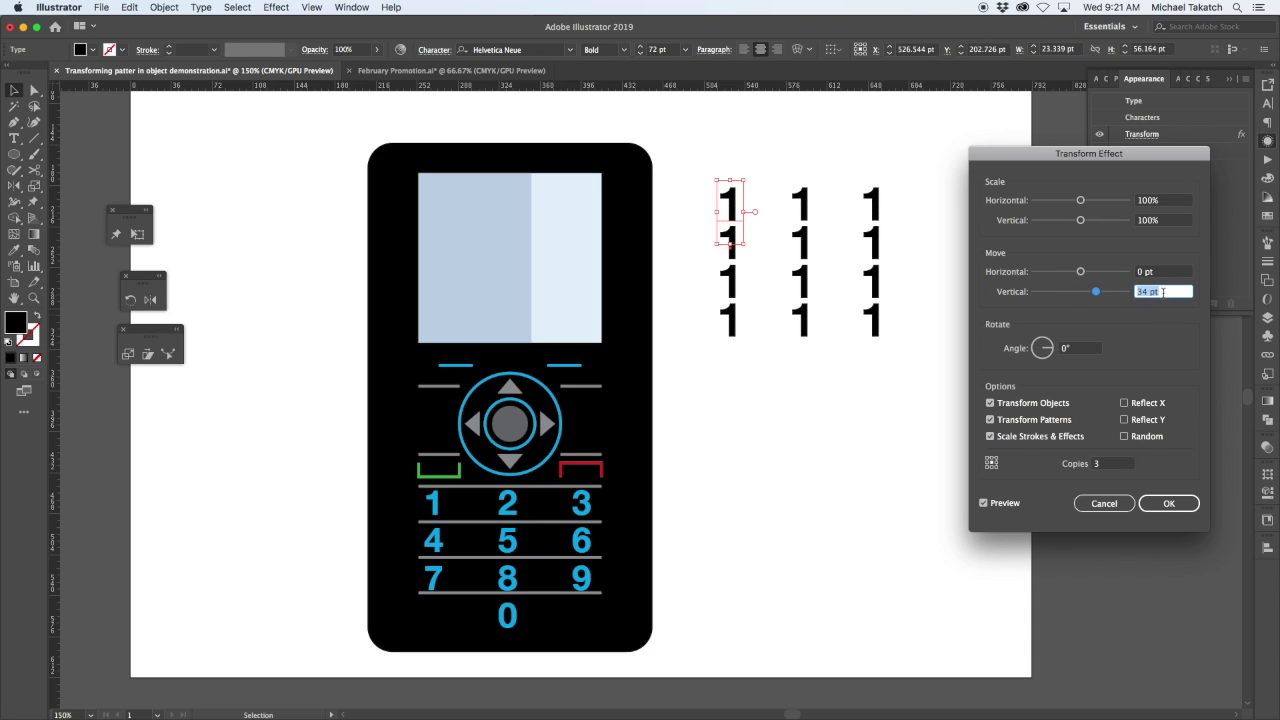
pyautogui.press('Up')
pyautogui.press('Up')
pyautogui.press('Up')
pyautogui.press('Up')
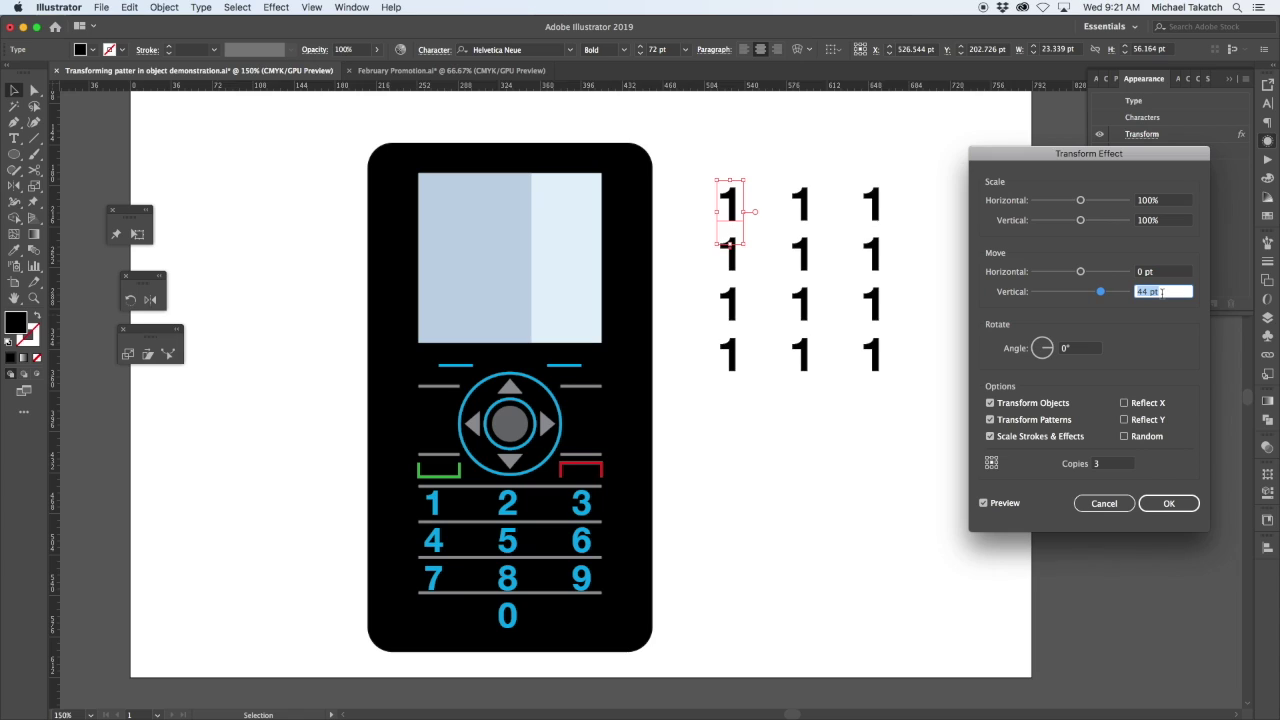
pyautogui.click(1162, 503)
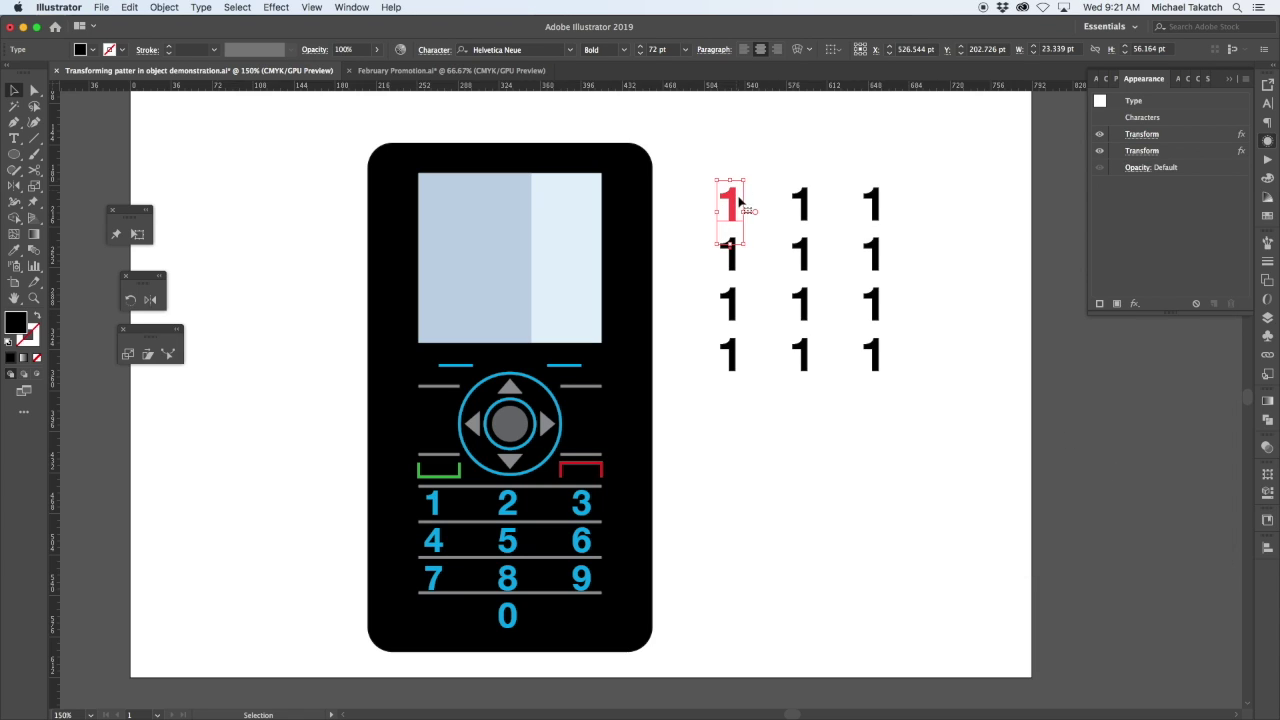
# Undo an accidental tilt and expand the effects into a group of twelve 1s.
pyautogui.moveTo(746, 175); pyautogui.dragTo(754, 183)
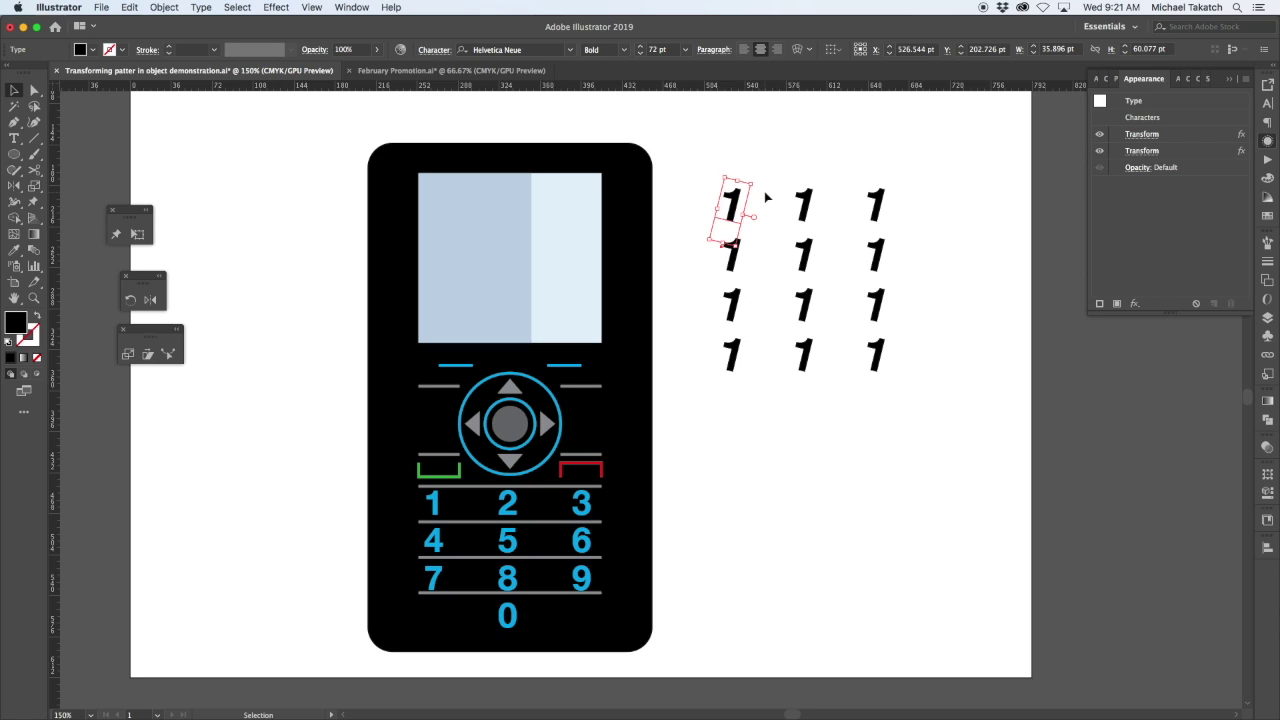
pyautogui.press('super+z')
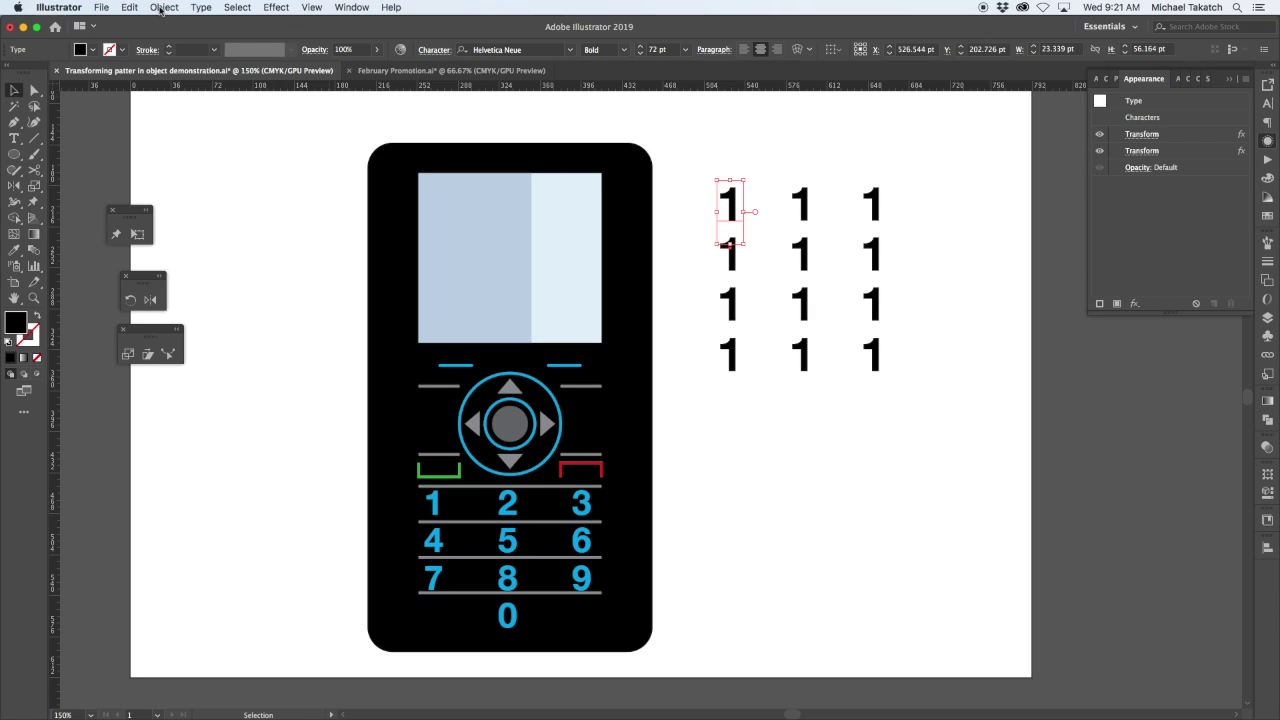
pyautogui.click(161, 8)
pyautogui.click(184, 152)
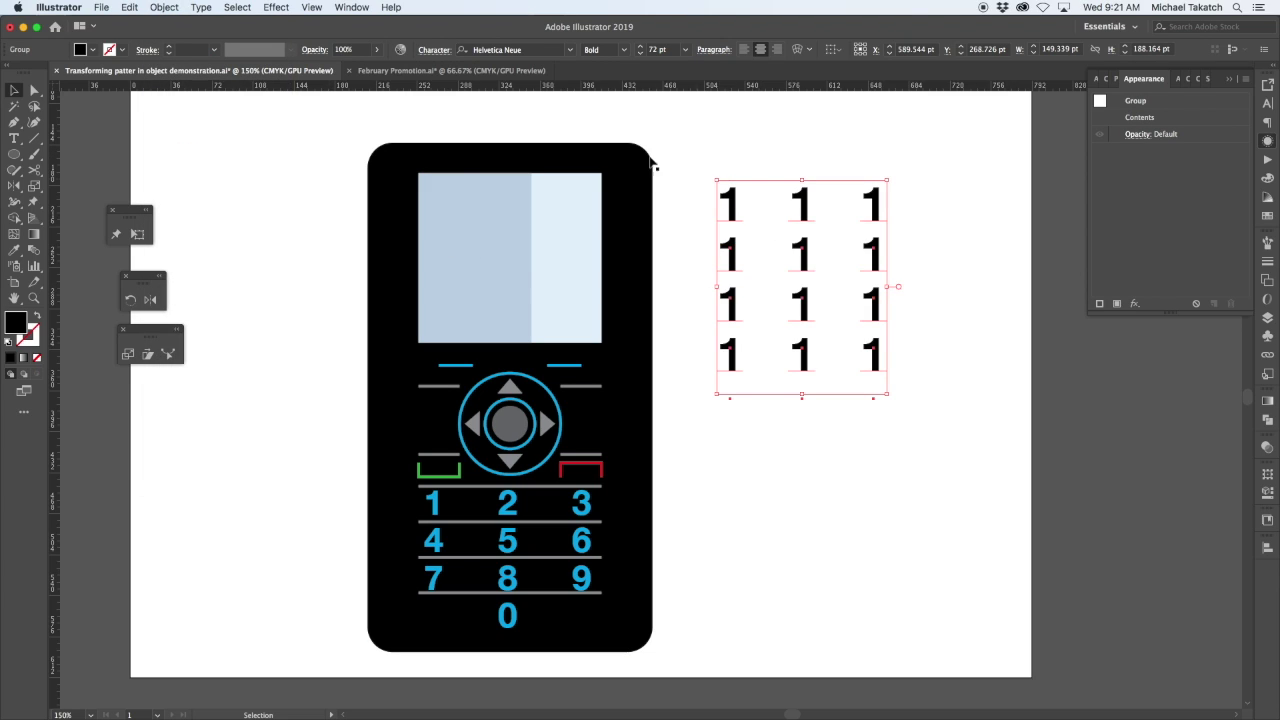
# Ungroup the grid into twelve separate 1s and select the top-left one.
pyautogui.click(172, 8)
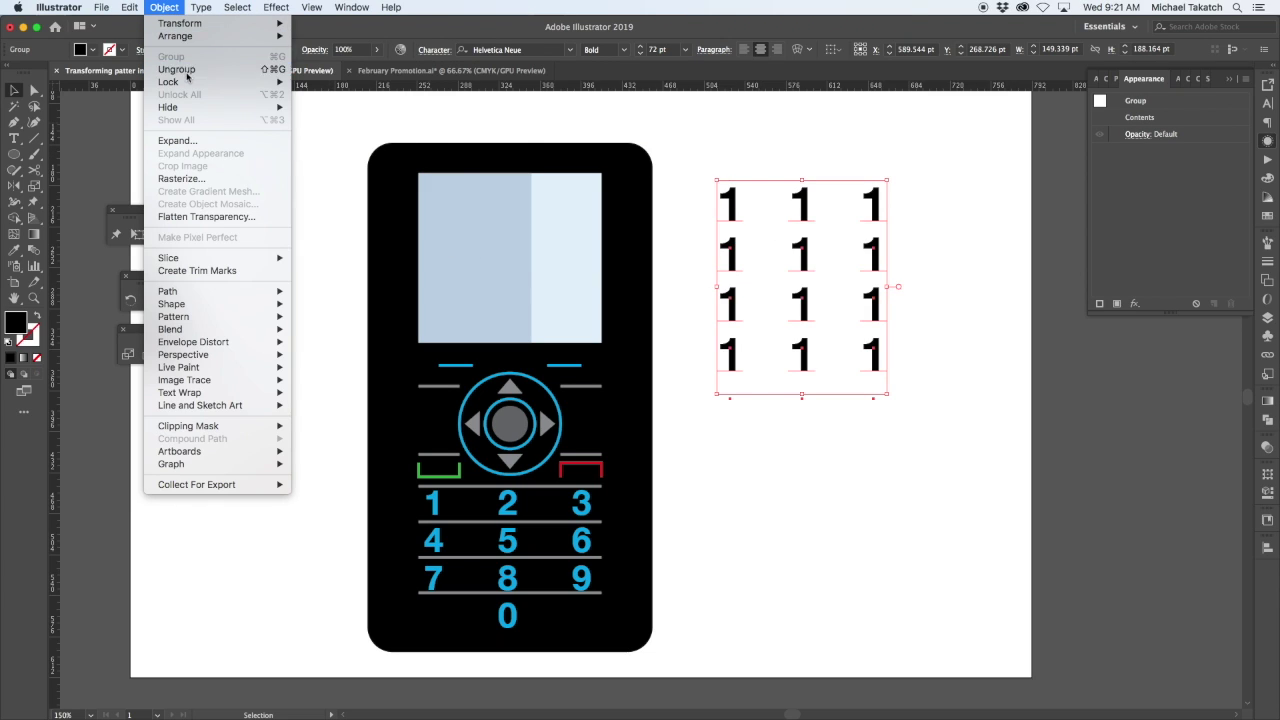
pyautogui.click(185, 62)
pyautogui.click(172, 10)
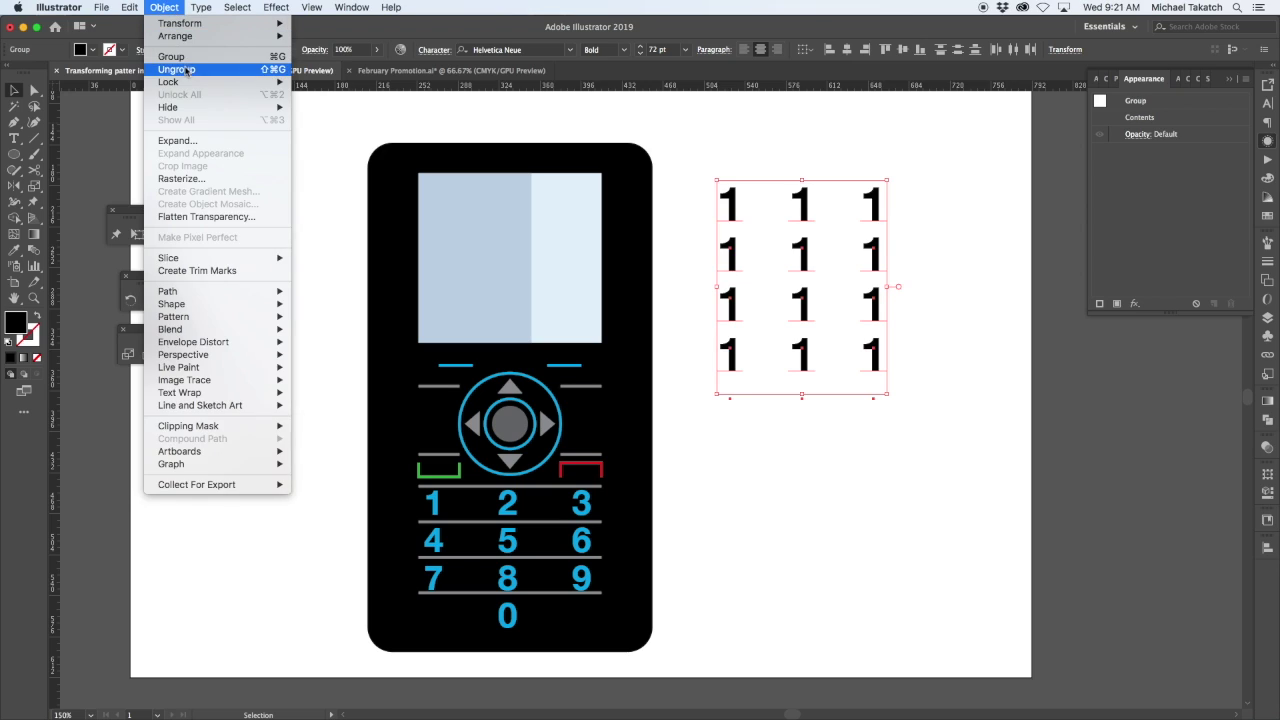
pyautogui.click(171, 12)
pyautogui.click(172, 15)
pyautogui.click(176, 68)
pyautogui.click(171, 12)
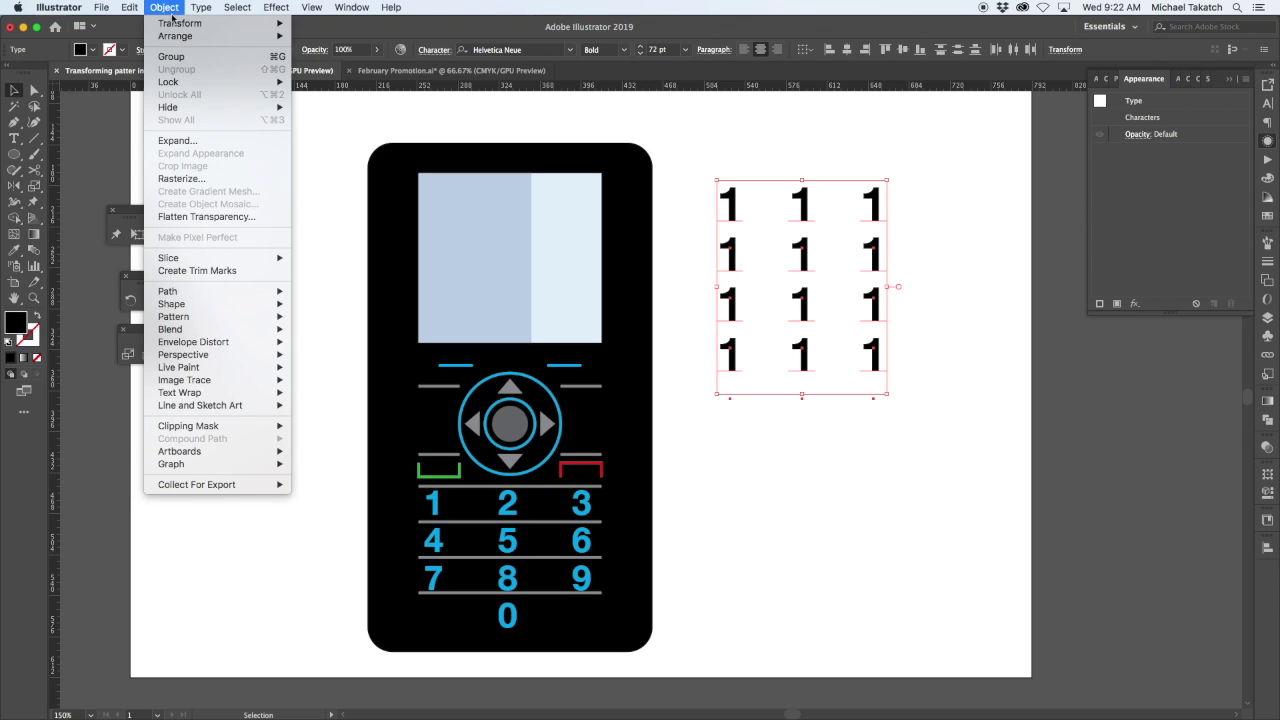
pyautogui.click(692, 153)
pyautogui.click(744, 165)
pyautogui.click(733, 204)
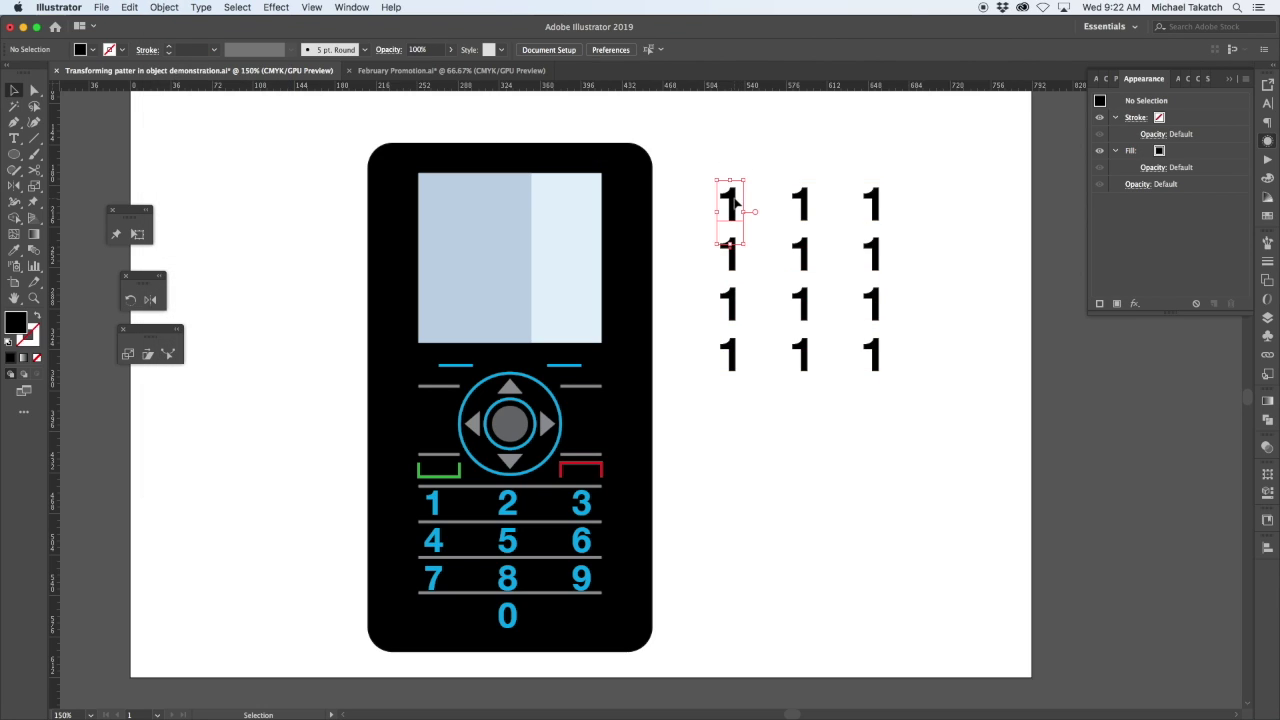
# Retype the 1s in the top two rows as 2, 3, 4, 5 and 6.
pyautogui.press('t')
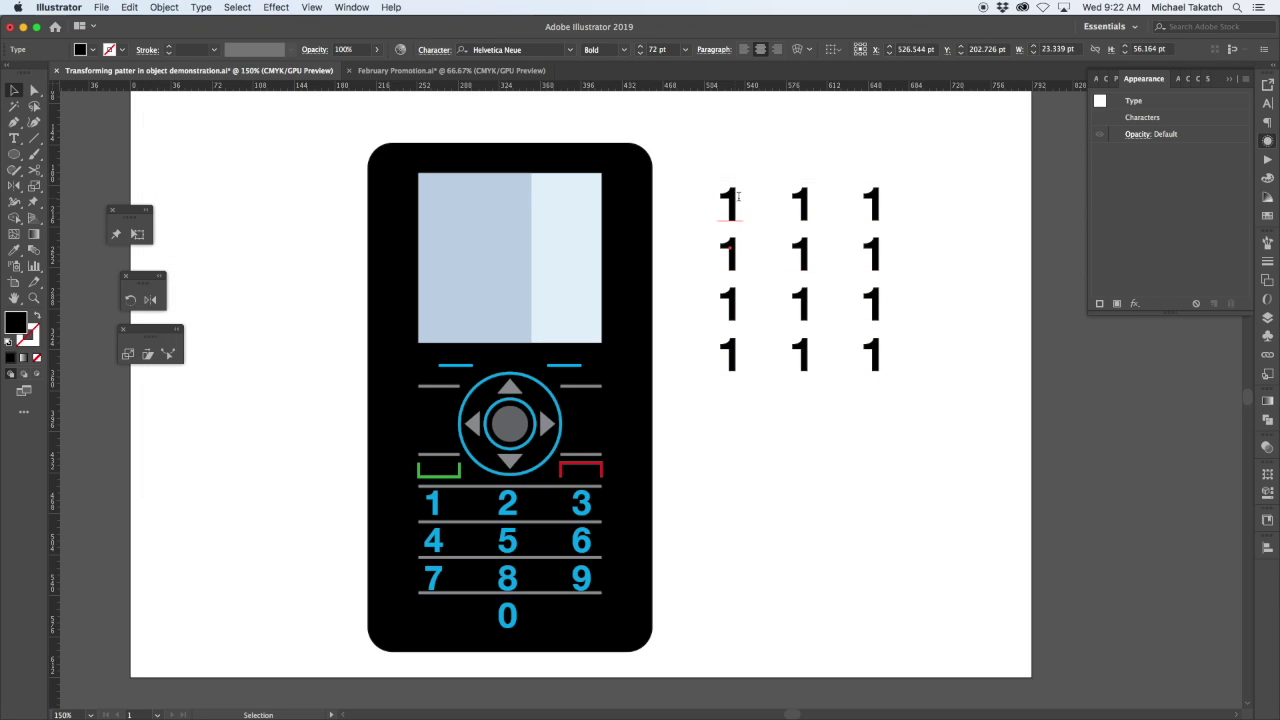
pyautogui.doubleClick(803, 194)
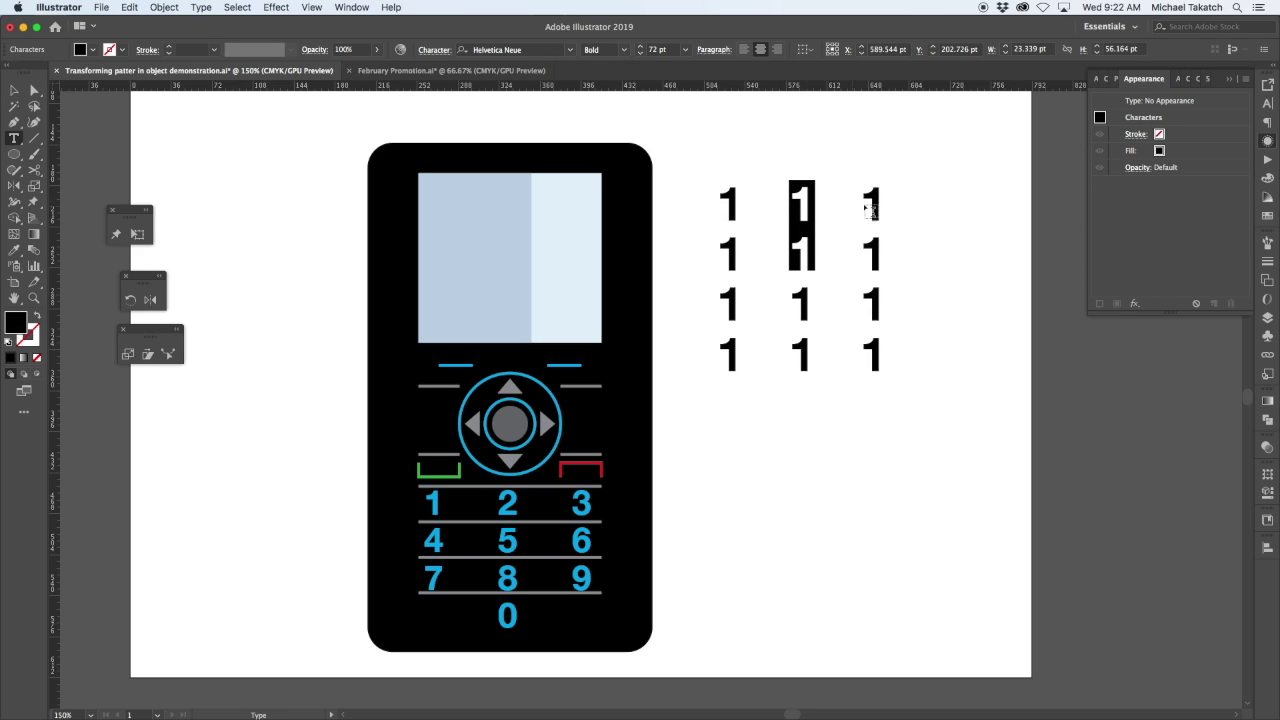
pyautogui.write('2')
pyautogui.doubleClick(871, 195)
pyautogui.write('3')
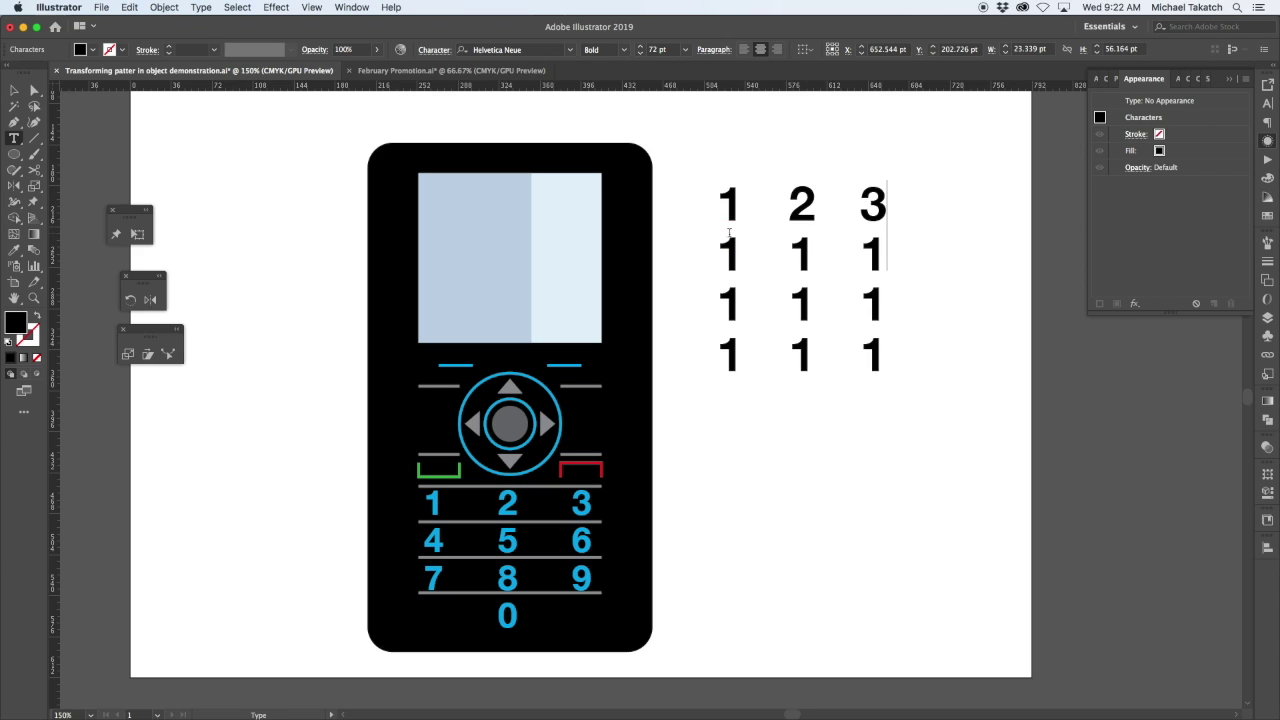
pyautogui.doubleClick(741, 242)
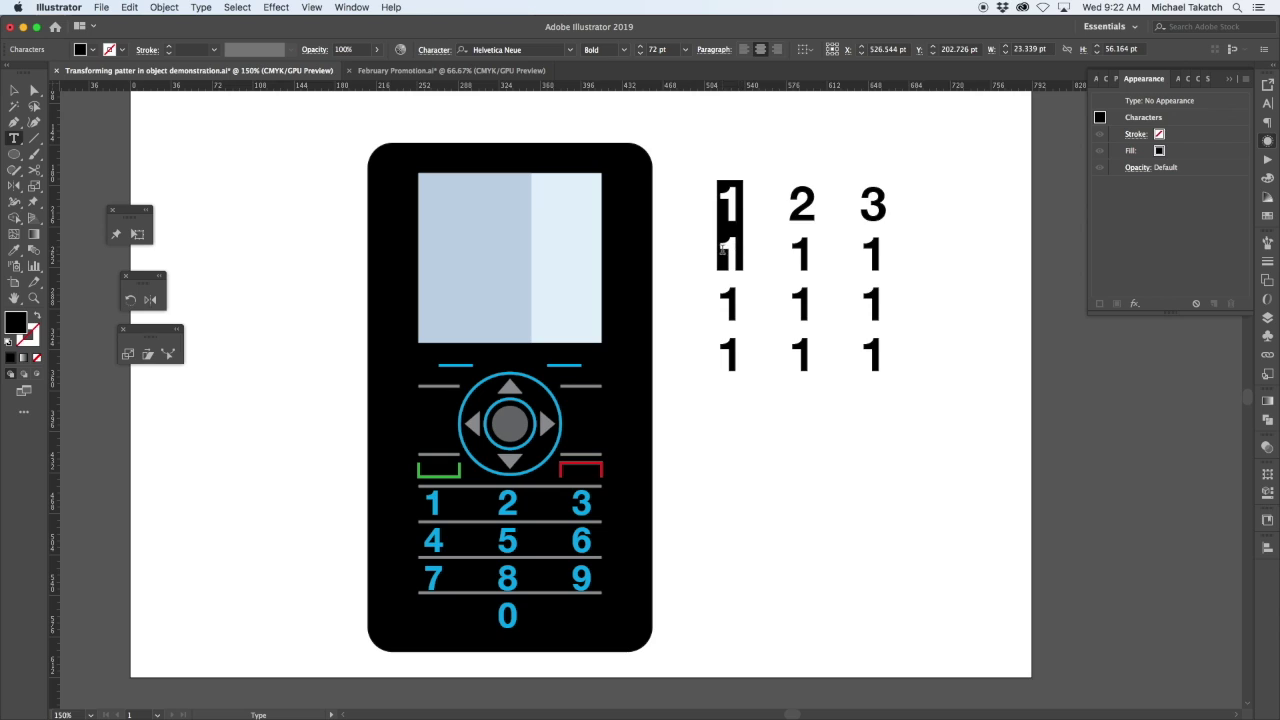
pyautogui.doubleClick(724, 250)
pyautogui.write('4')
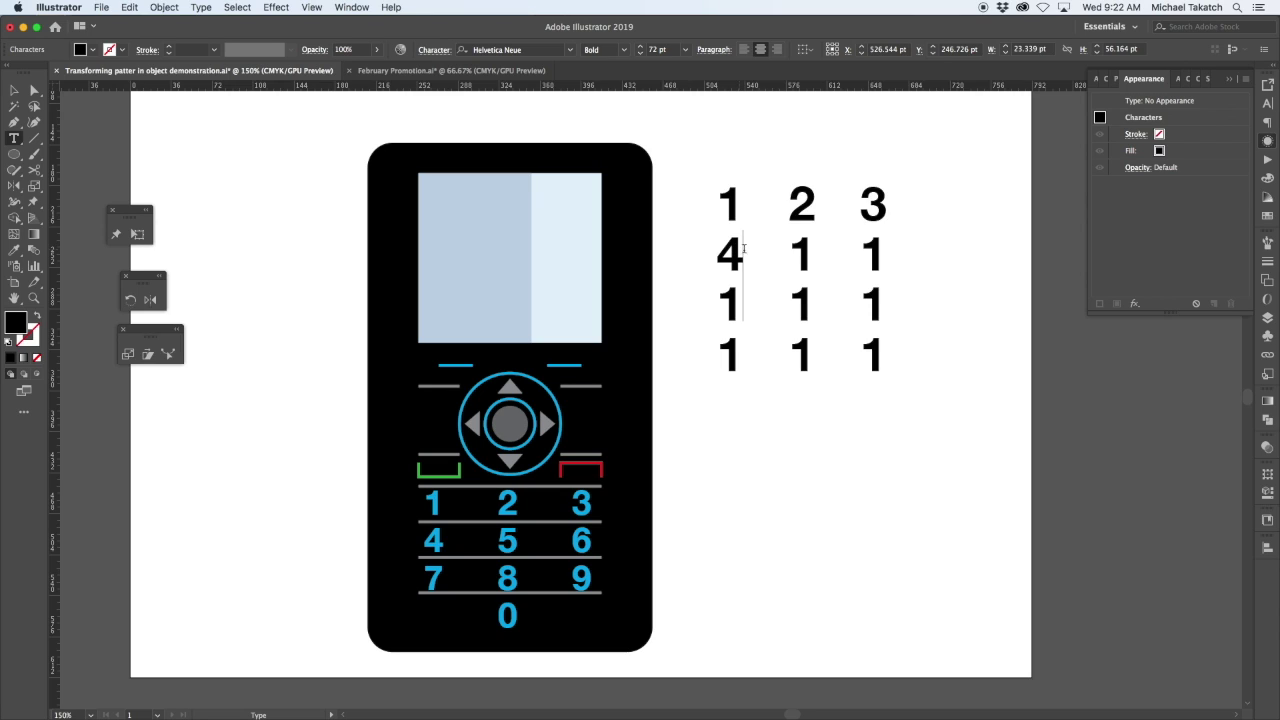
pyautogui.doubleClick(806, 252)
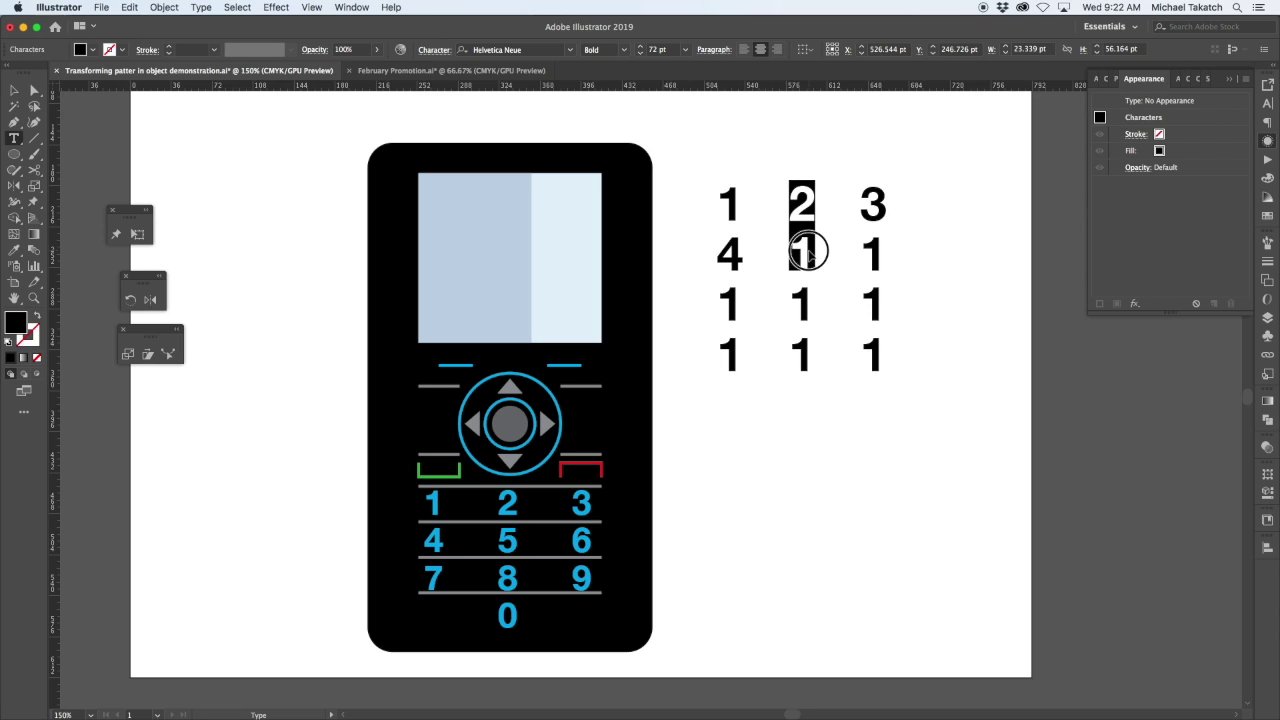
pyautogui.write('4')
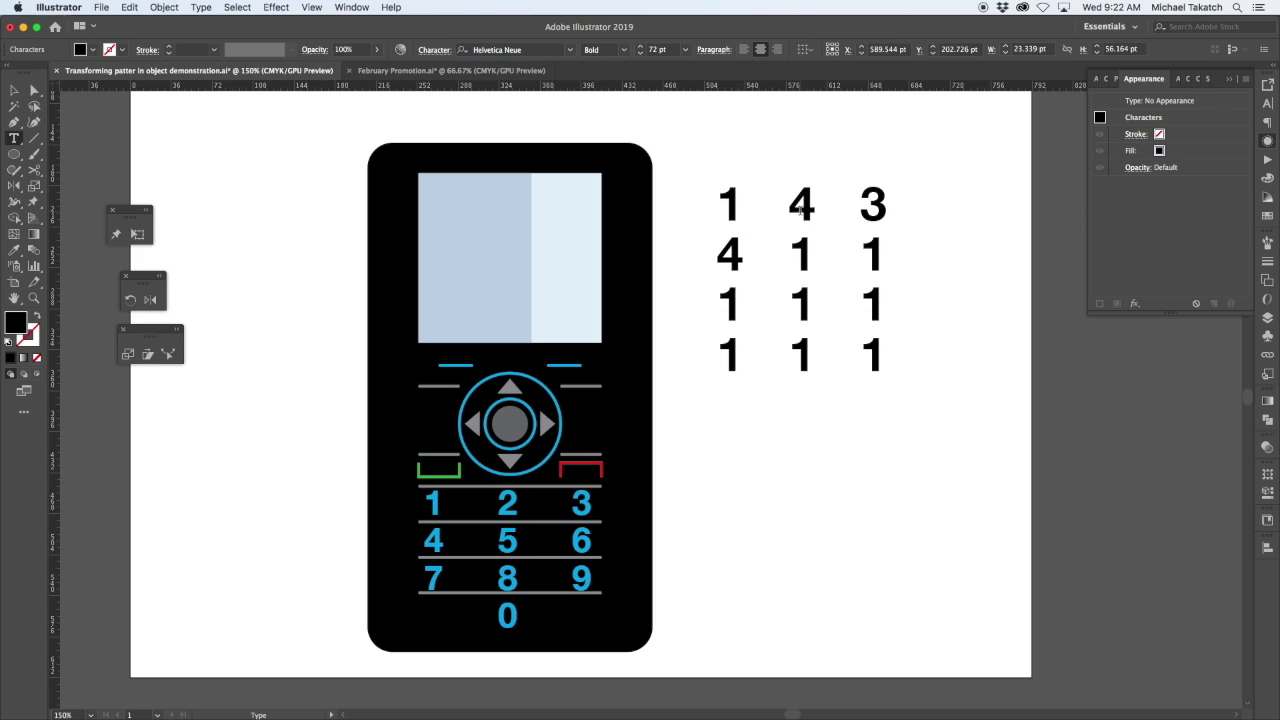
pyautogui.press('super+z')
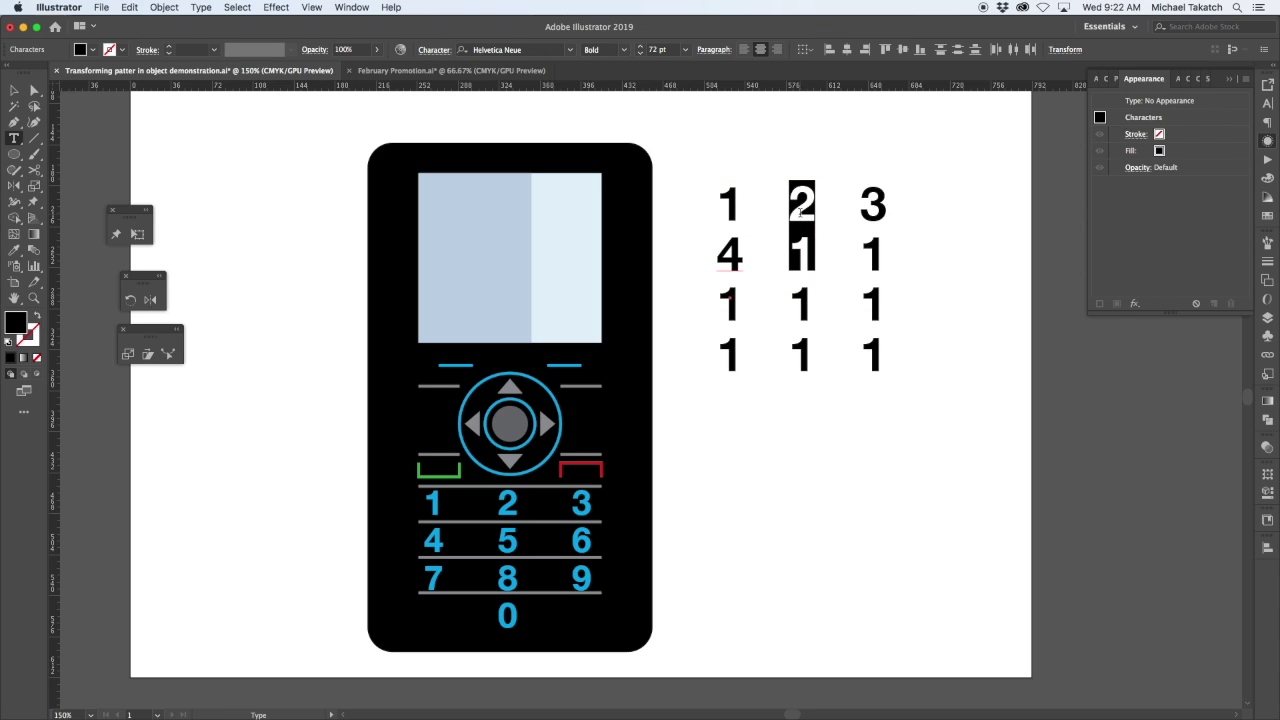
pyautogui.doubleClick(866, 256)
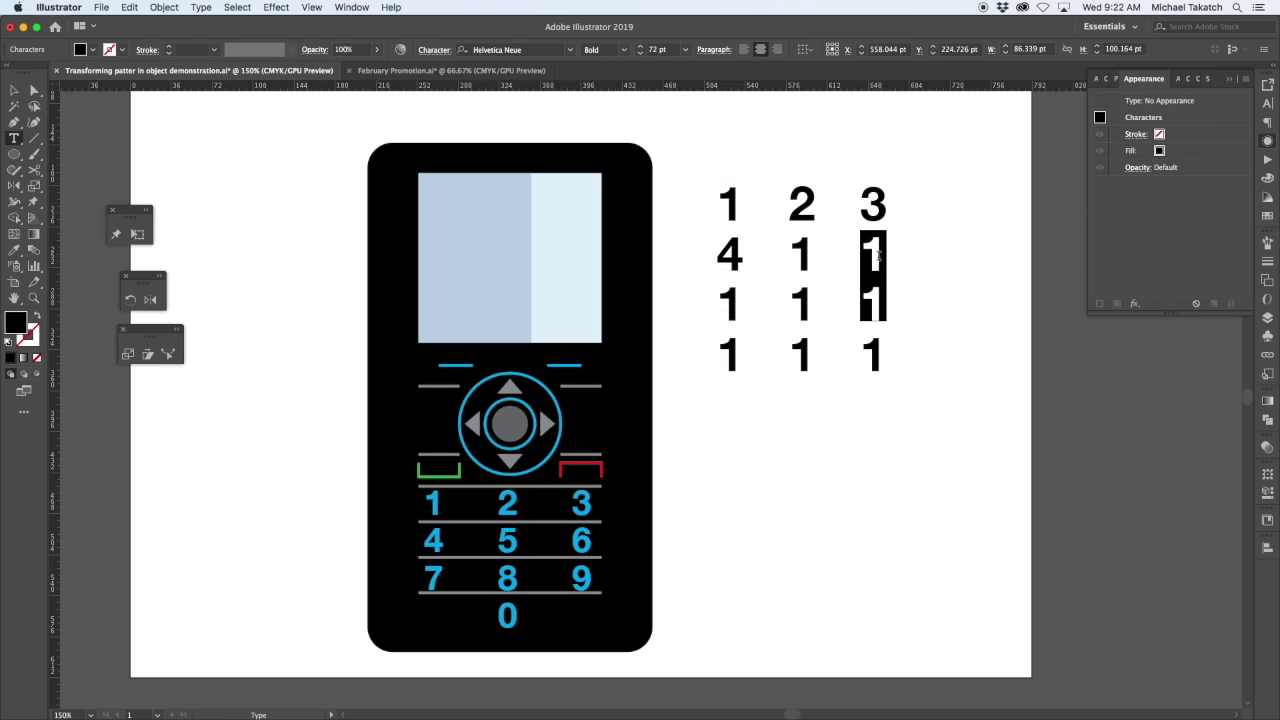
pyautogui.write('6')
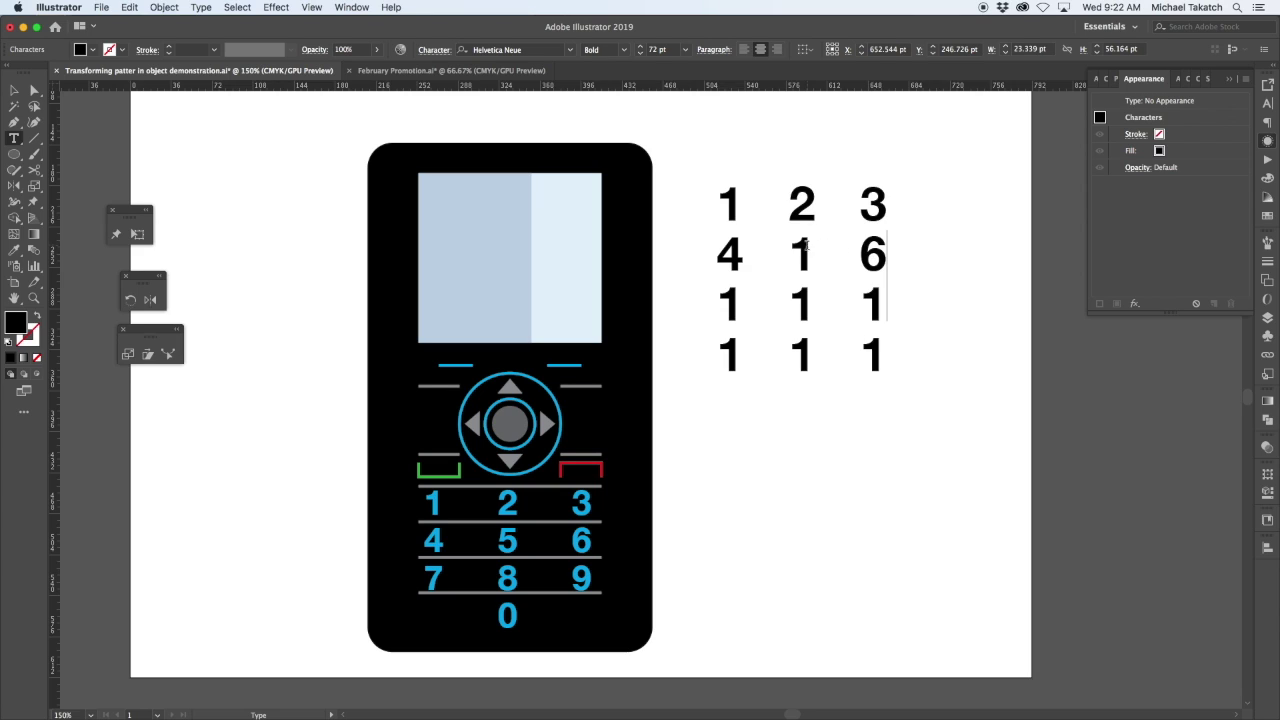
pyautogui.doubleClick(800, 254)
pyautogui.write('5')
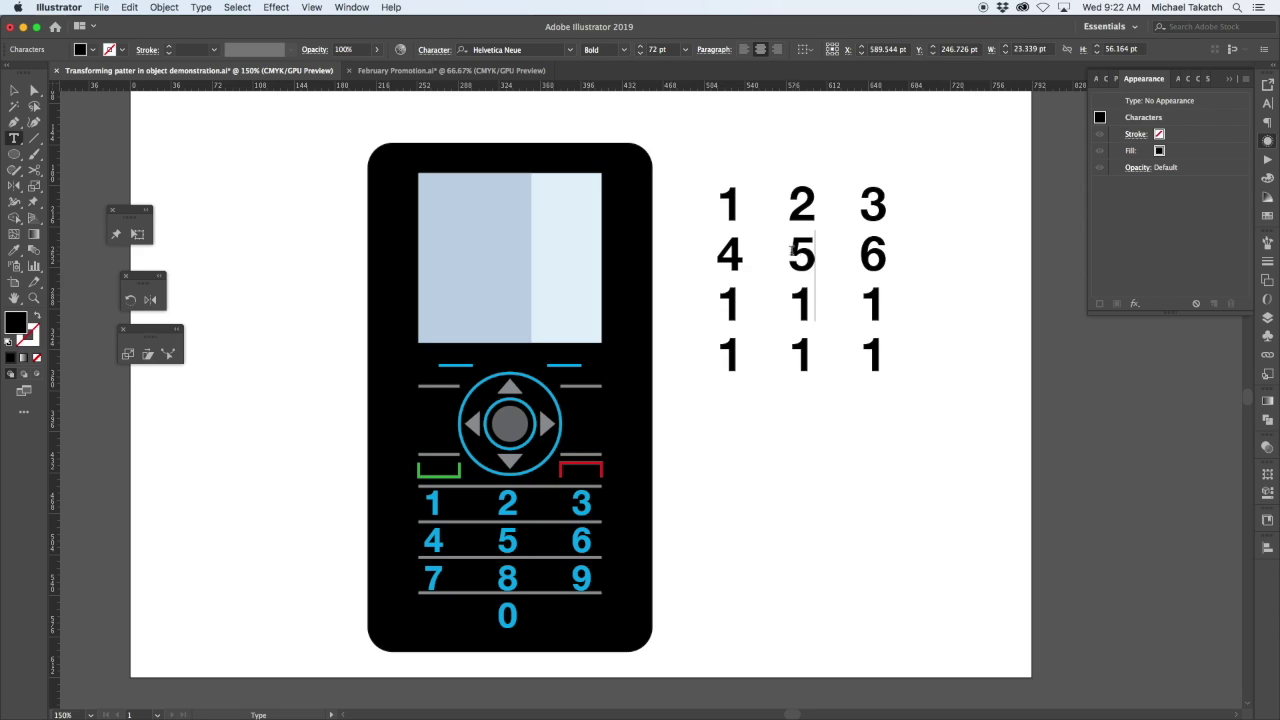
# Retype the third row as 7, 8, 9 and the bottom middle 1 as 0.
pyautogui.tripleClick(731, 313)
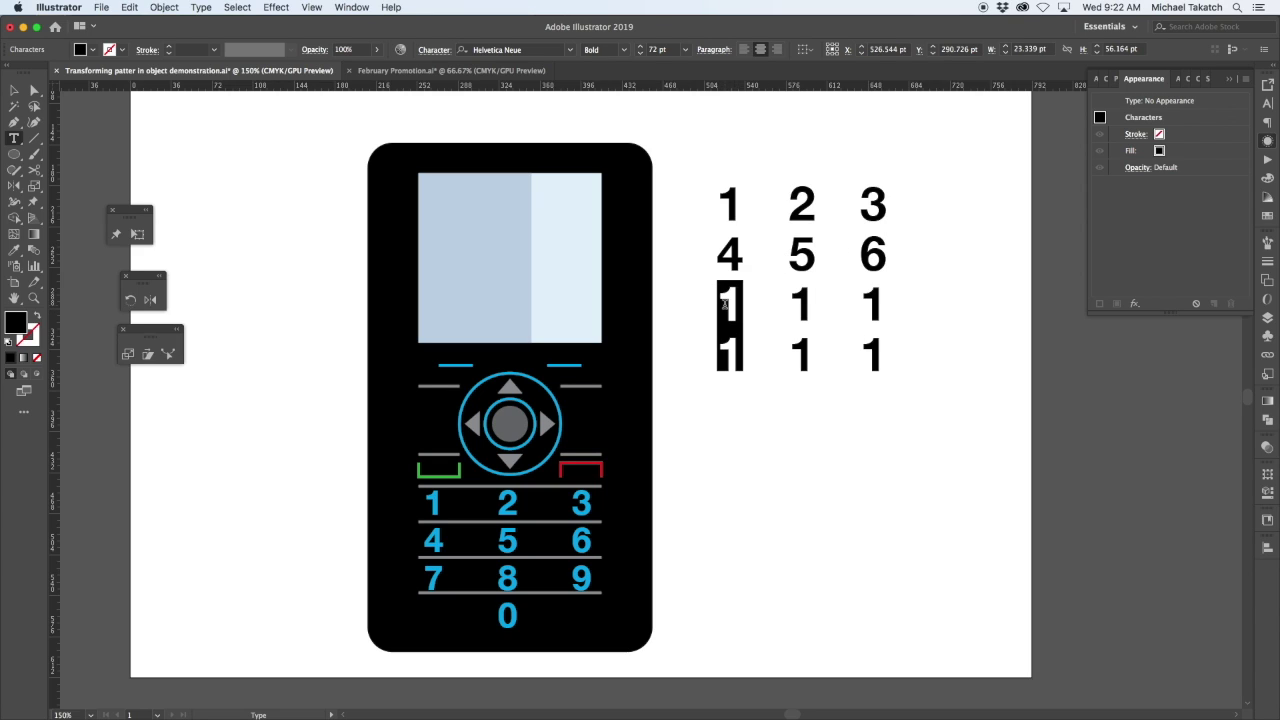
pyautogui.write('7')
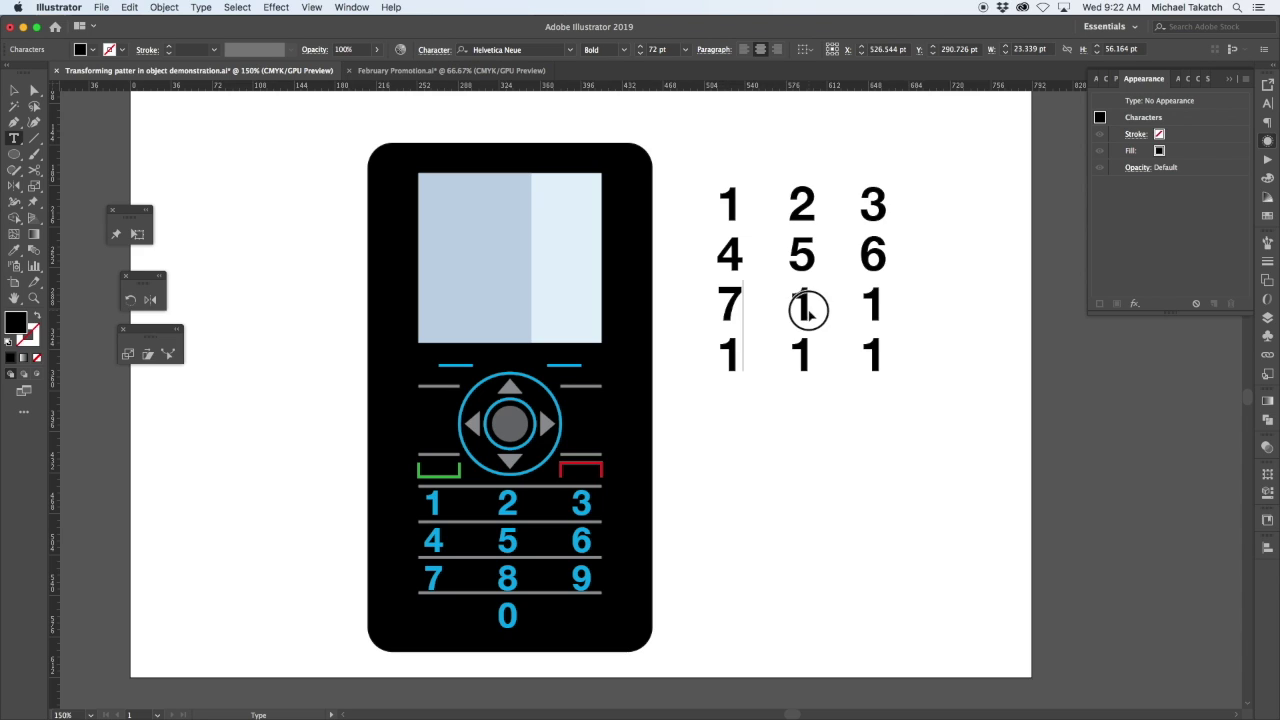
pyautogui.doubleClick(806, 310)
pyautogui.write('8')
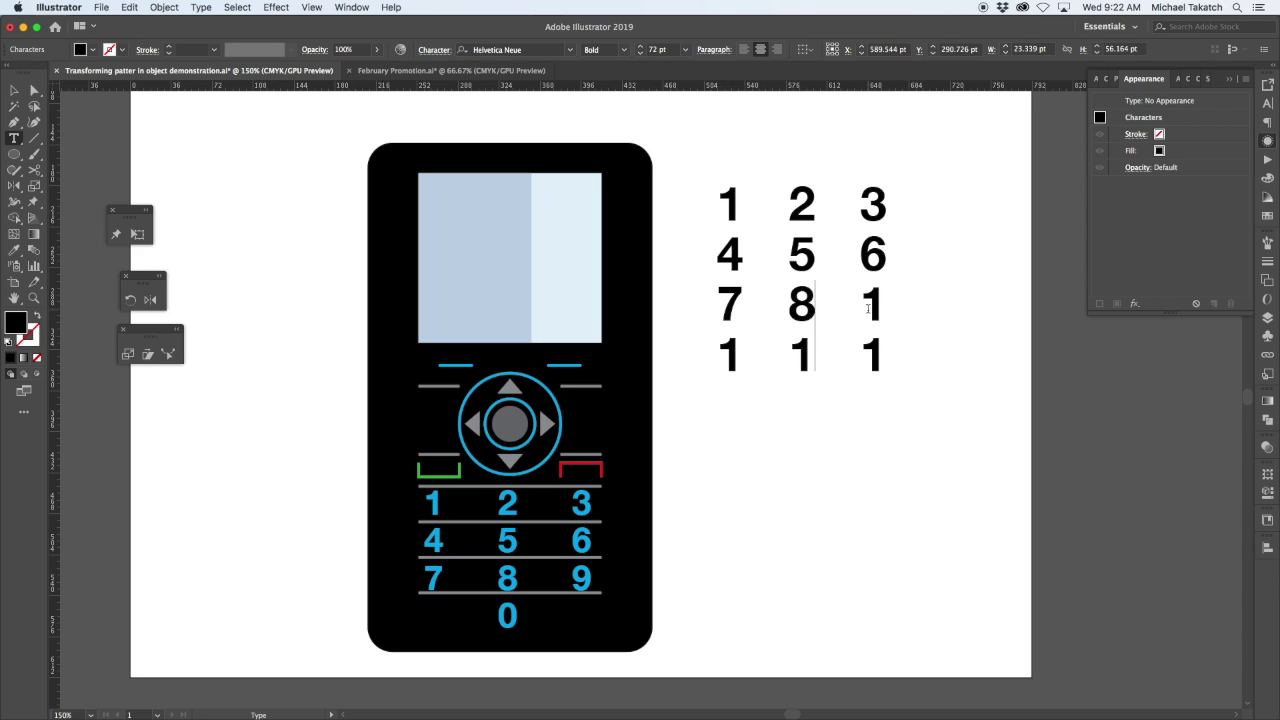
pyautogui.doubleClick(868, 308)
pyautogui.write('9')
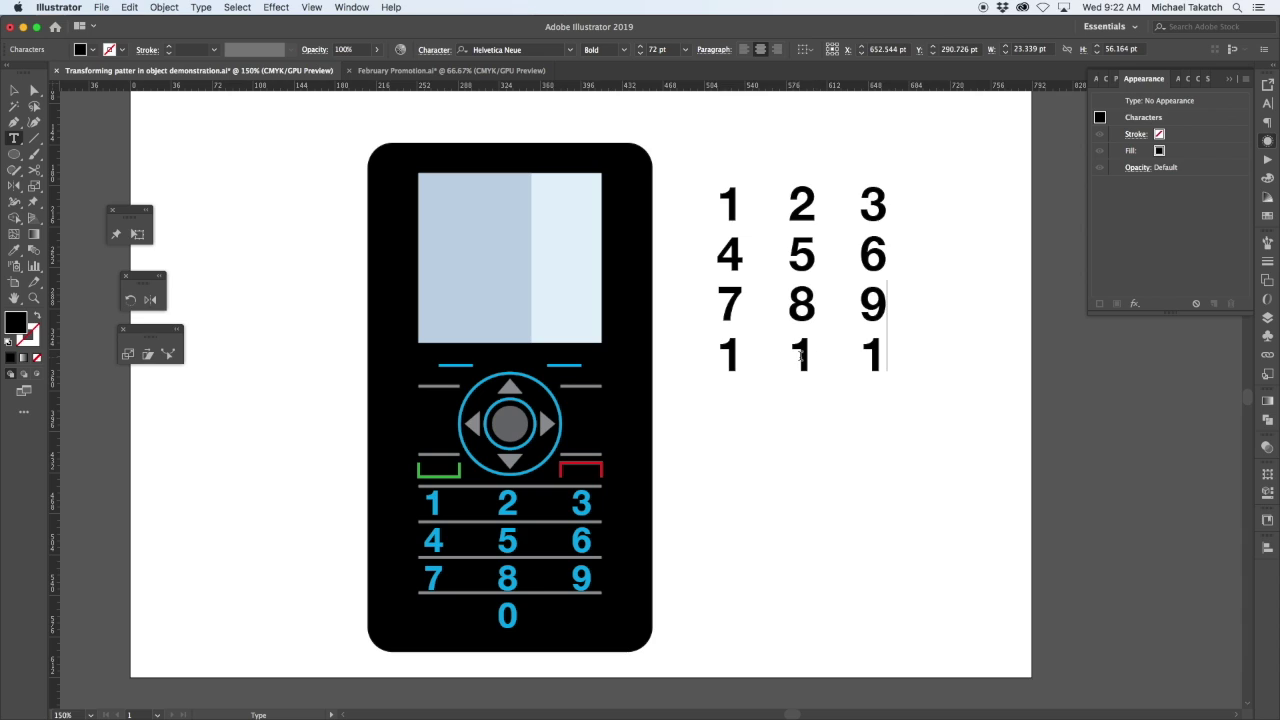
pyautogui.doubleClick(801, 355)
pyautogui.write('0')
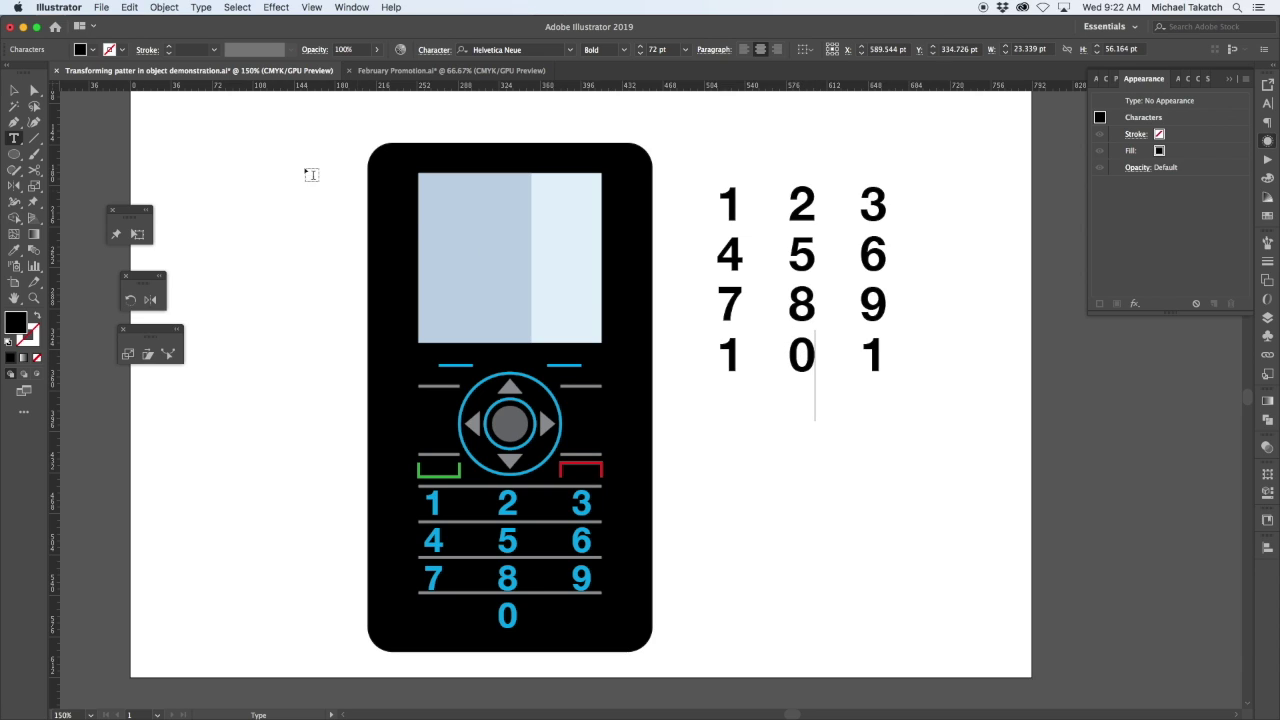
# Delete the two leftover 1s from the bottom row.
pyautogui.press('Escape')
pyautogui.click(12, 91)
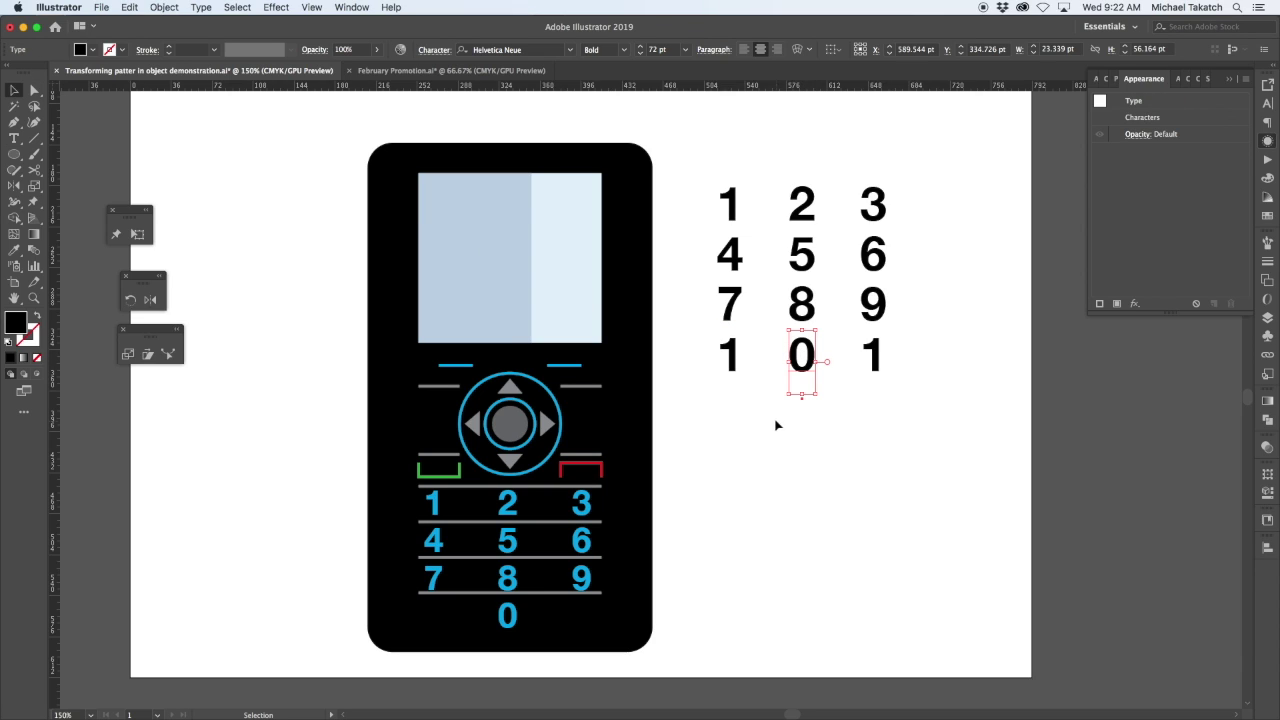
pyautogui.click(776, 425)
pyautogui.click(737, 368)
pyautogui.moveTo(738, 368); pyautogui.dragTo(885, 358)
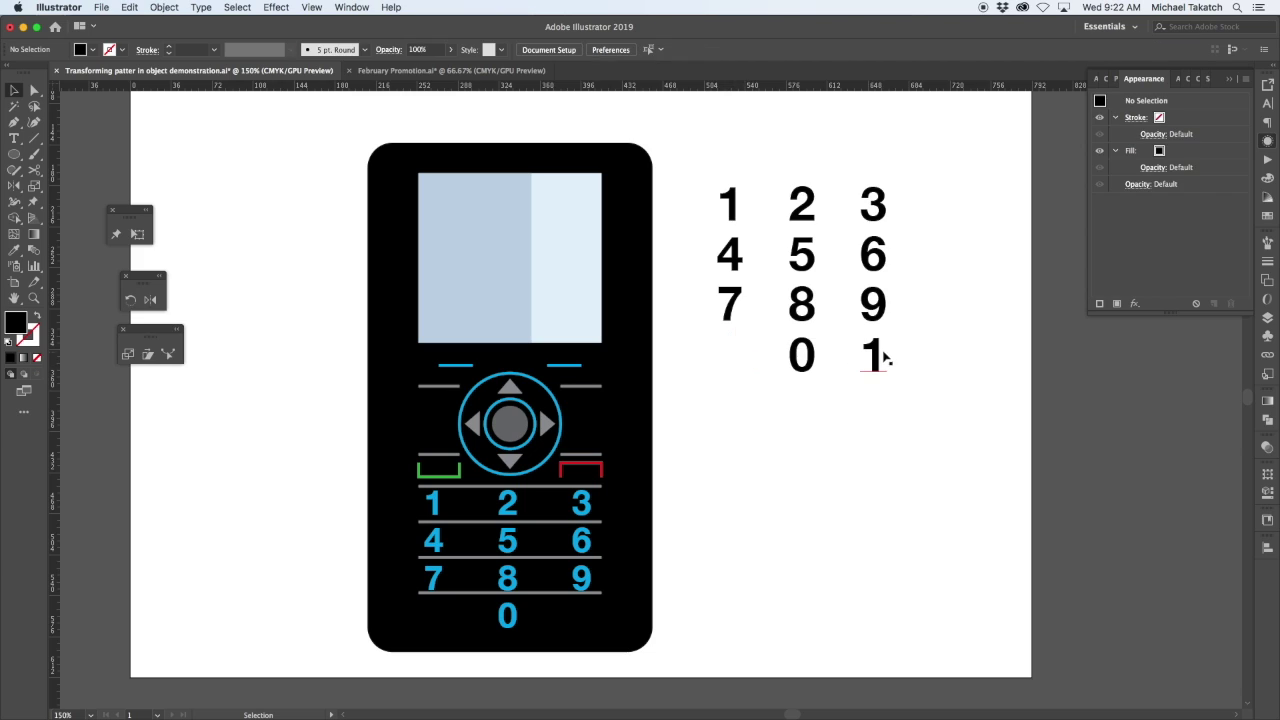
pyautogui.press('Delete')
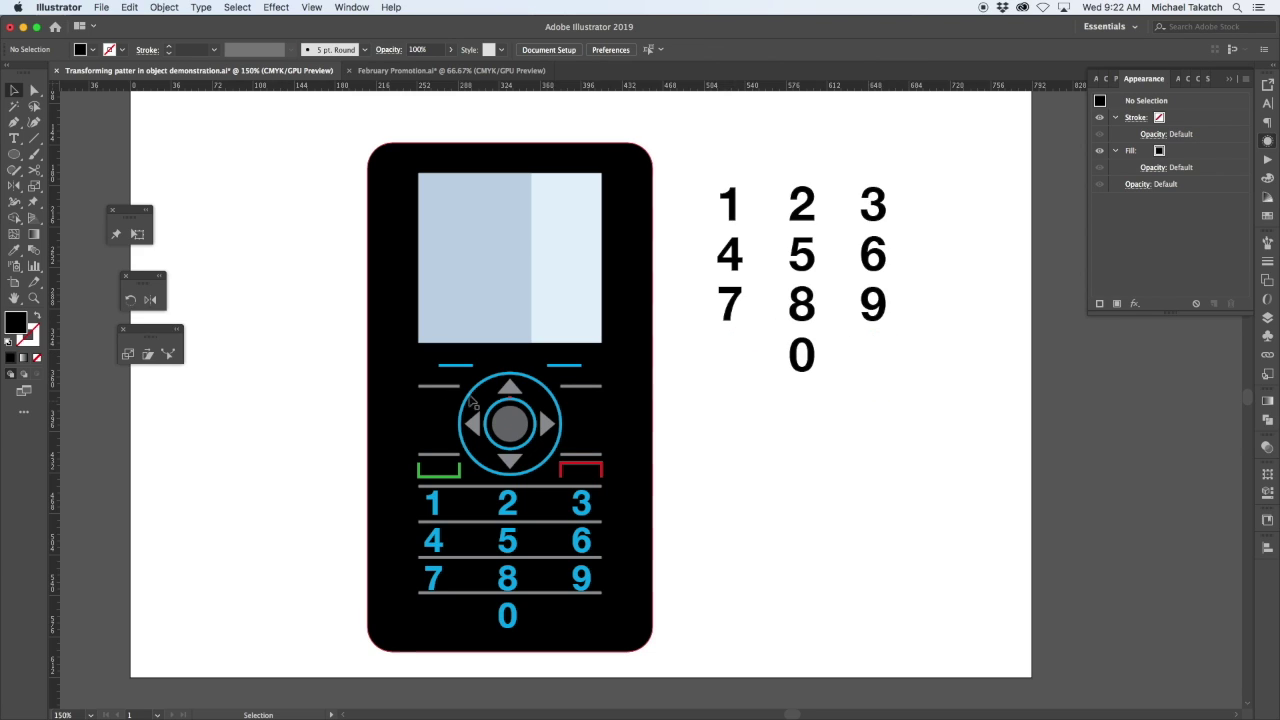
pyautogui.click(14, 154)
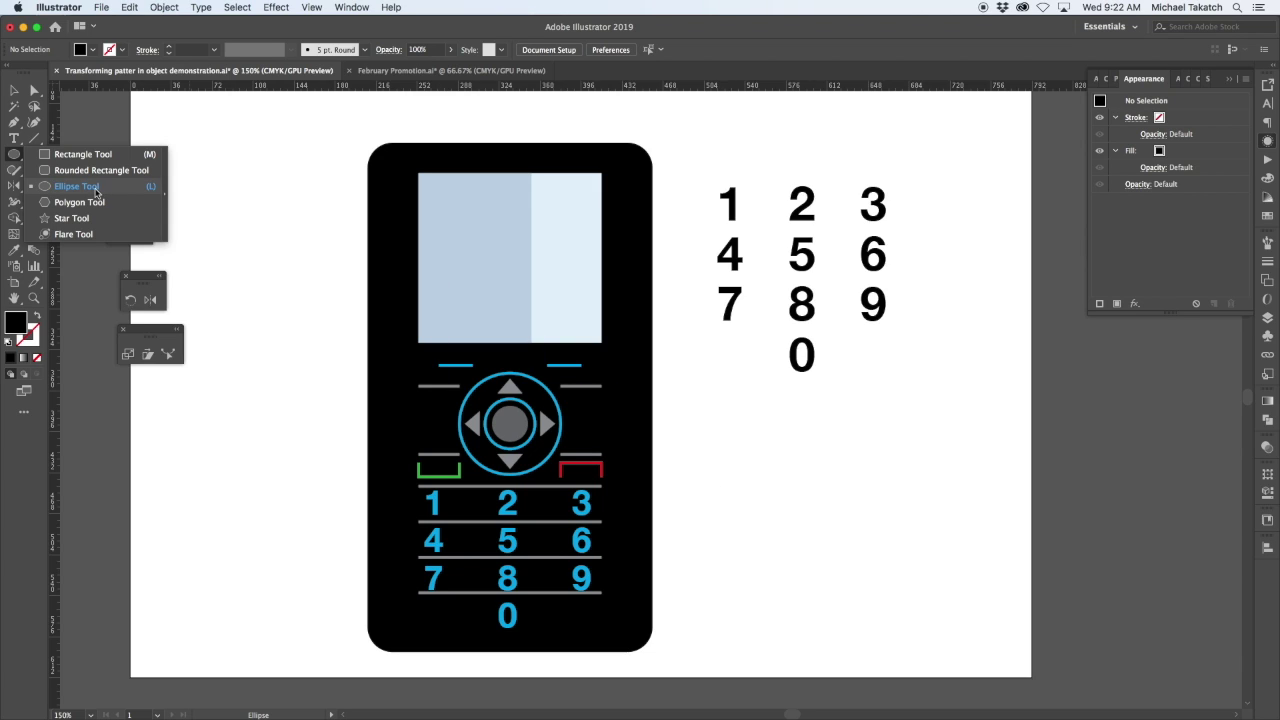
# Draw an unfilled, black-outlined circle below the digits with a small triangle on its top.
pyautogui.moveTo(791, 491); pyautogui.dragTo(871, 565)
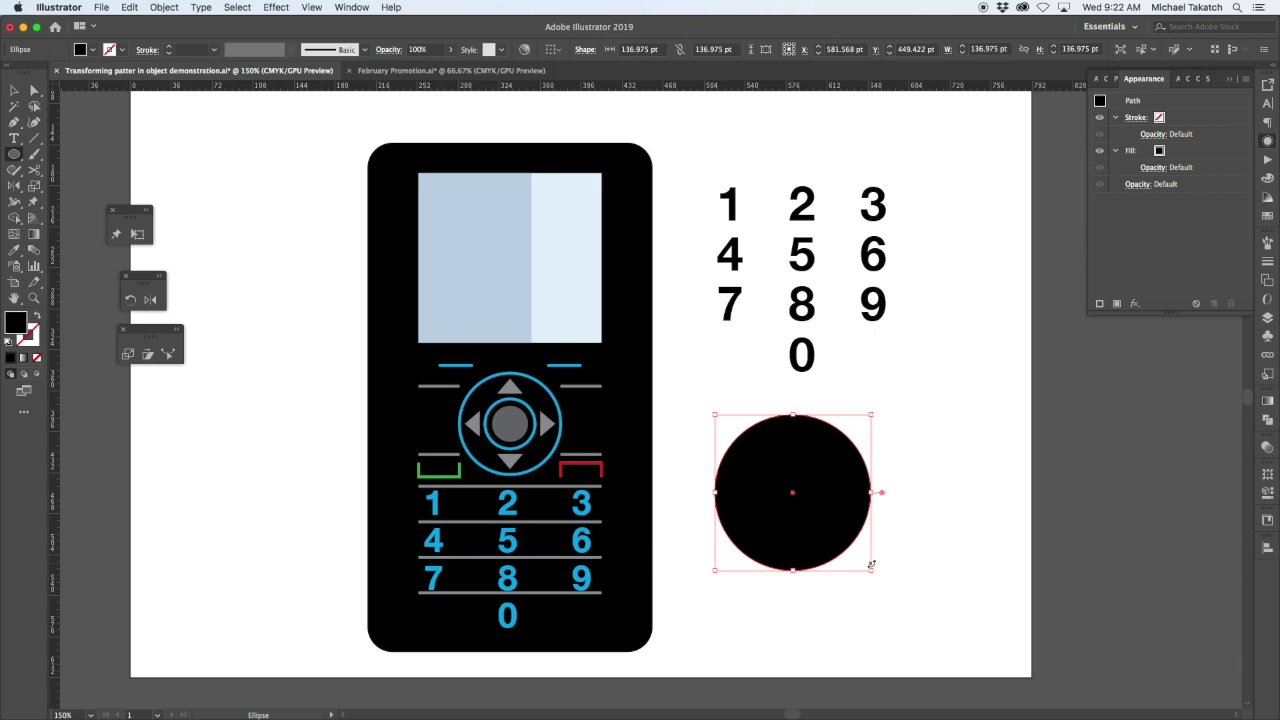
pyautogui.hotkey('shift', 'x')
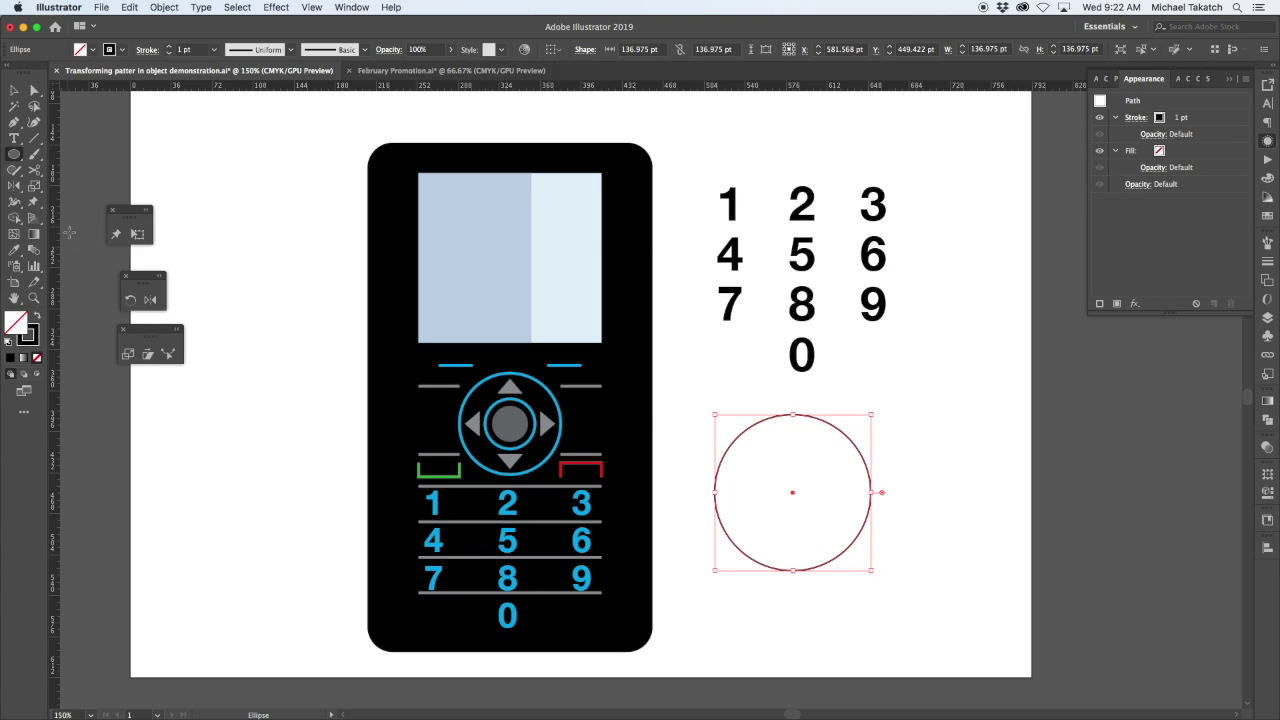
pyautogui.moveTo(14, 154); pyautogui.dragTo(60, 202)
pyautogui.moveTo(793, 397); pyautogui.dragTo(816, 408)
# Flatten the triangle to about 38 × 19 pt by nudging its top anchor down, then reselect it.
pyautogui.press('a')
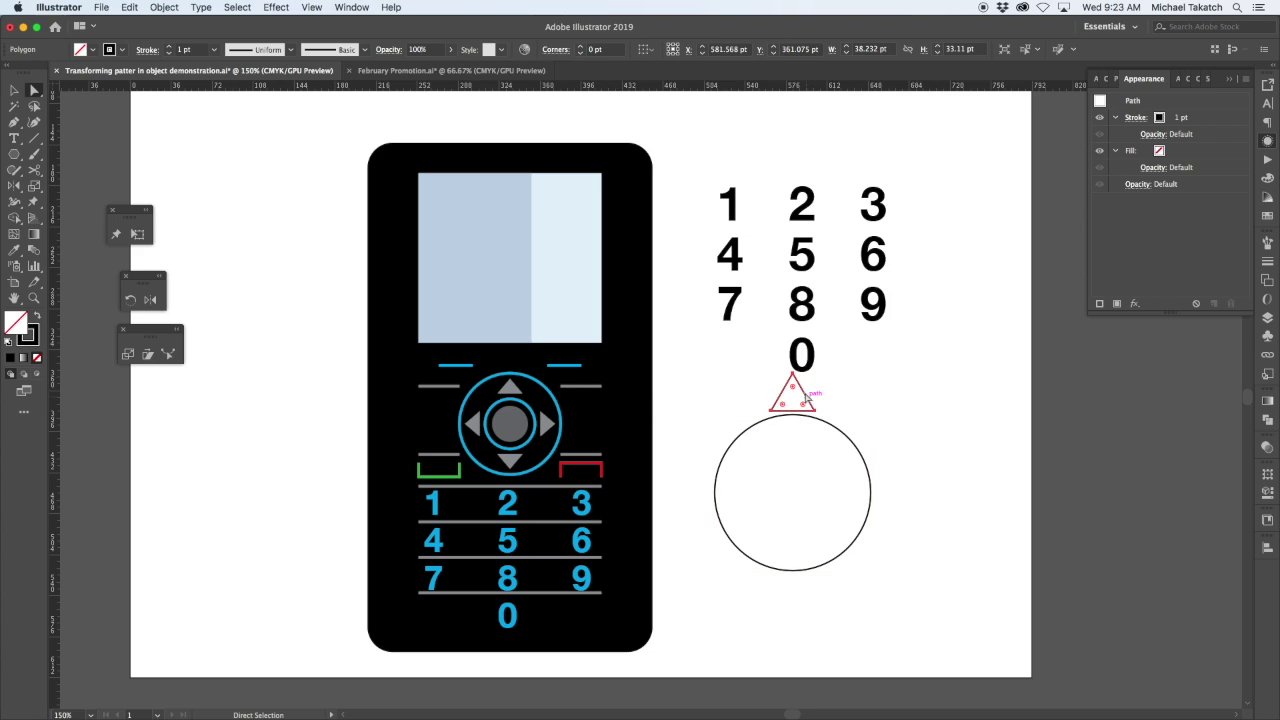
pyautogui.click(793, 379)
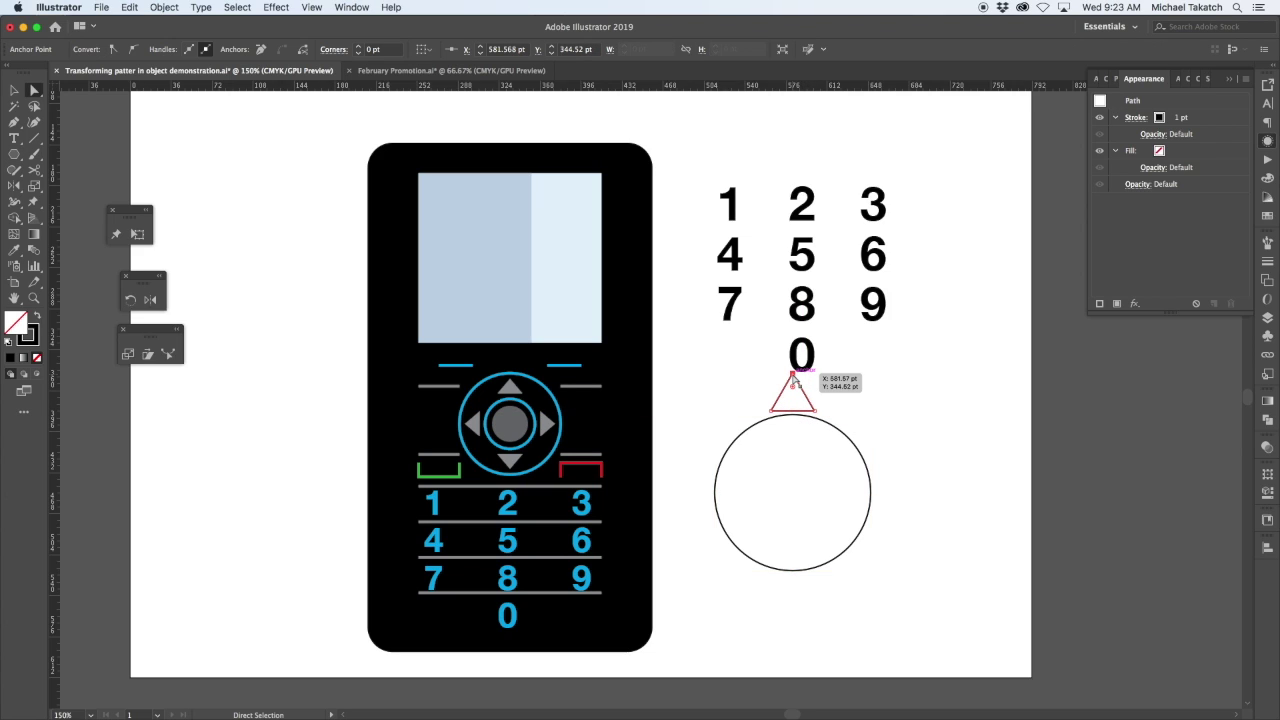
pyautogui.press('Down')
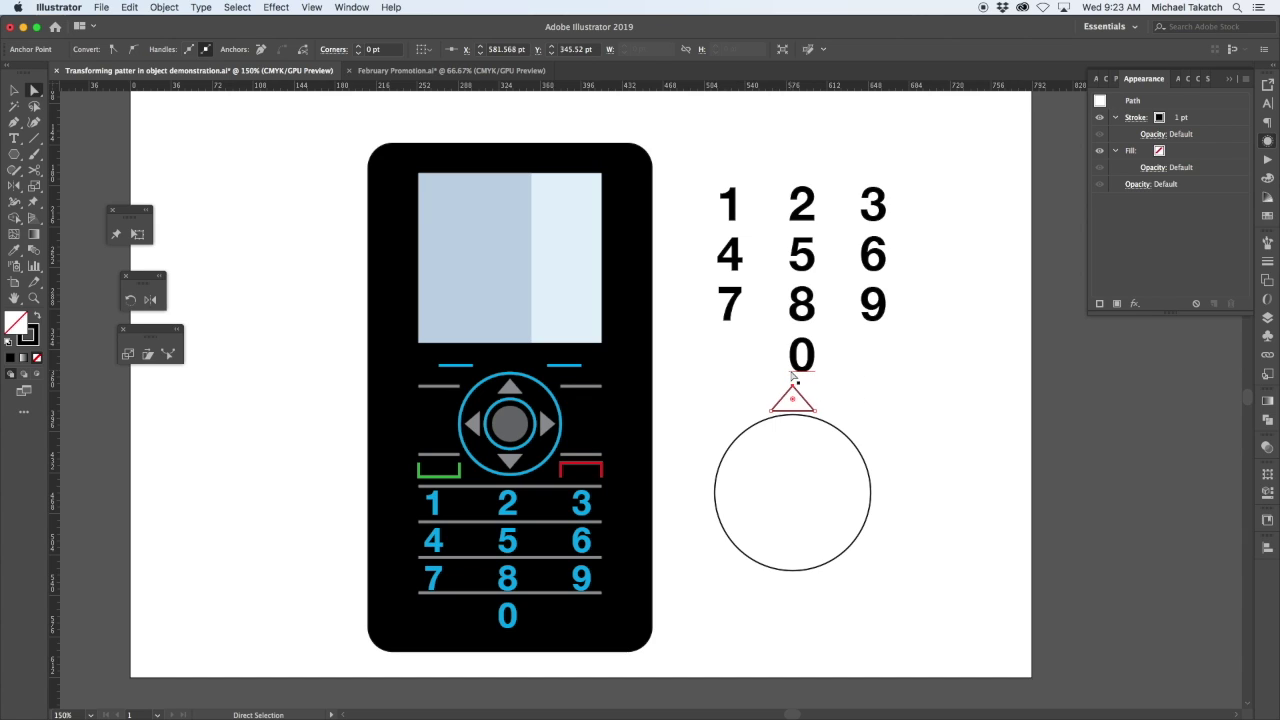
pyautogui.click(13, 91)
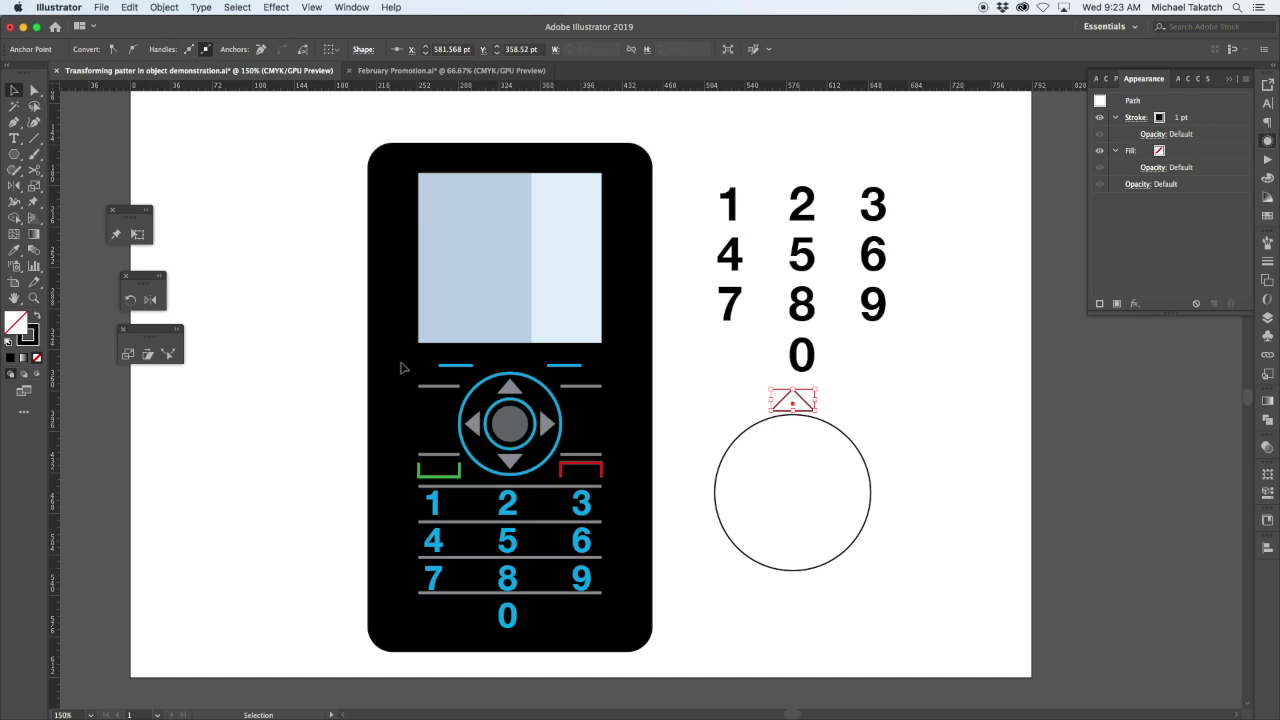
pyautogui.click(906, 419)
pyautogui.click(790, 402)
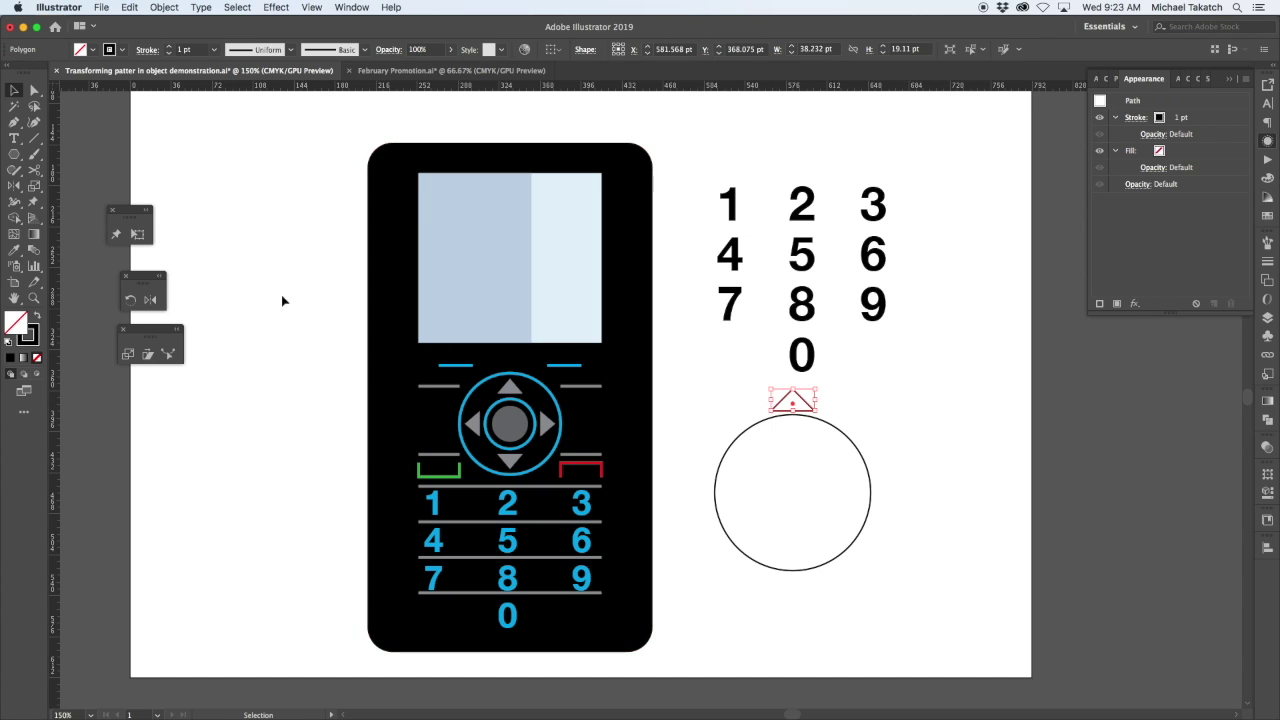
# Copy the triangle at 90° around the circle's centre, repeating to fill the left, bottom and right.
pyautogui.click(14, 186)
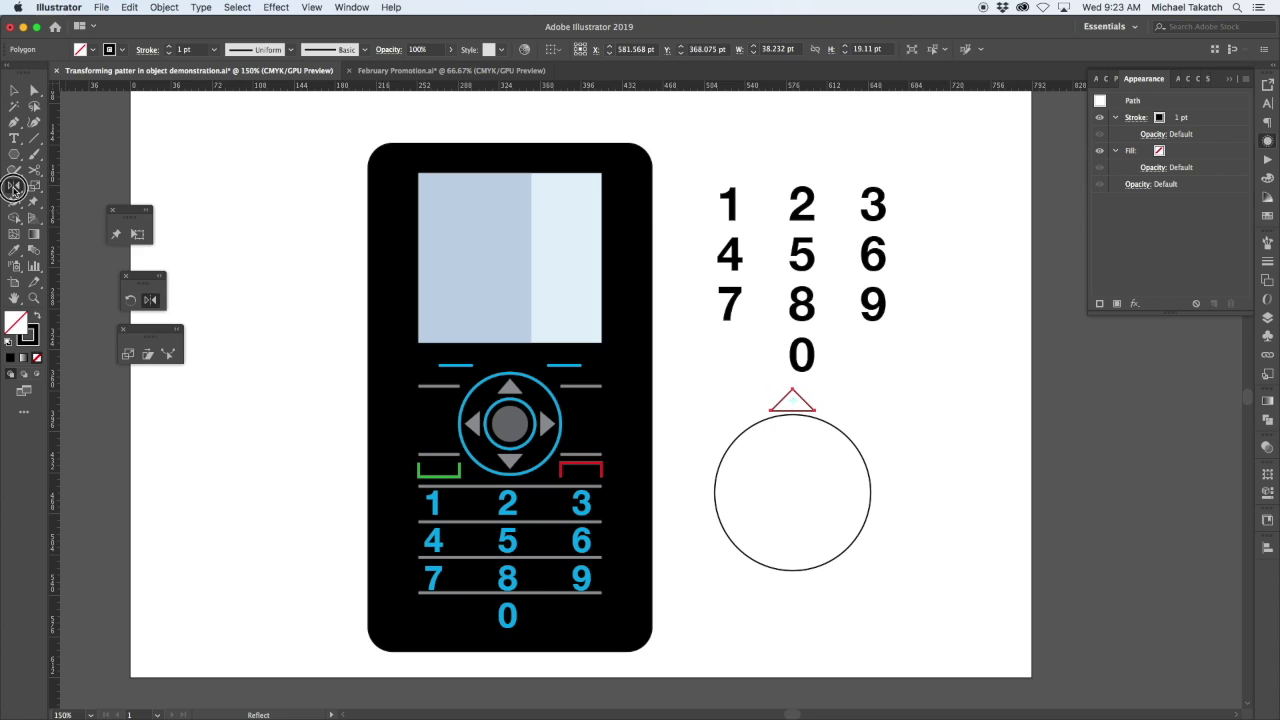
pyautogui.click(76, 186)
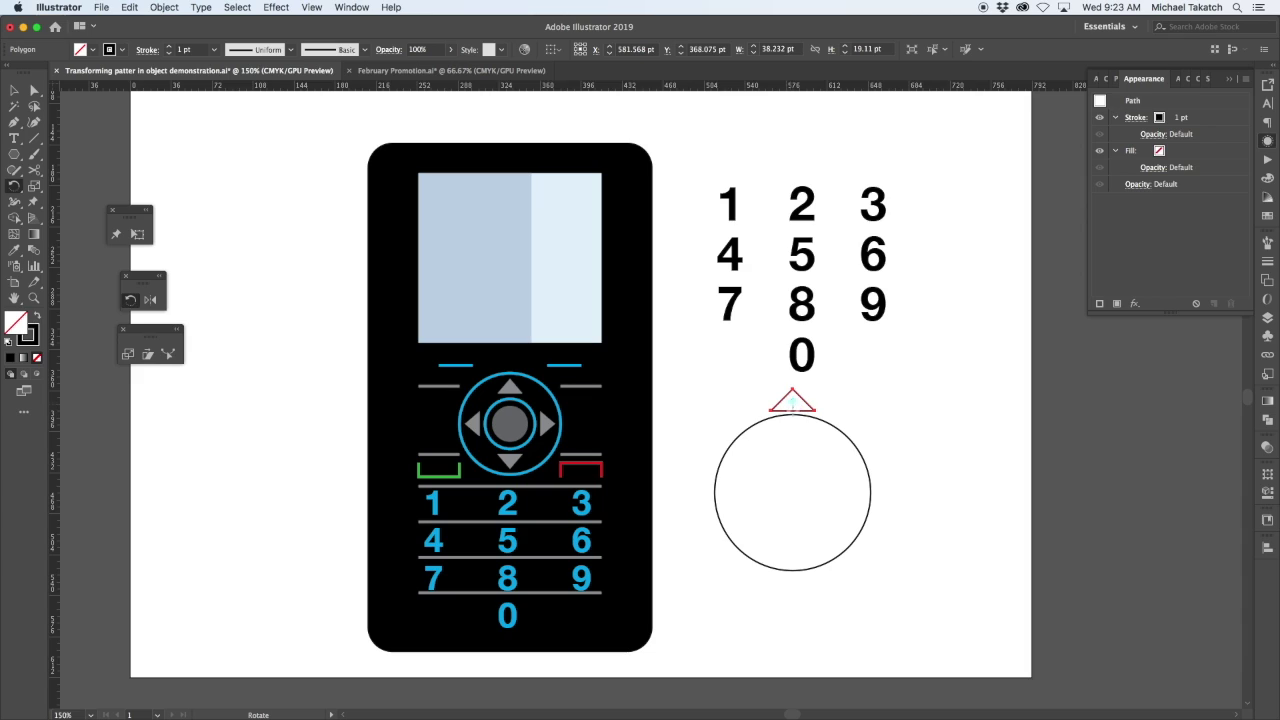
pyautogui.keyDown('alt'); pyautogui.click(791, 491); pyautogui.keyUp('alt')
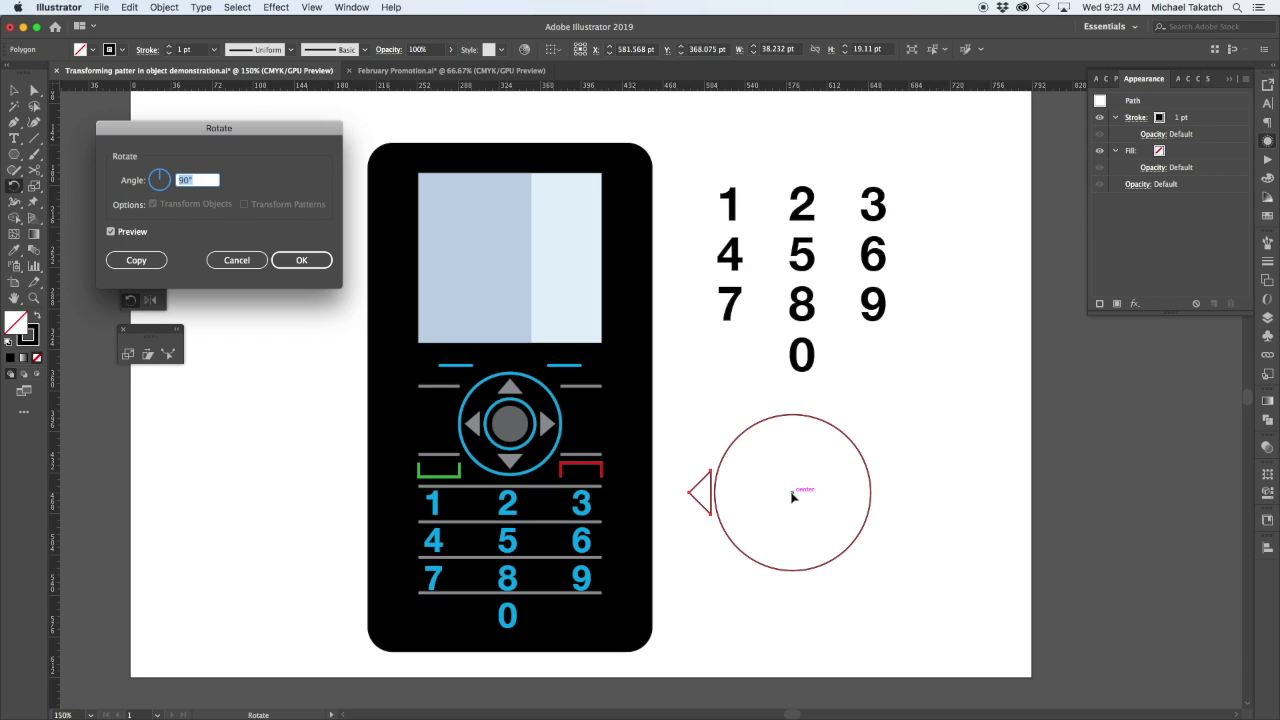
pyautogui.click(155, 260)
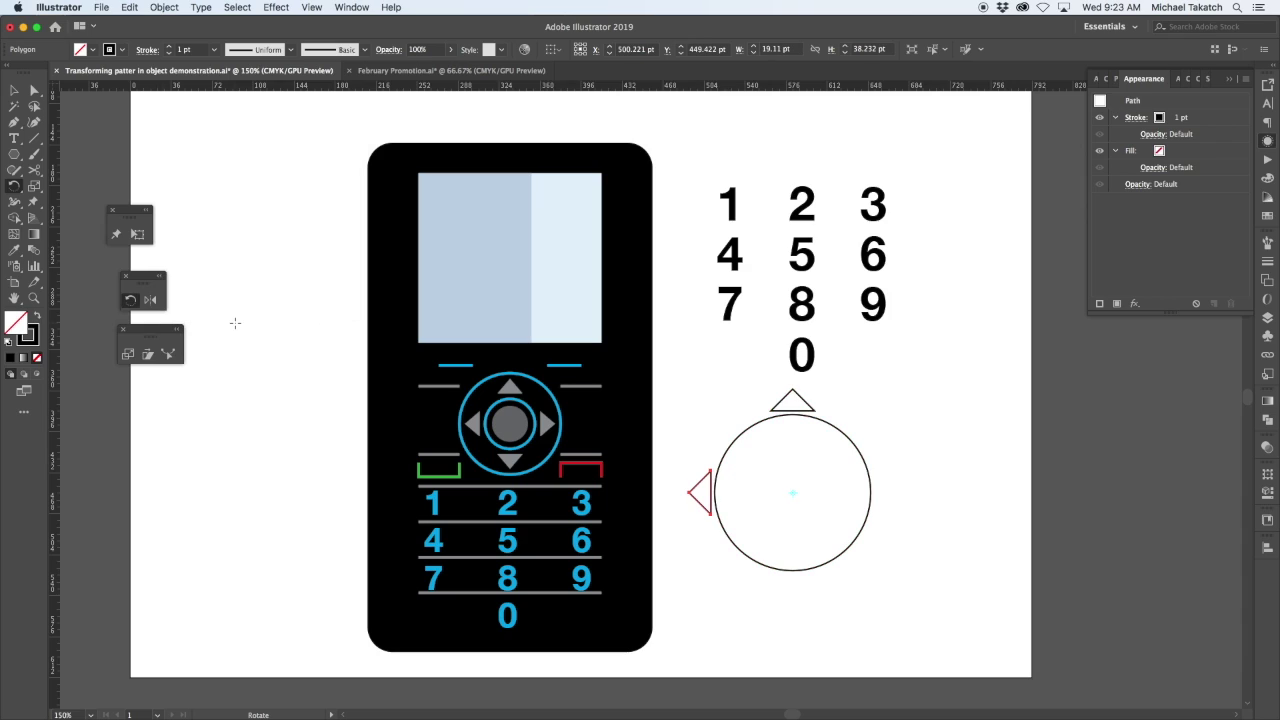
pyautogui.press('super+d')
pyautogui.press('super+d')
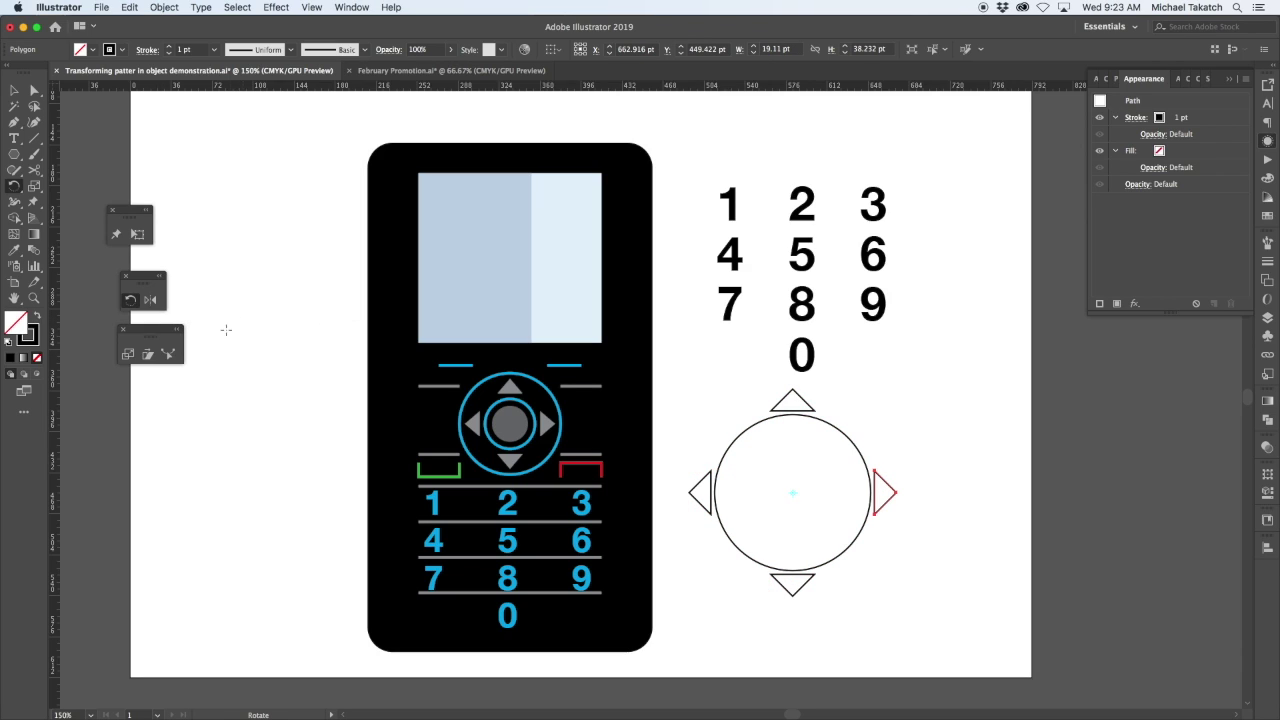
pyautogui.press('v')
pyautogui.click(14, 91)
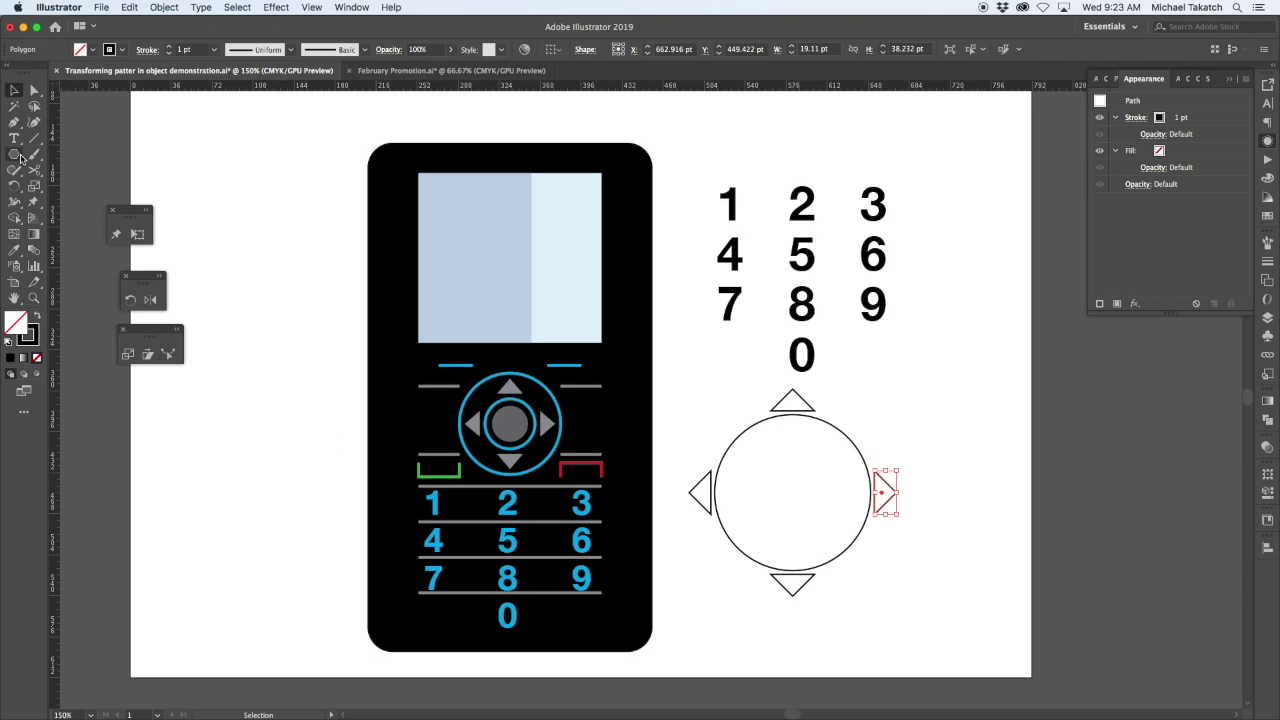
# Draw a 97 × 51 pt rectangle above-right of the circle and cut away its top edge.
pyautogui.moveTo(14, 154); pyautogui.dragTo(63, 158)
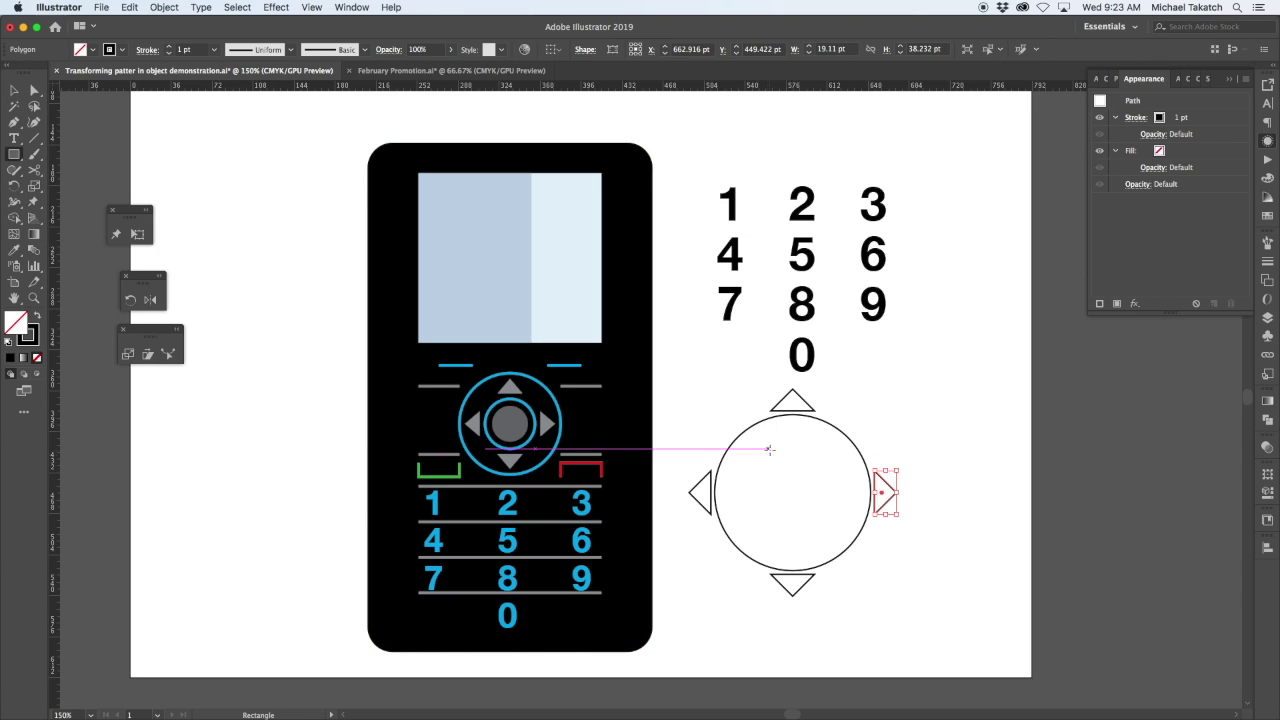
pyautogui.moveTo(882, 366); pyautogui.dragTo(992, 424)
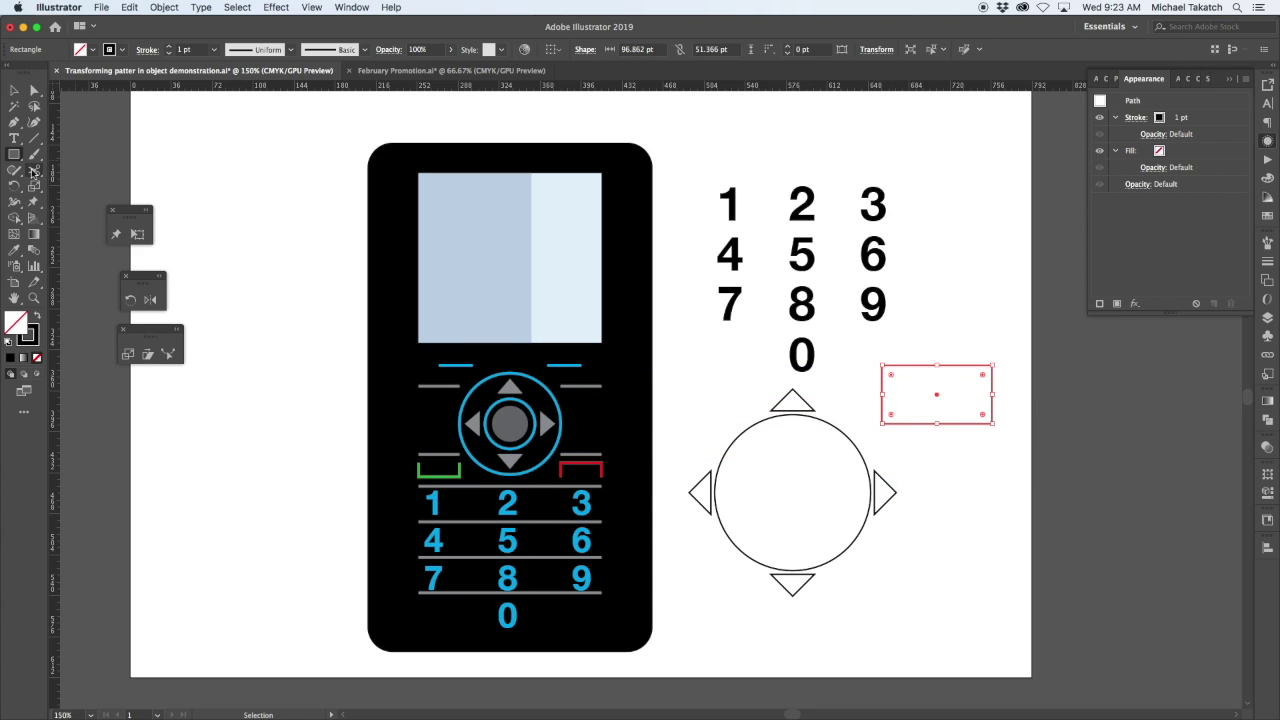
pyautogui.moveTo(33, 172); pyautogui.dragTo(60, 174)
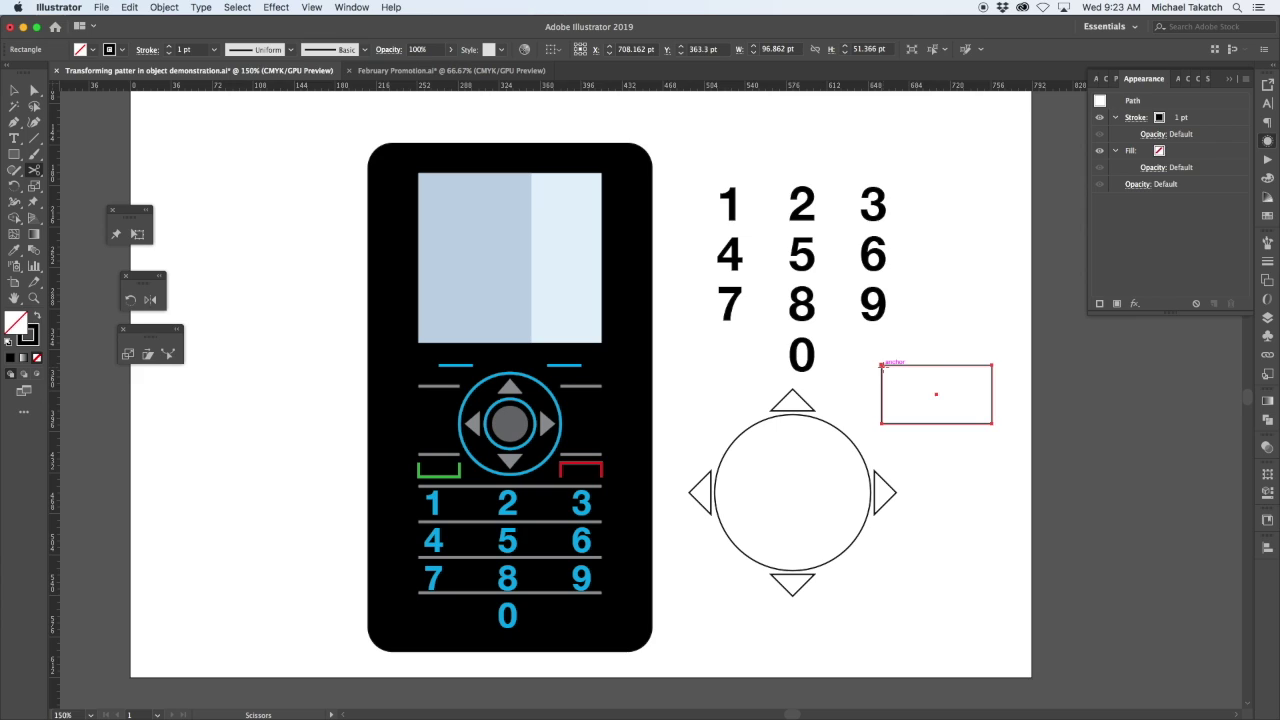
pyautogui.click(882, 366)
pyautogui.click(992, 365)
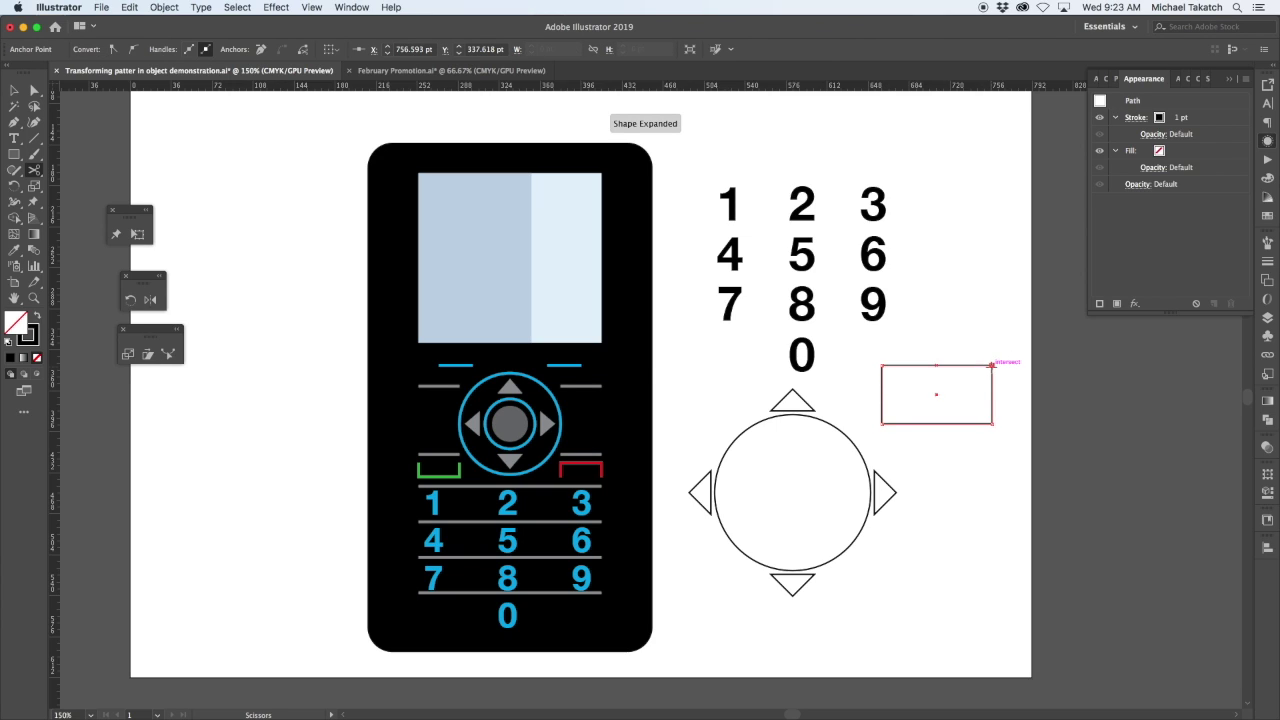
pyautogui.press('a')
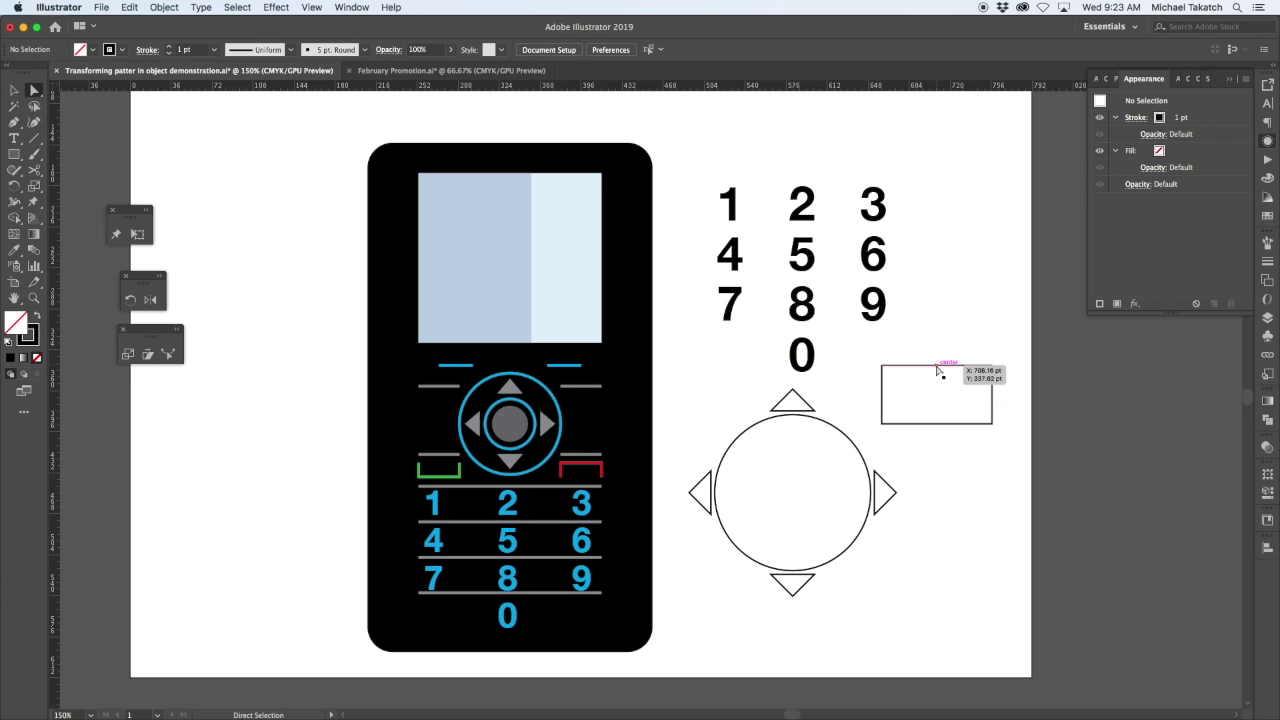
pyautogui.click(941, 365)
pyautogui.press('Delete')
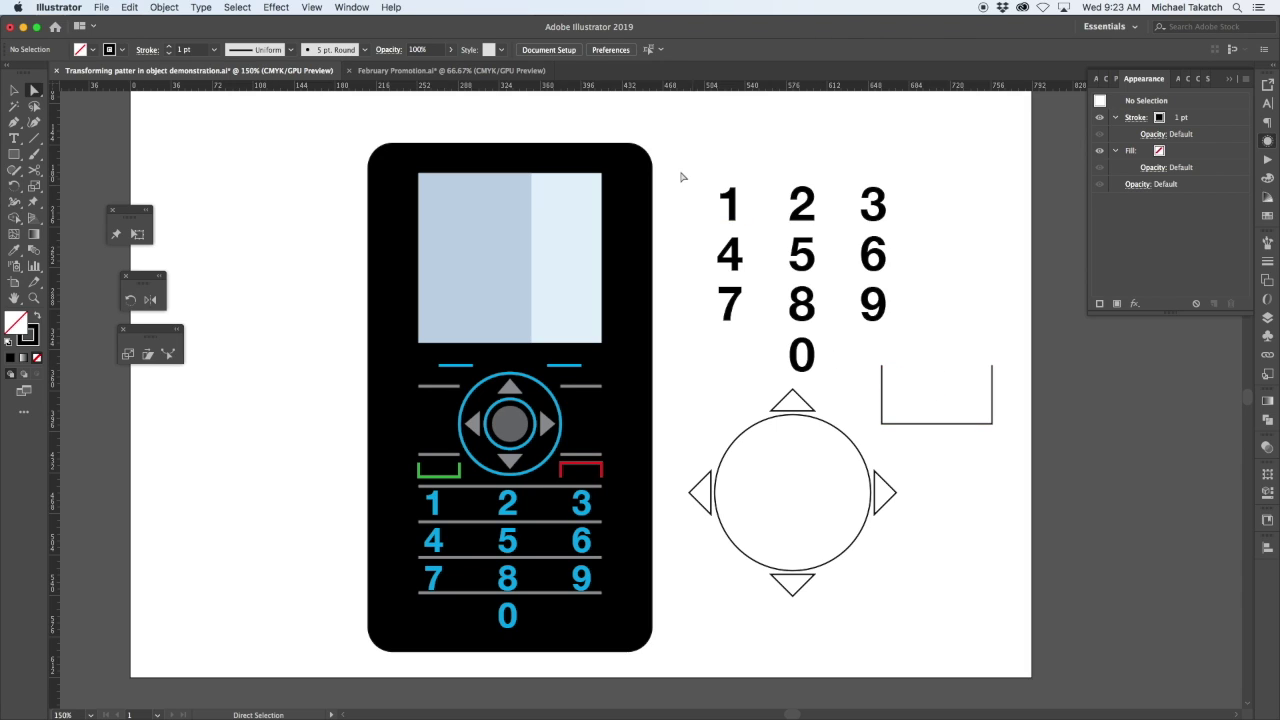
pyautogui.moveTo(684, 168); pyautogui.dragTo(740, 342)
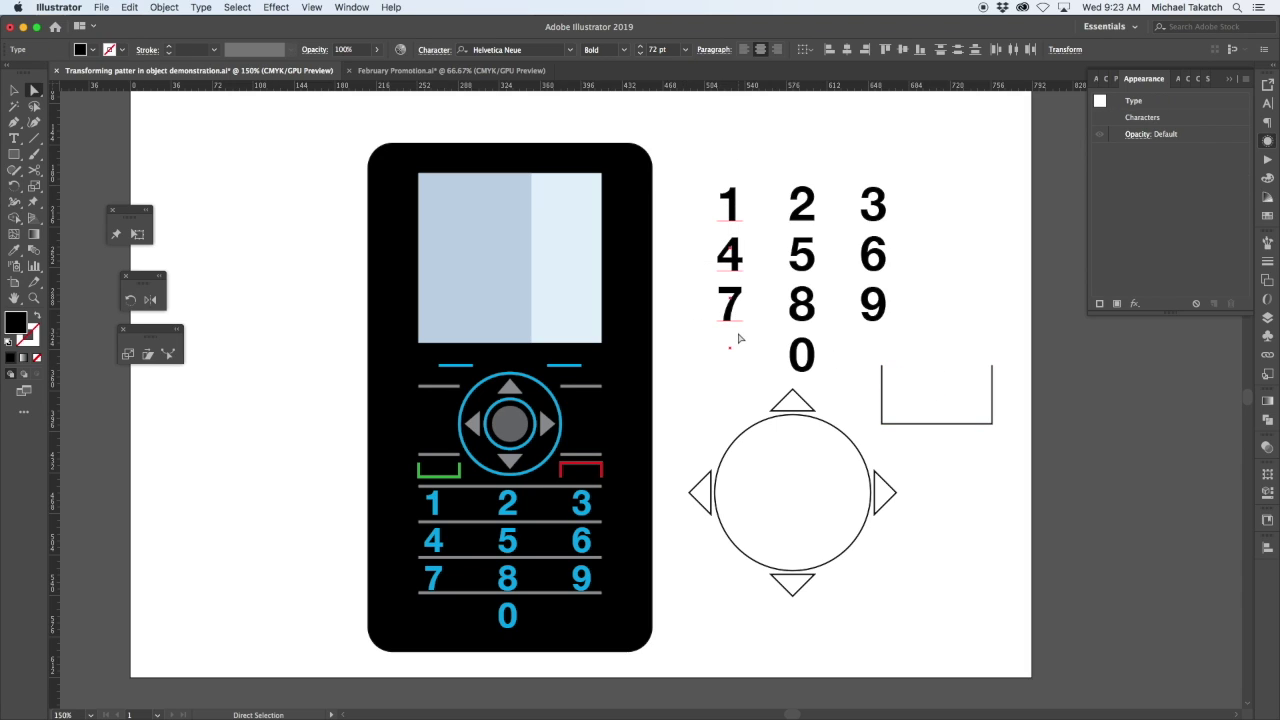
# Copy the numbers, circle, triangles and bracket, mirrored vertically around the navigation pad centre.
pyautogui.press('v')
pyautogui.click(686, 156)
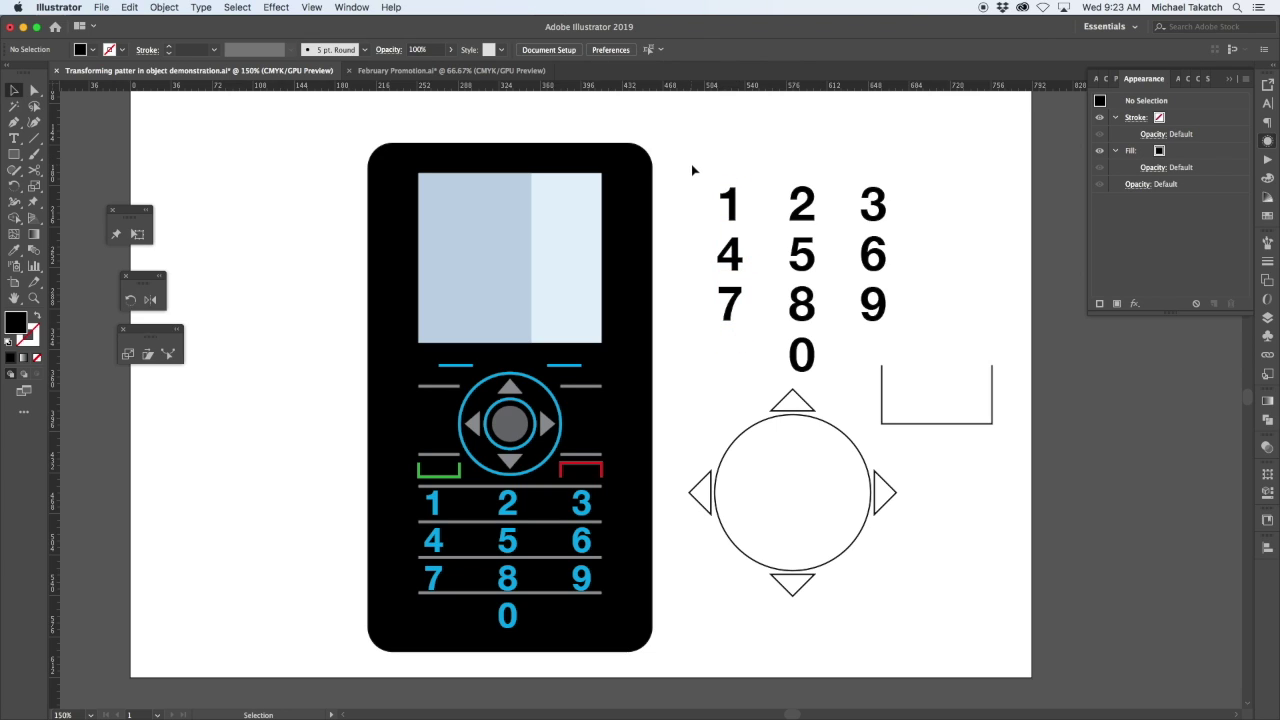
pyautogui.moveTo(684, 160); pyautogui.dragTo(1006, 628)
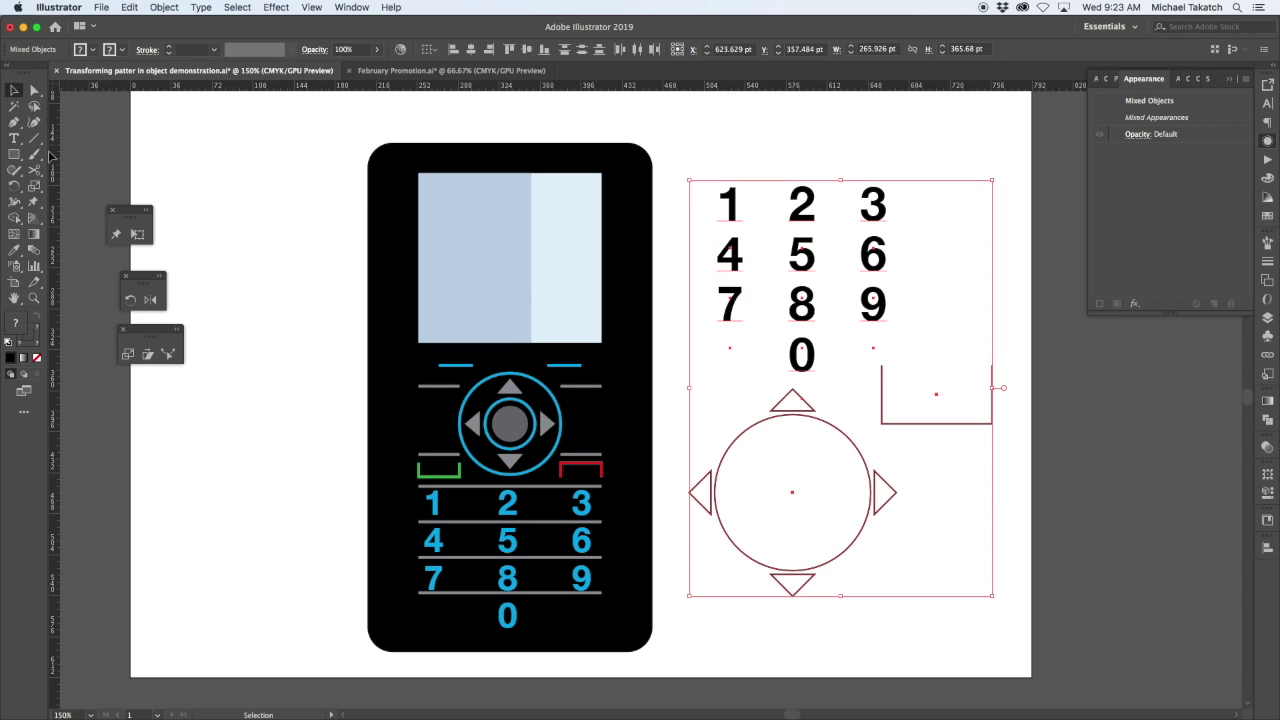
pyautogui.moveTo(14, 186); pyautogui.dragTo(64, 204)
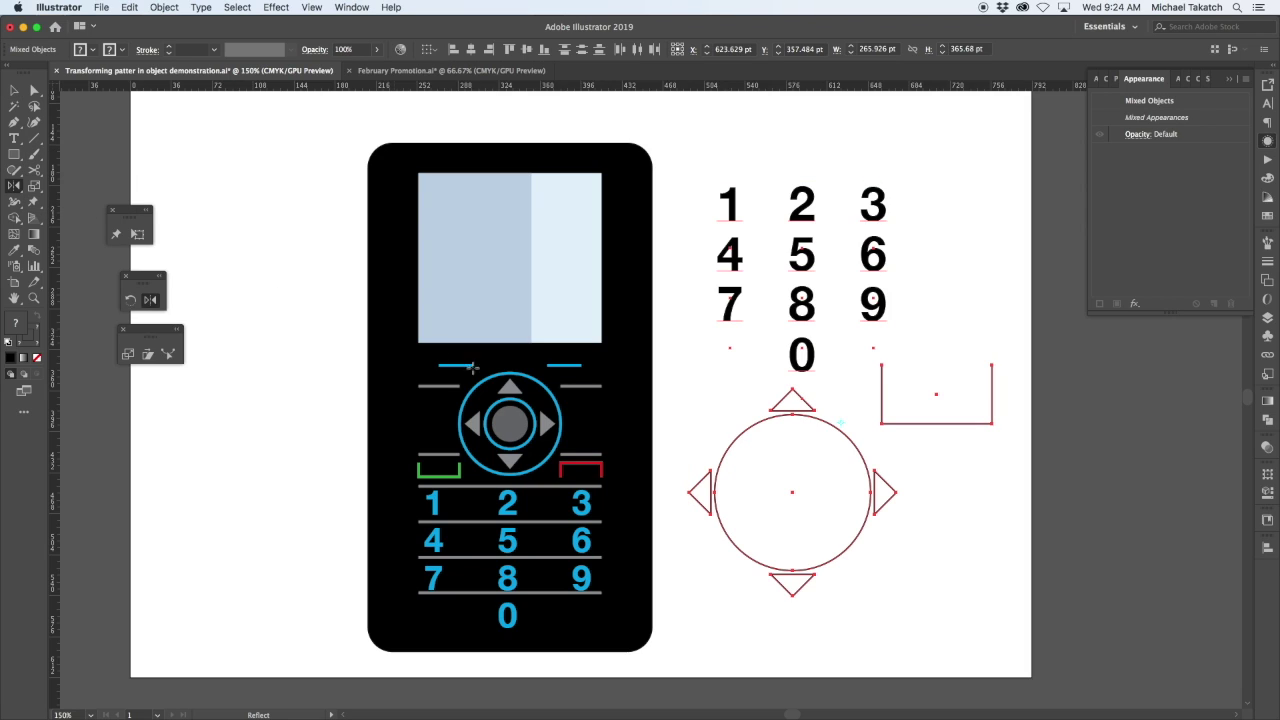
pyautogui.keyDown('alt'); pyautogui.click(510, 425); pyautogui.keyUp('alt')
pyautogui.click(907, 447)
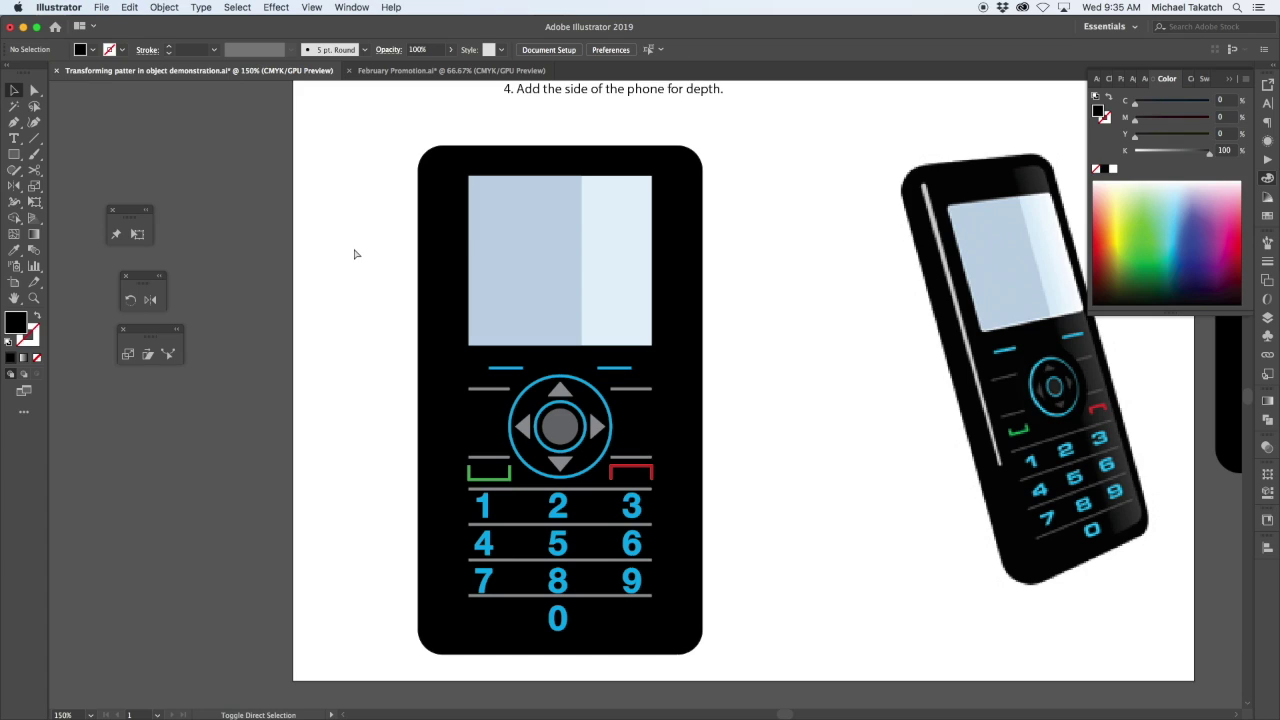
# Perspective-distort the phone into a tilt, stretch its left side out, and add an 8 pt edge line.
pyautogui.press('super+shift+z')
pyautogui.press('super+shift+z')
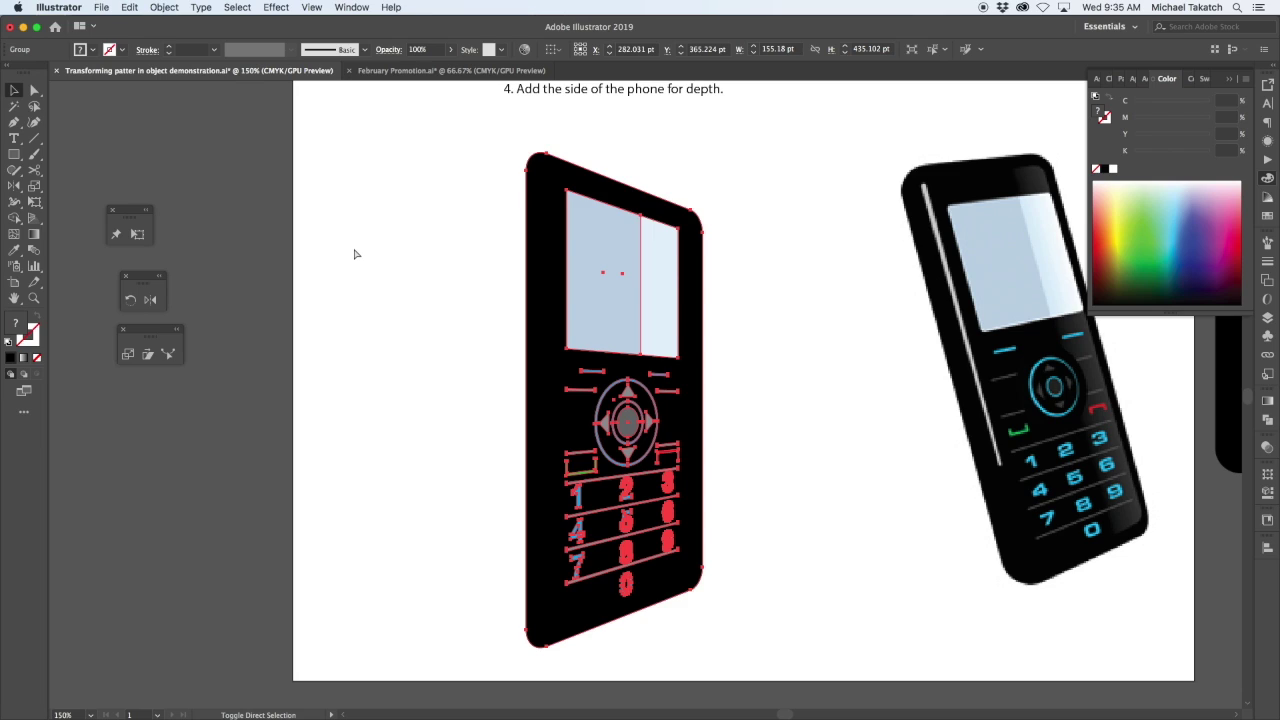
pyautogui.press('super+shift+z')
pyautogui.press('super+shift+z')
pyautogui.press('super+shift+z')
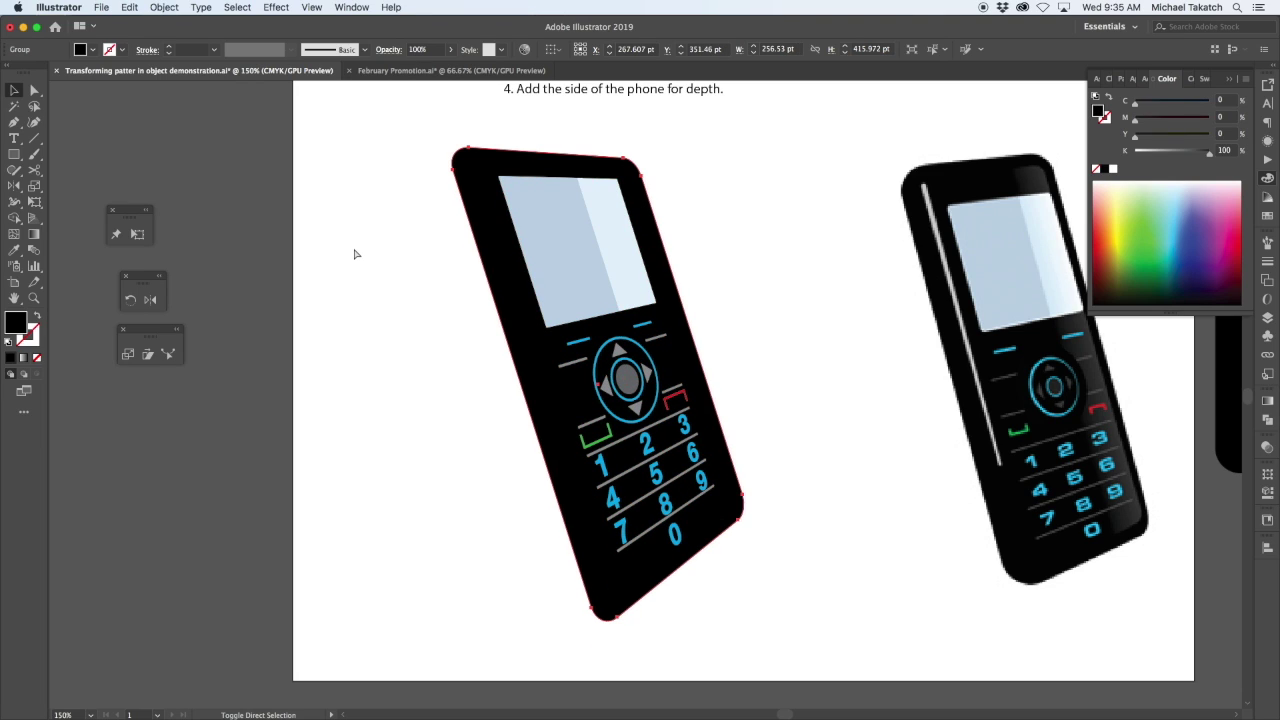
pyautogui.press('Left')
pyautogui.press('Left')
pyautogui.press('Left')
pyautogui.press('Left')
pyautogui.press('Left')
pyautogui.press('Left')
pyautogui.press('Left')
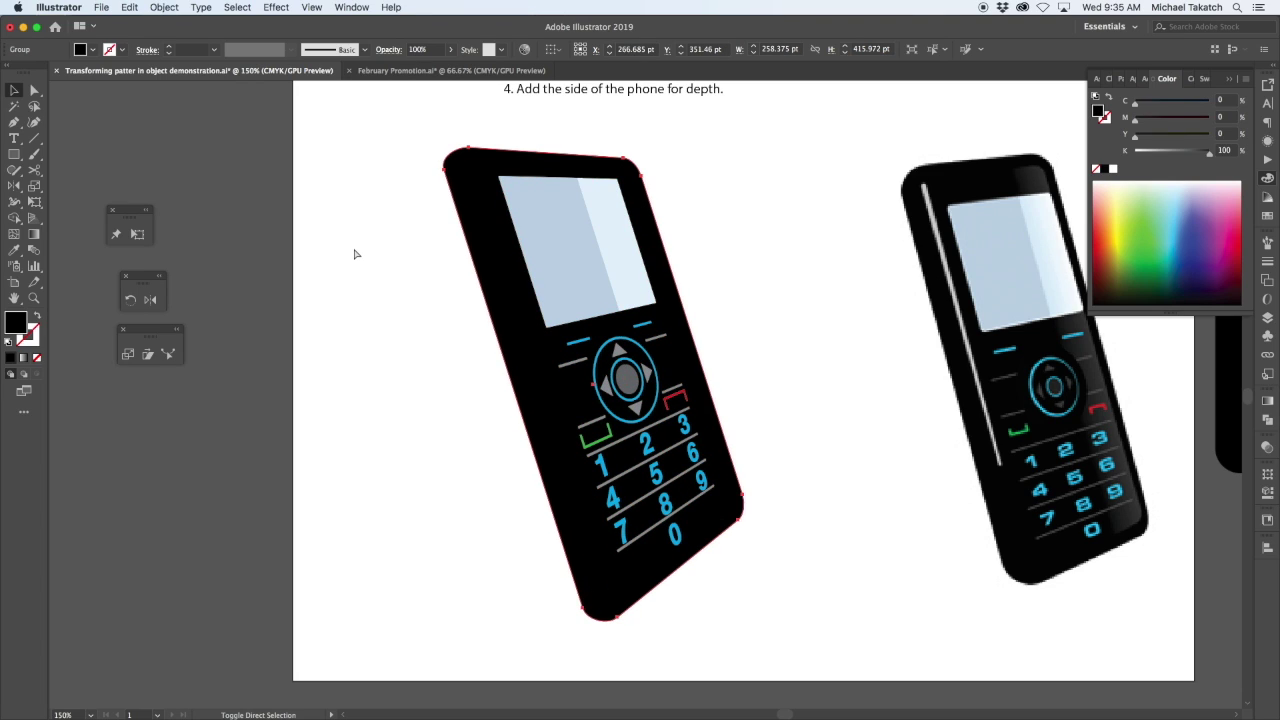
pyautogui.press('Left')
pyautogui.press('Left')
pyautogui.press('Left')
pyautogui.press('Left')
pyautogui.press('Left')
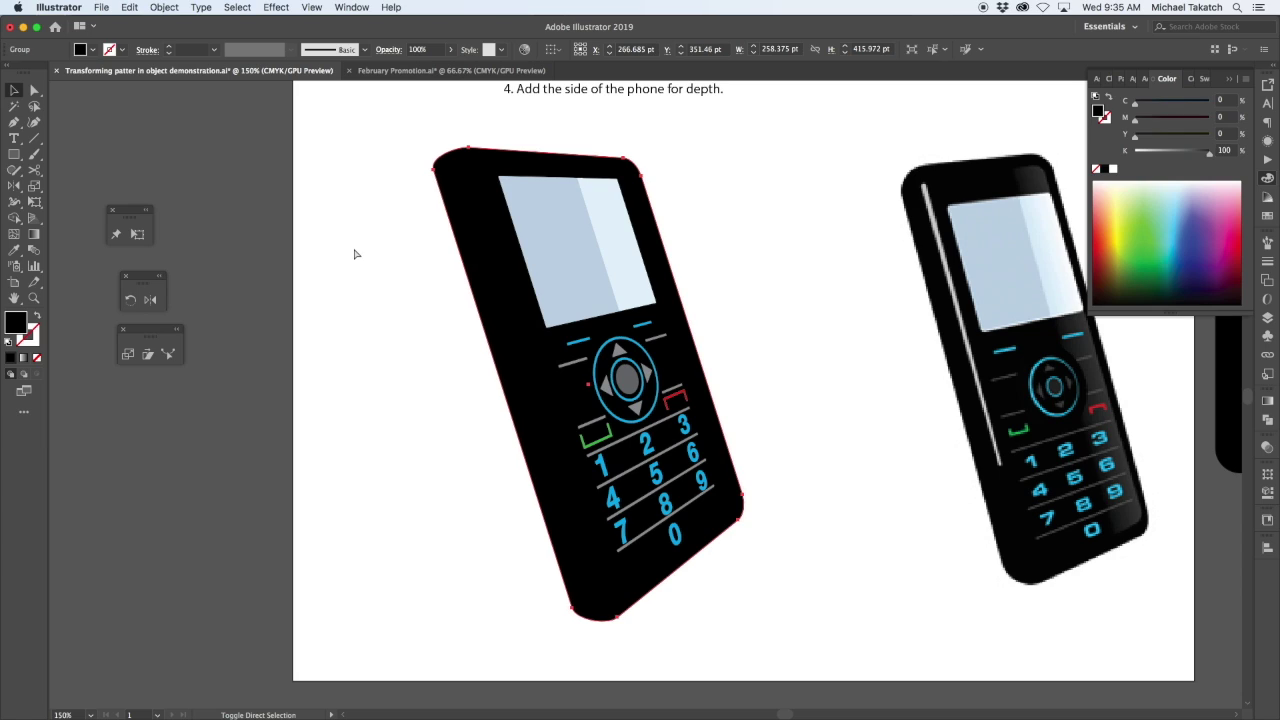
pyautogui.press('Left')
pyautogui.press('Left')
pyautogui.press('Left')
pyautogui.press('Left')
pyautogui.press('Left')
pyautogui.press('Left')
pyautogui.press('Left')
pyautogui.press('Left')
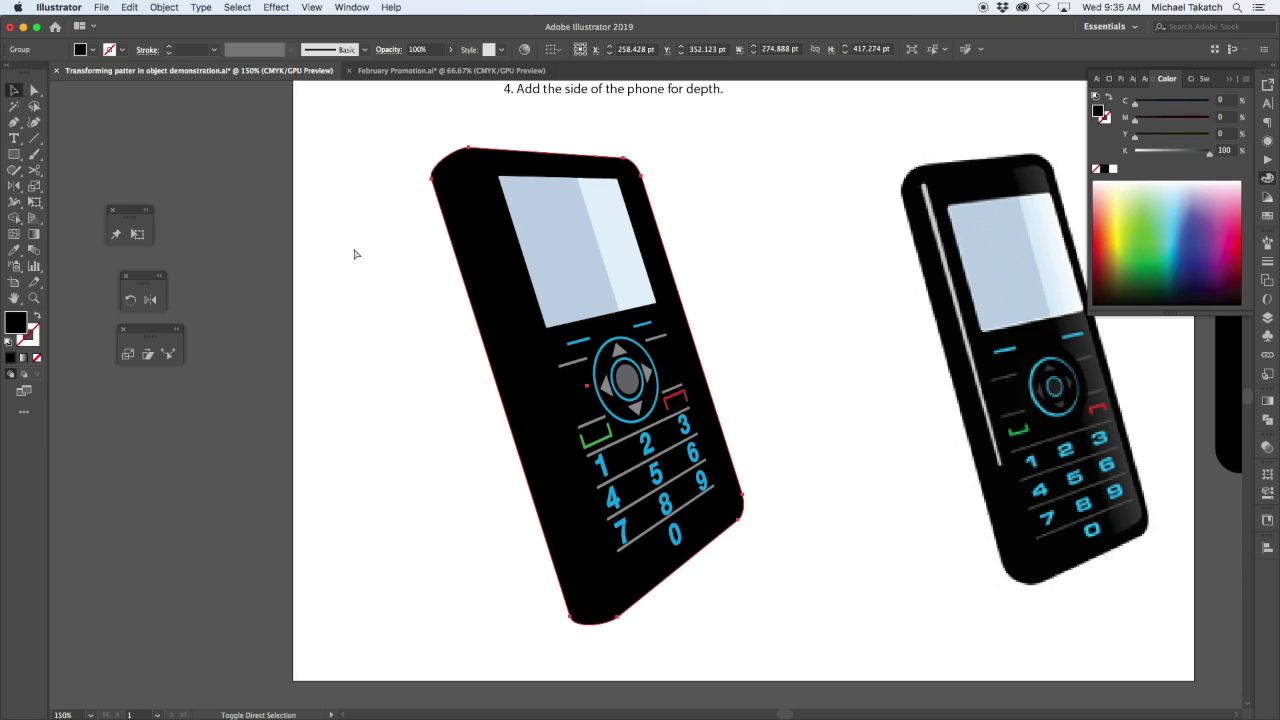
pyautogui.press('super+f')
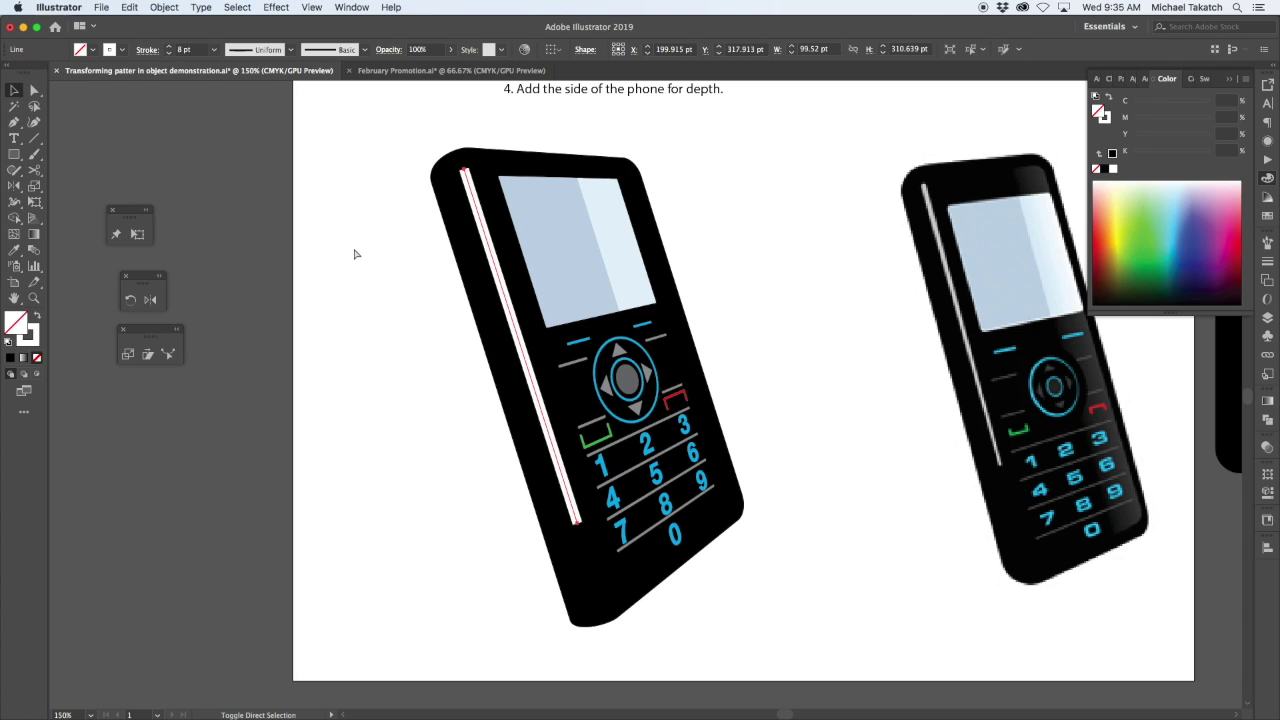
# Outline the left-edge line into a white filled shape and offset it into a wider highlight.
pyautogui.press('super+shift+o')
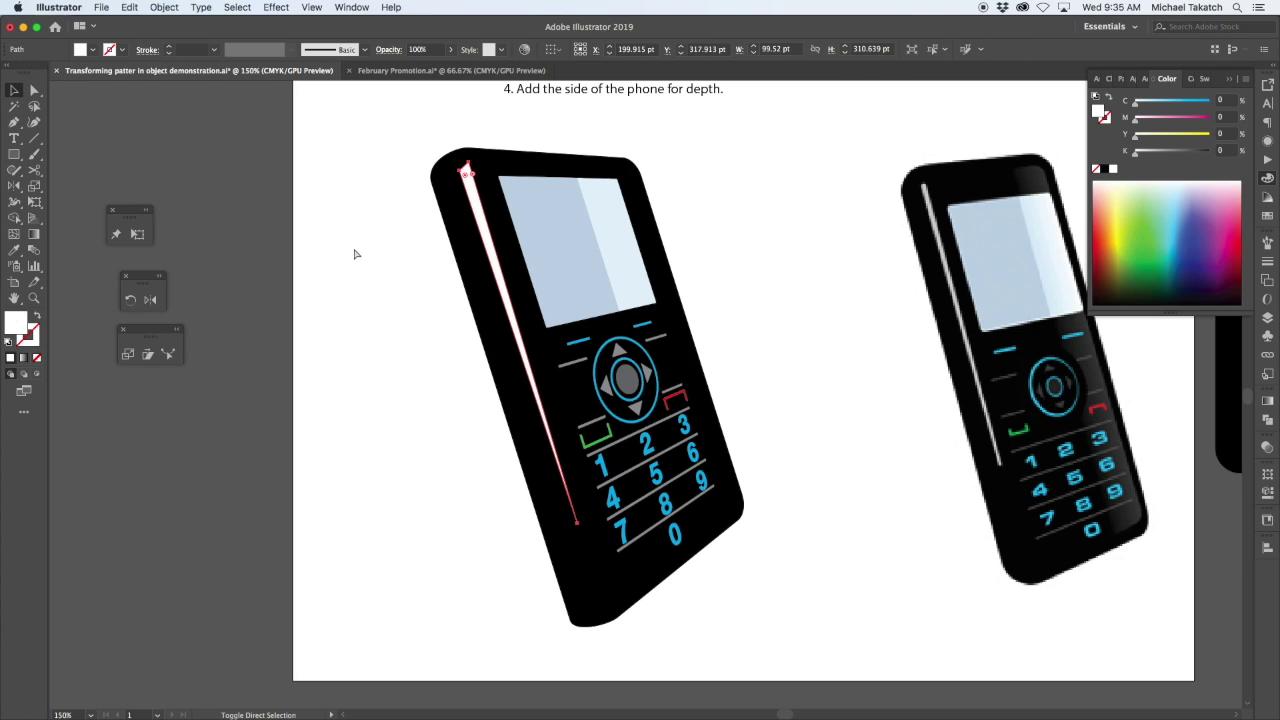
pyautogui.press('Return')
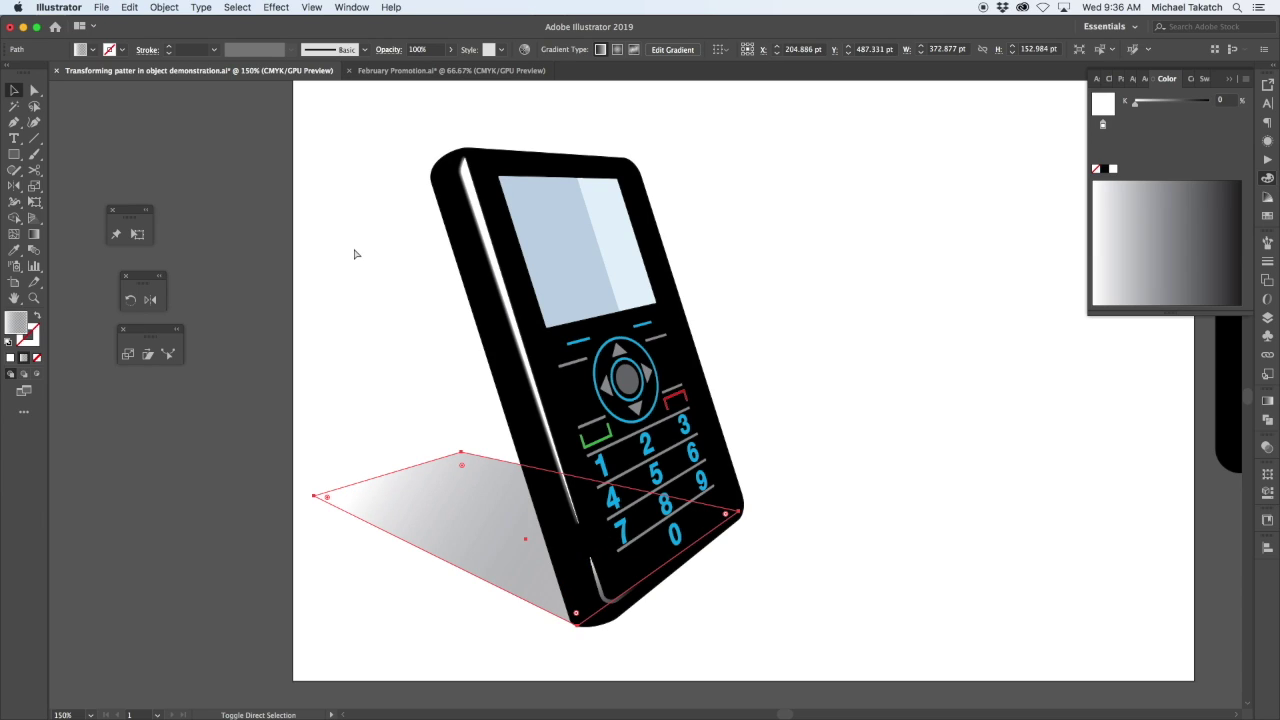
# Fade the shadow gradient's end stop to white (K 0) and deselect to view the result.
pyautogui.press('v')
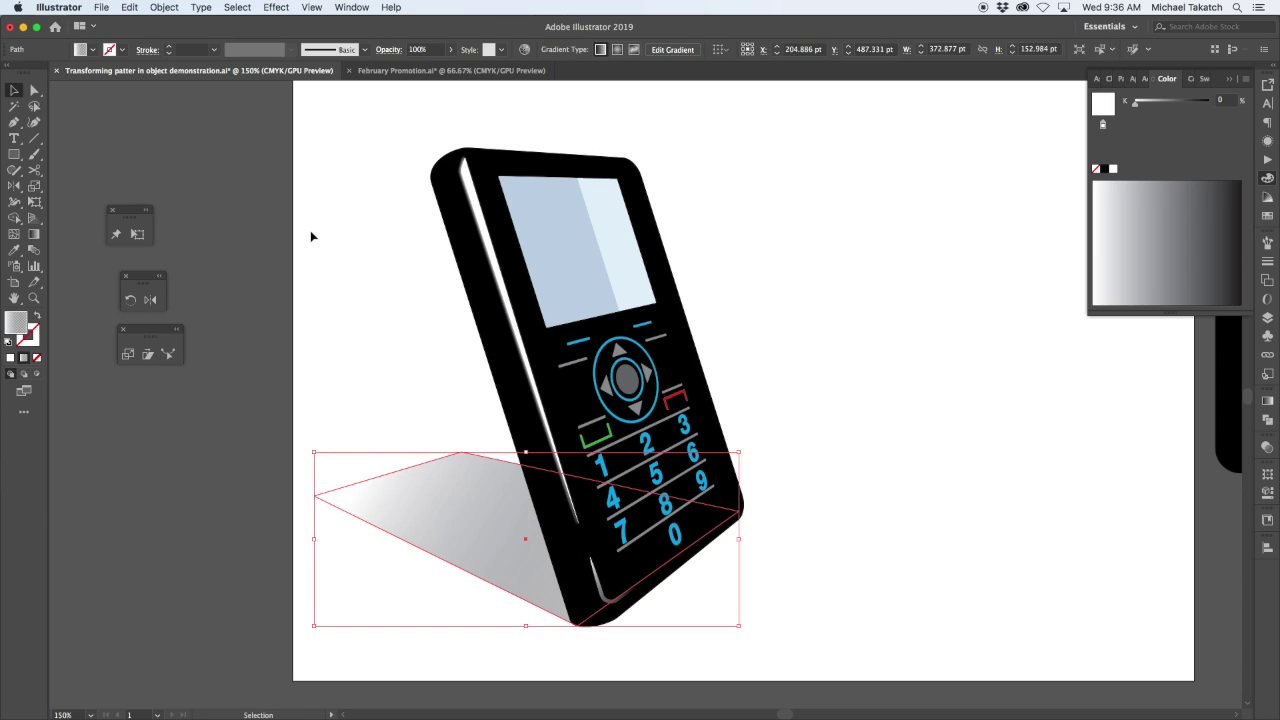
pyautogui.click(426, 133)
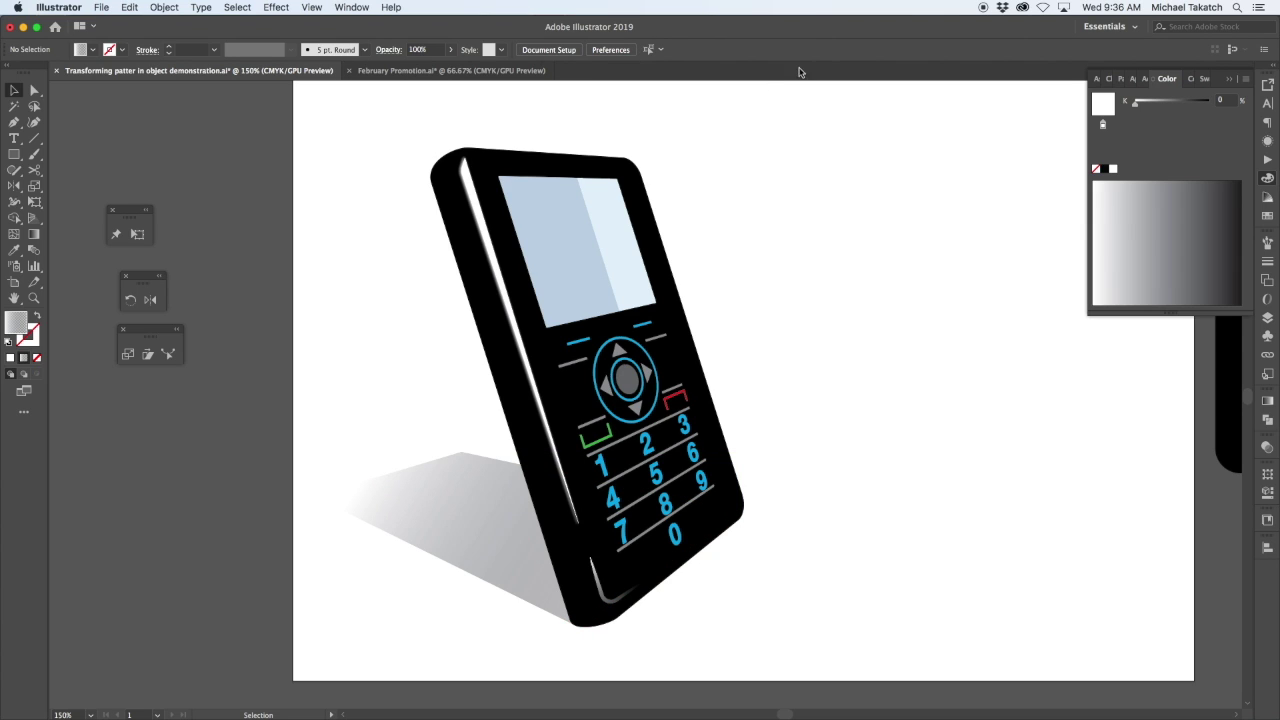